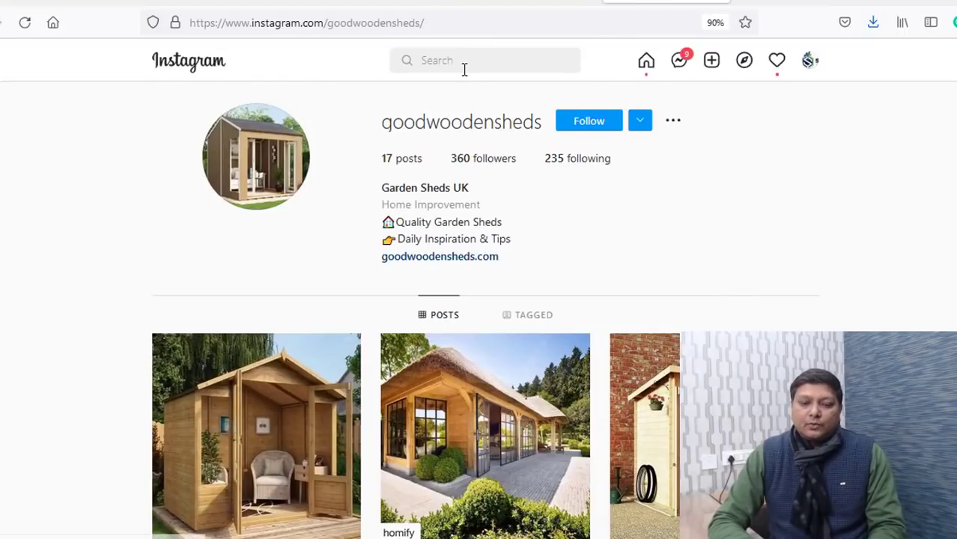
Look through the shed posts on the goodwoodensheds Instagram profile and the YouTube search results for "#shorts + shed plans".
scroll(484, 310, down, 4)
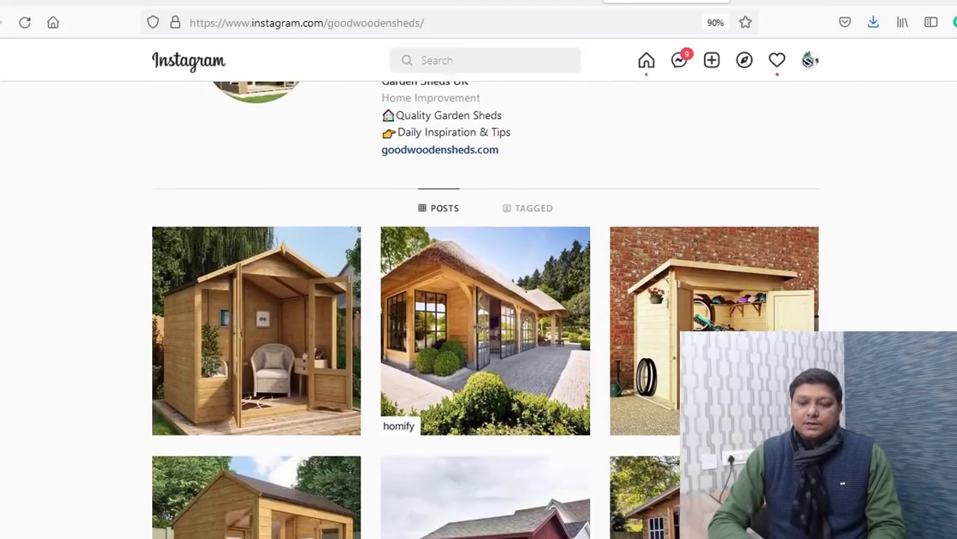
scroll(485, 310, down, 8)
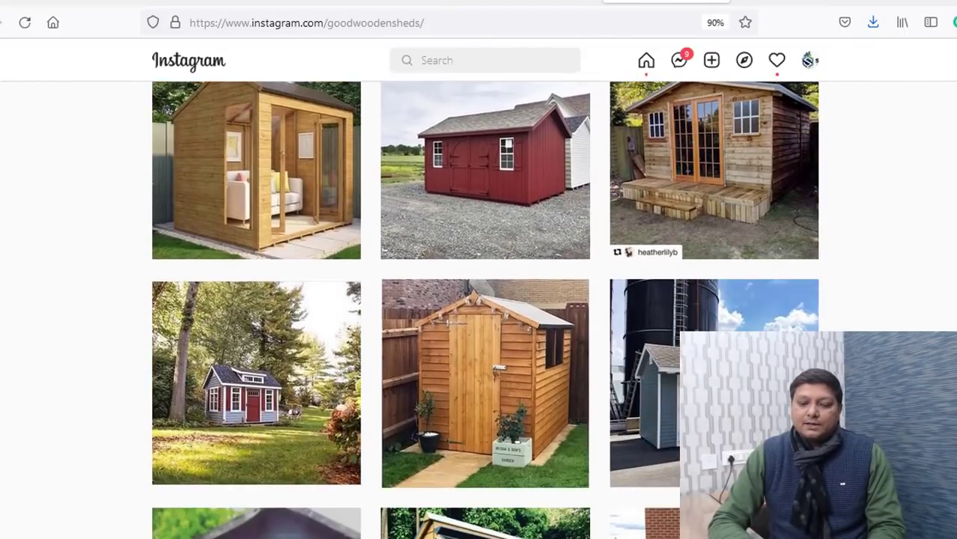
scroll(484, 310, down, 5)
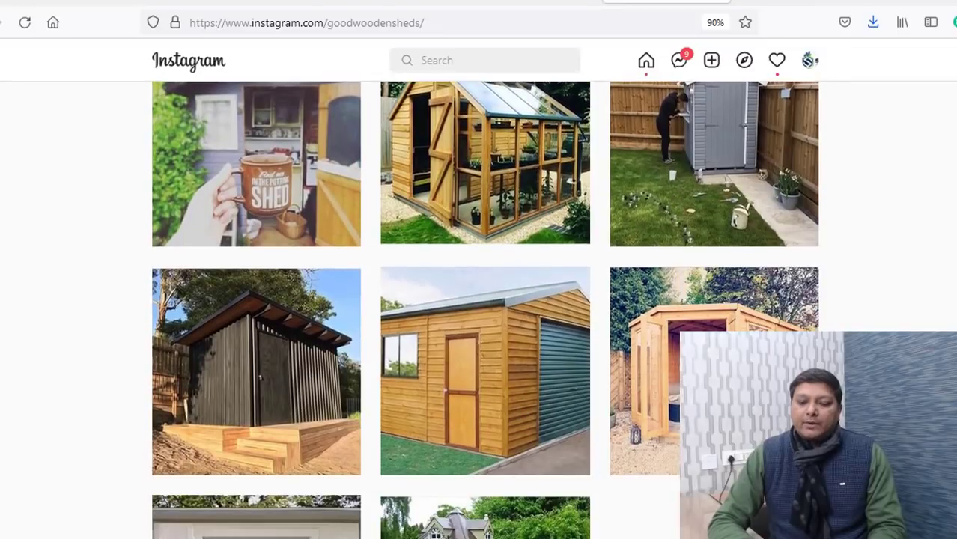
key(Home)
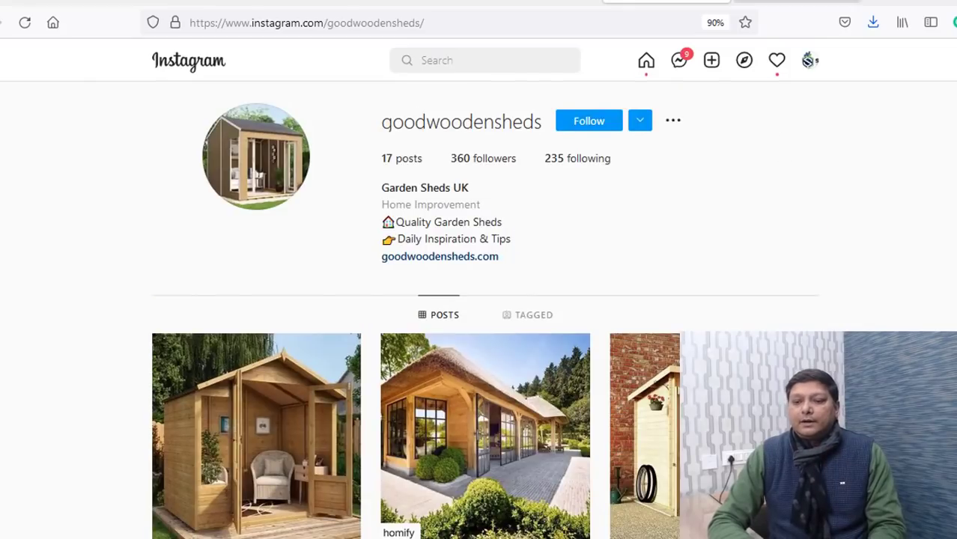
key(ctrl+Tab)
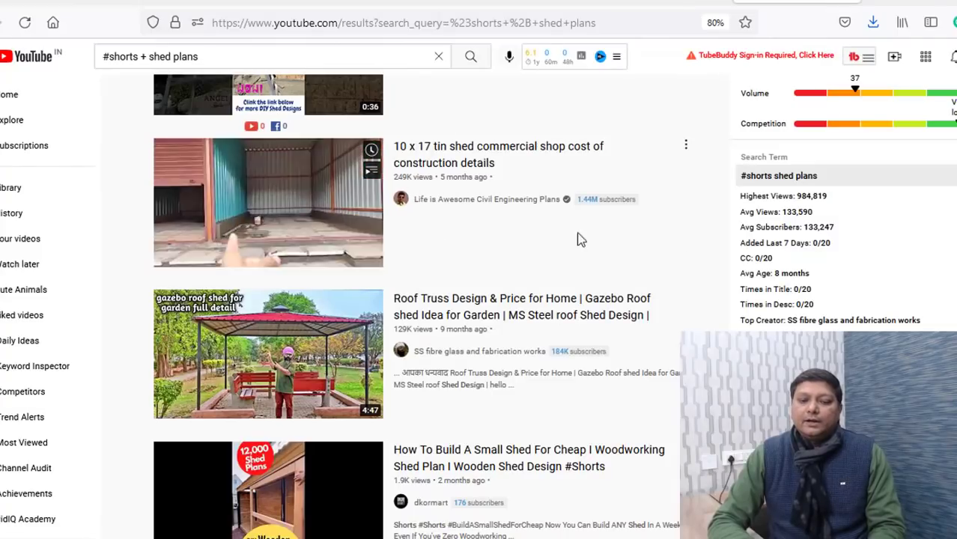
scroll(419, 299, up, 4)
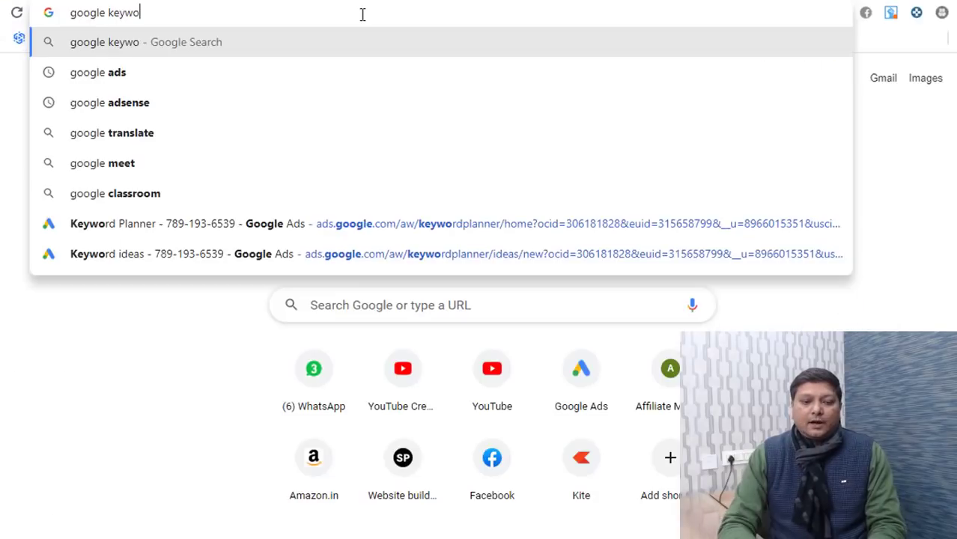
In Chrome, search Google for "google keyword planner" and open the Google Ads Keyword Planner.
text(d )
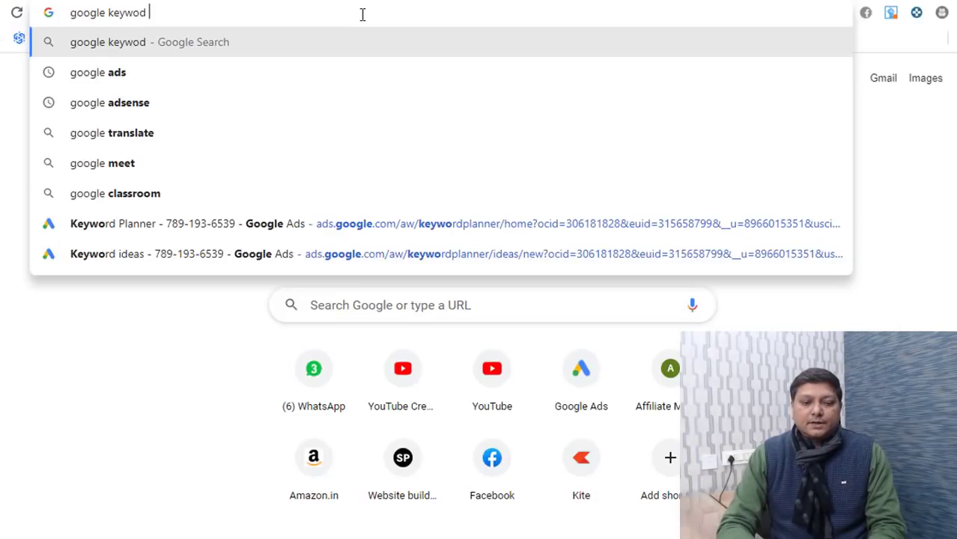
text(d)
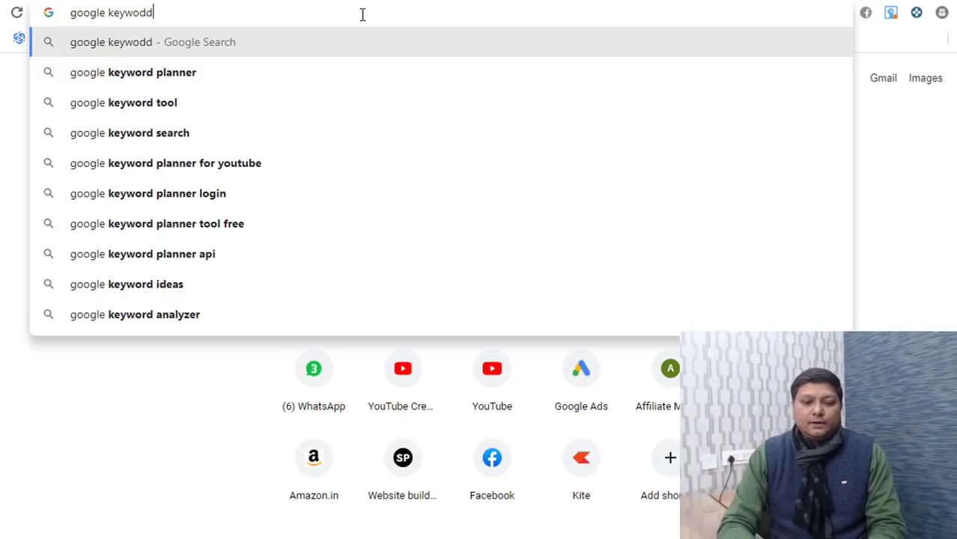
key(BackSpace)
key(BackSpace)
text(rd)
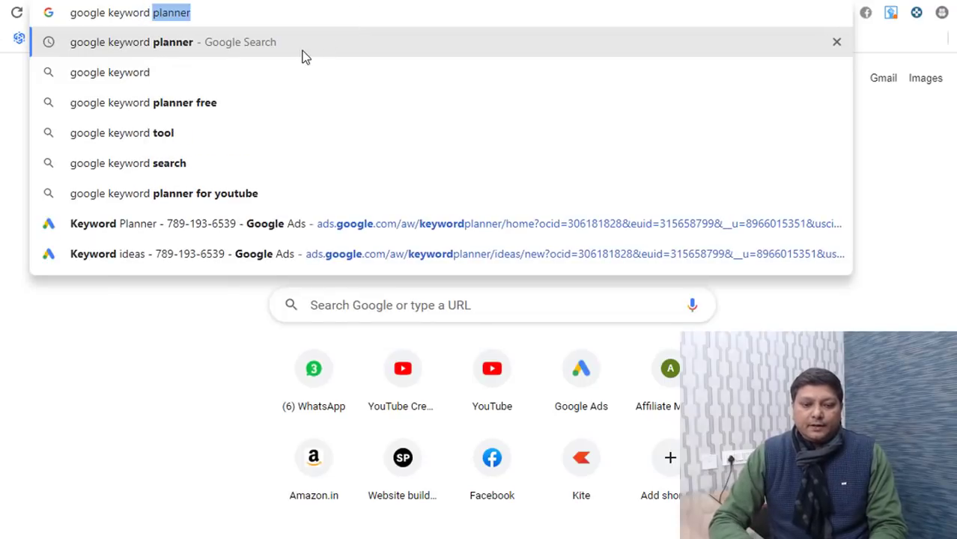
key(Return)
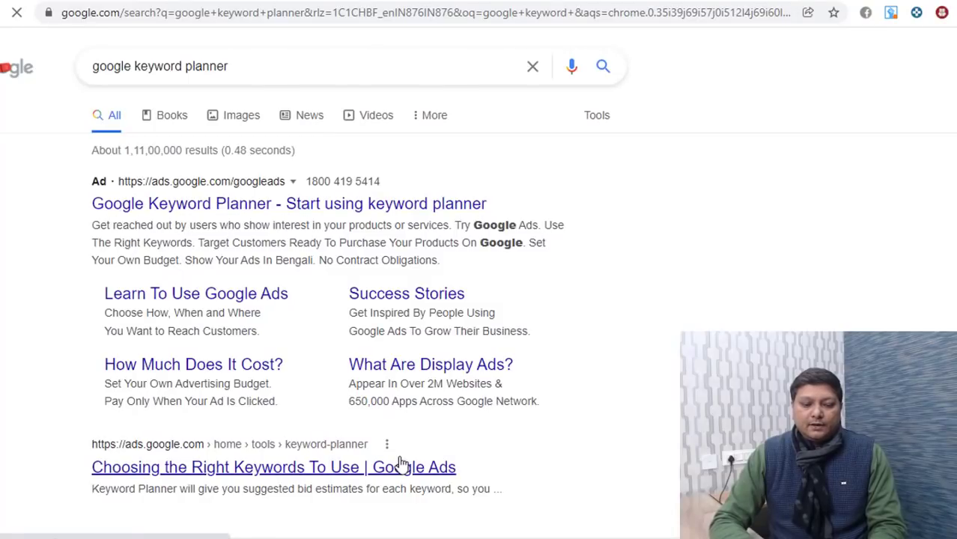
scroll(327, 398, down, 2)
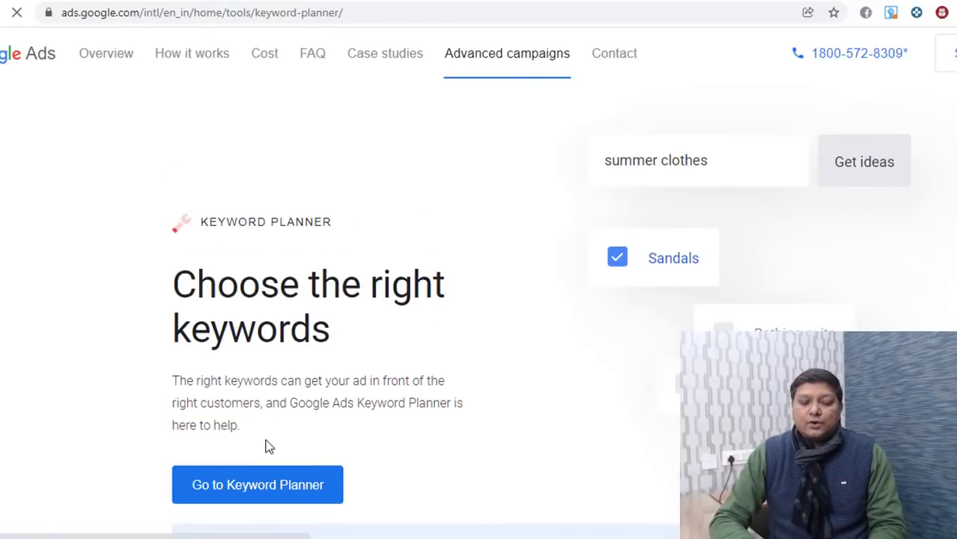
click(270, 487)
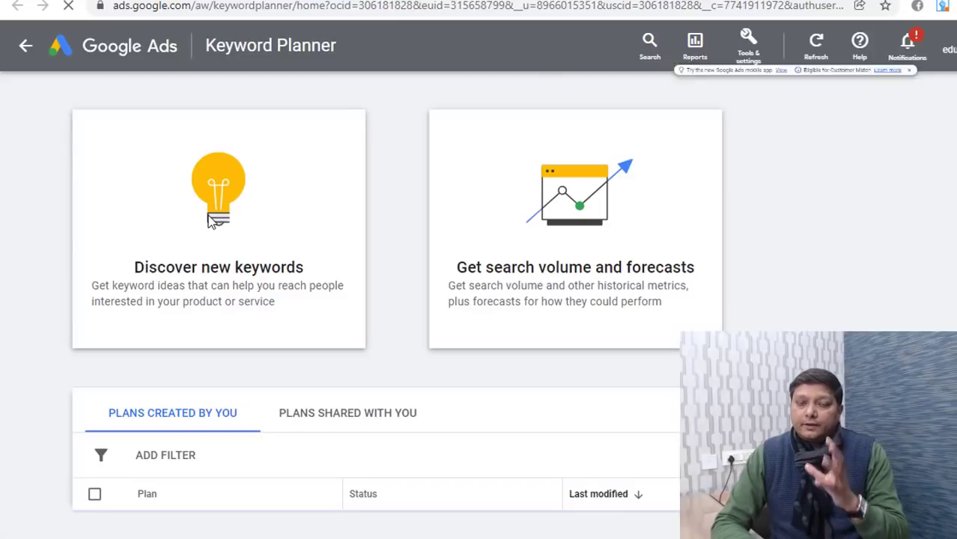
Discover new keywords in Keyword Planner starting from the keyword "shed plans".
click(212, 271)
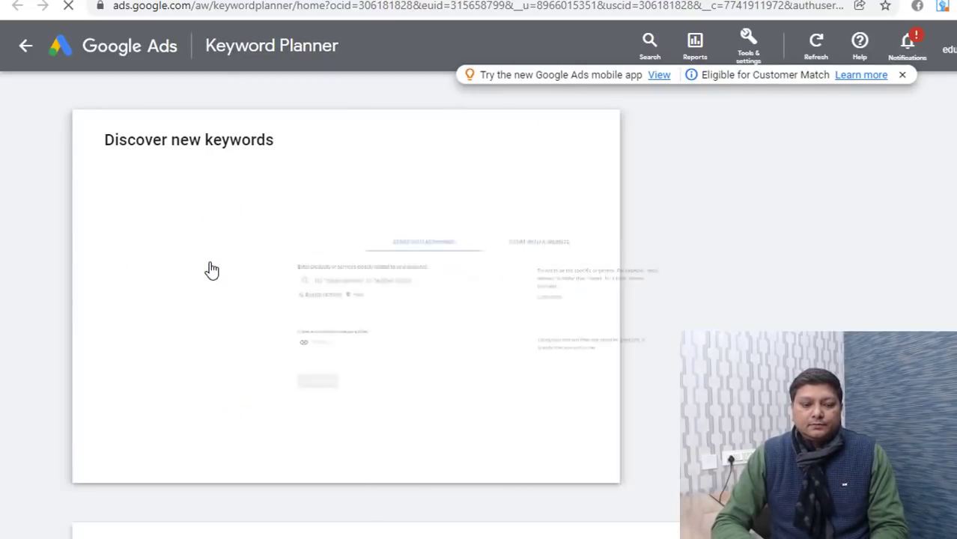
click(180, 242)
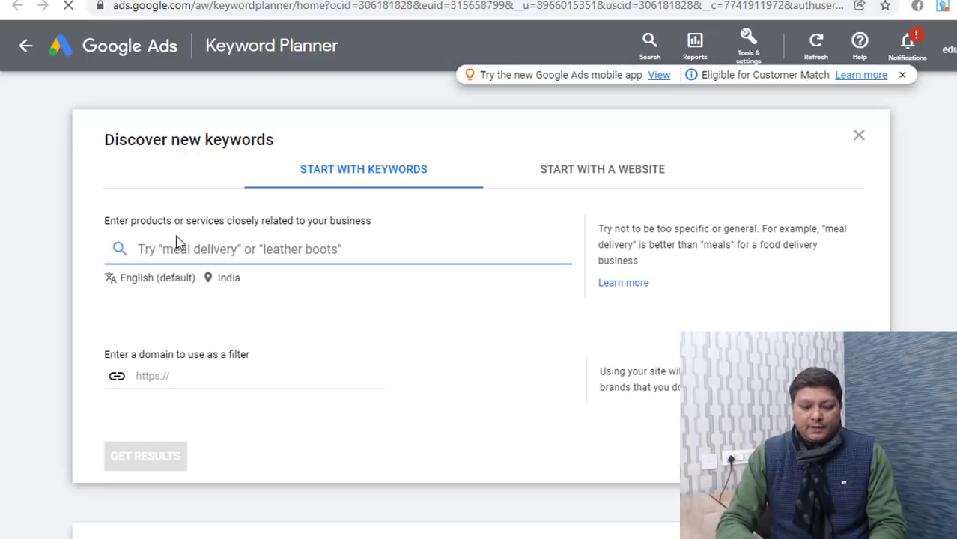
text(s)
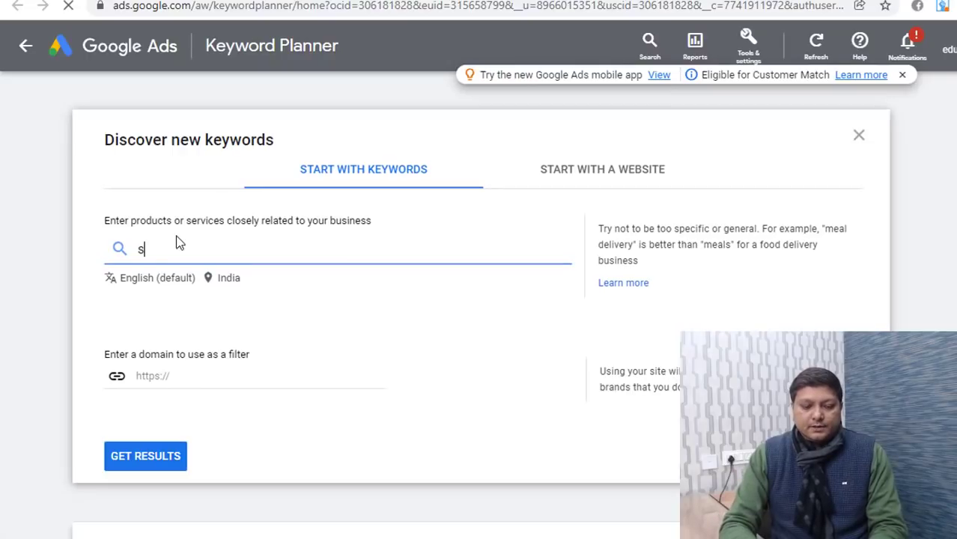
text(hed)
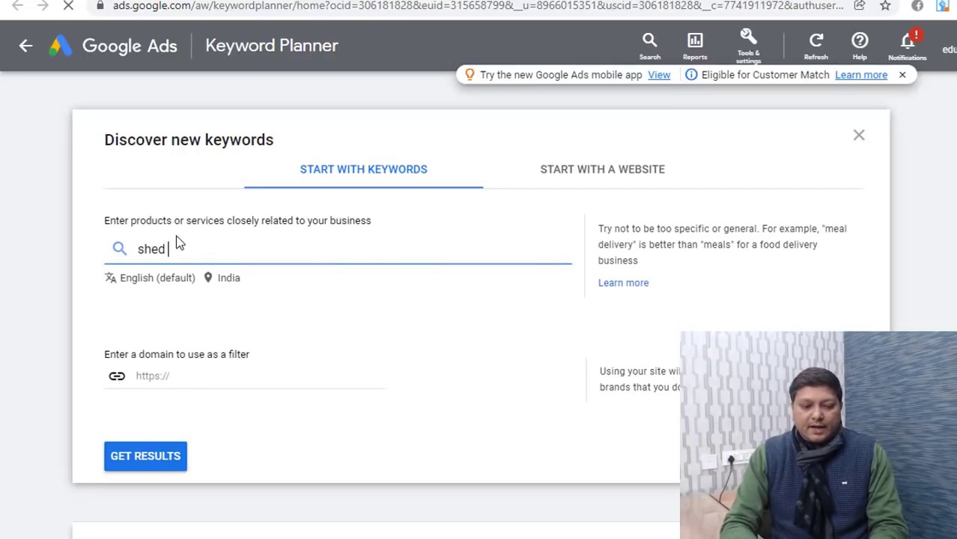
text( plans)
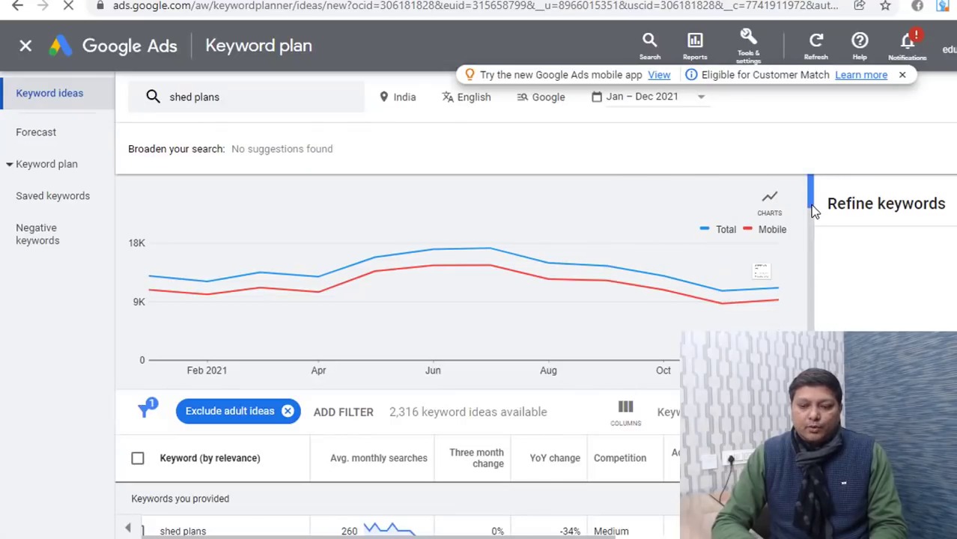
Sort the keyword ideas for "shed plans" by average monthly searches, highest first.
scroll(816, 220, down, 2)
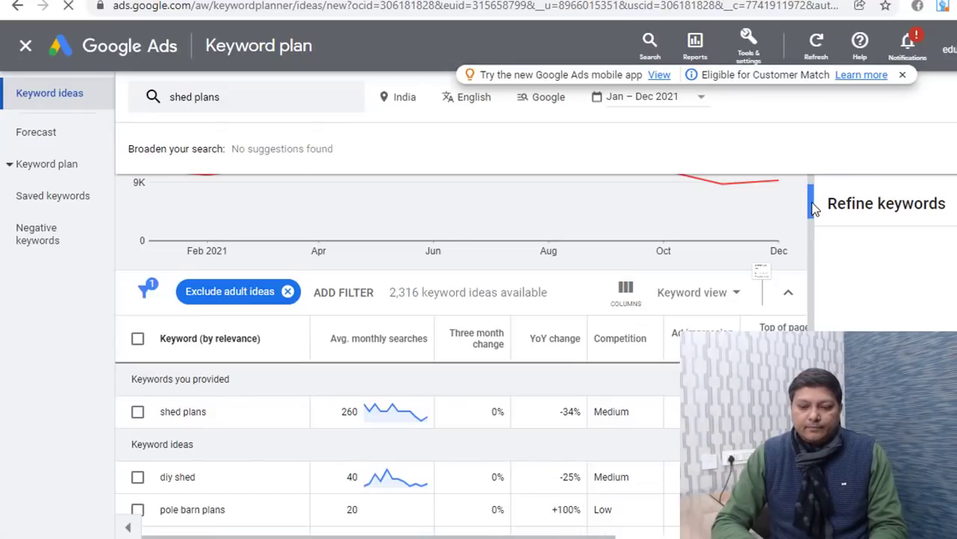
scroll(359, 330, down, 1)
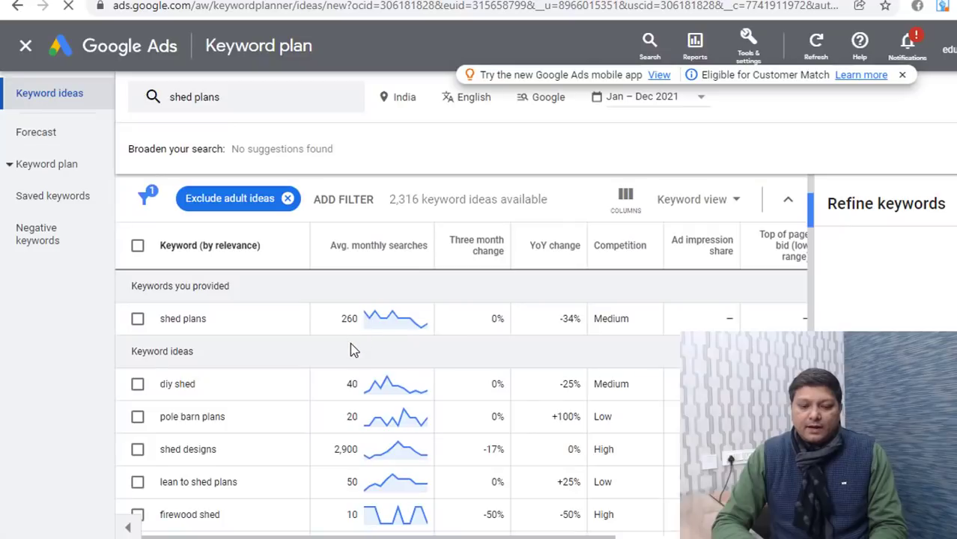
click(348, 252)
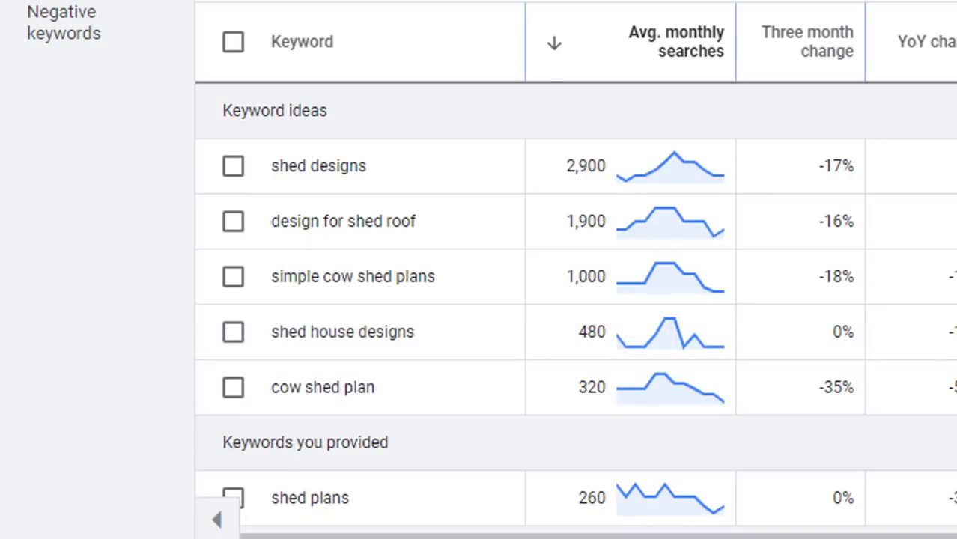
Review the sorted shed keyword ideas, comparing their monthly searches and competition levels.
scroll(575, 267, down, 1)
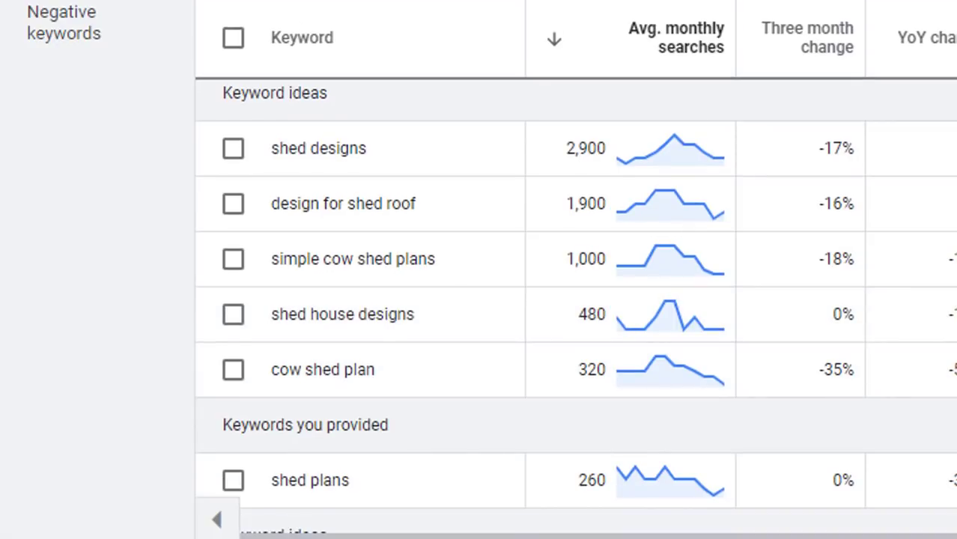
scroll(575, 300, down, 6)
scroll(575, 308, up, 1)
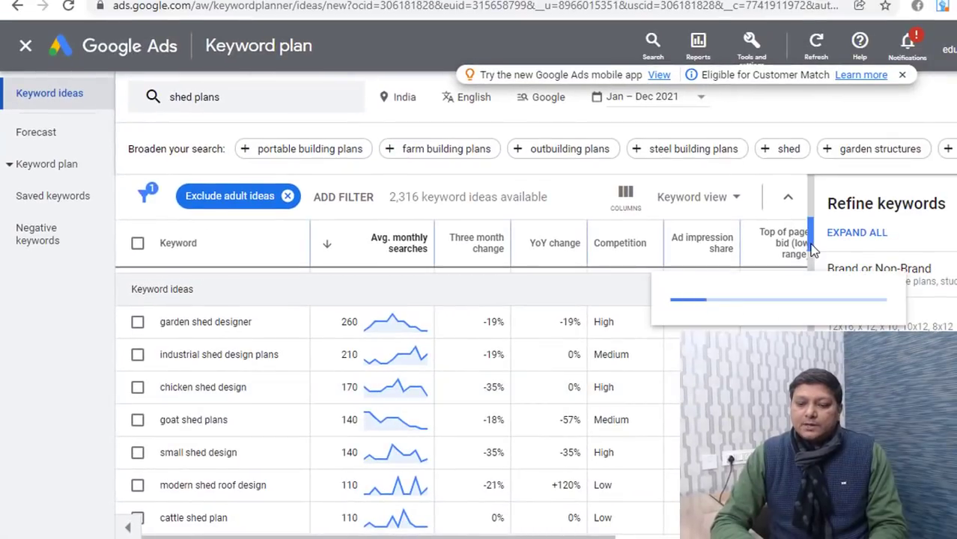
scroll(812, 258, down, 1)
scroll(813, 257, down, 3)
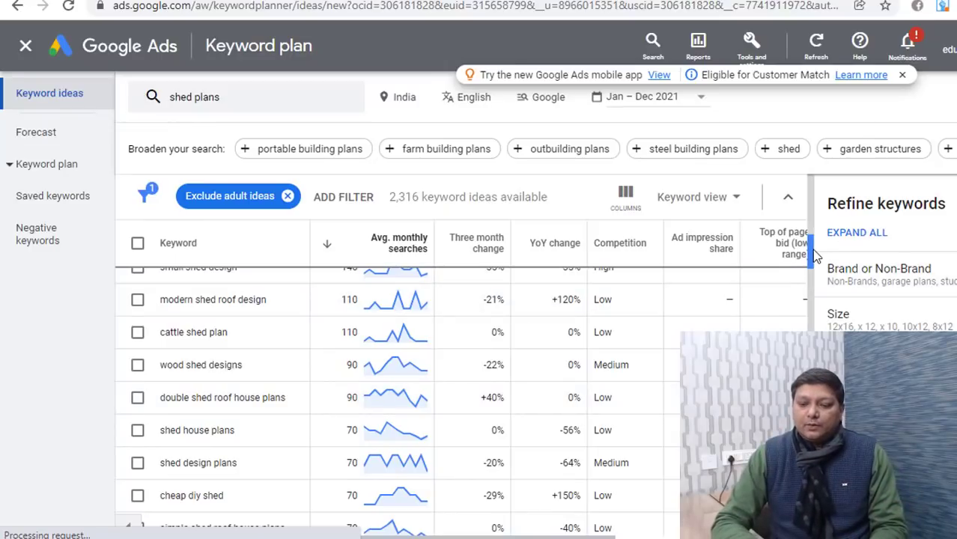
scroll(816, 188, up, 5)
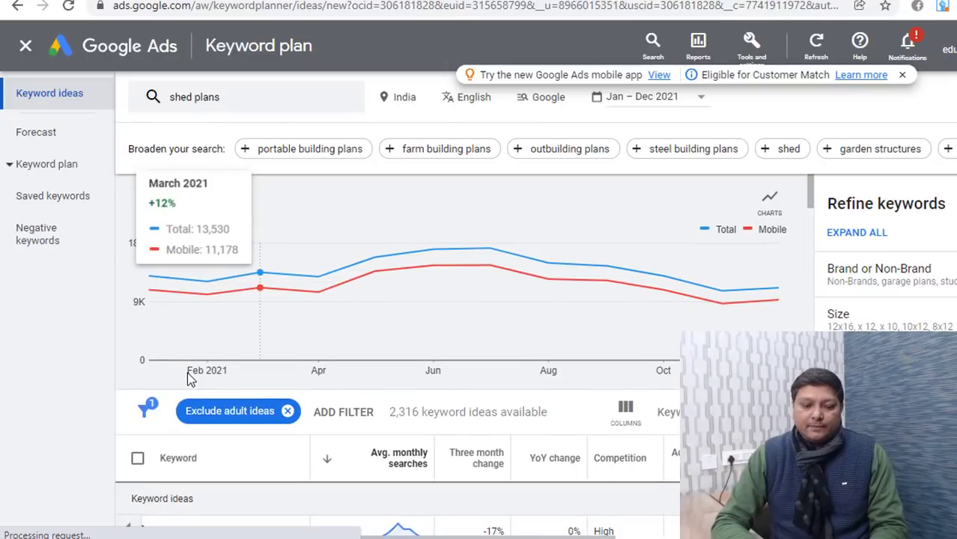
Replace the seed keyword with "diy shed plans", get its keyword ideas and review them.
click(178, 105)
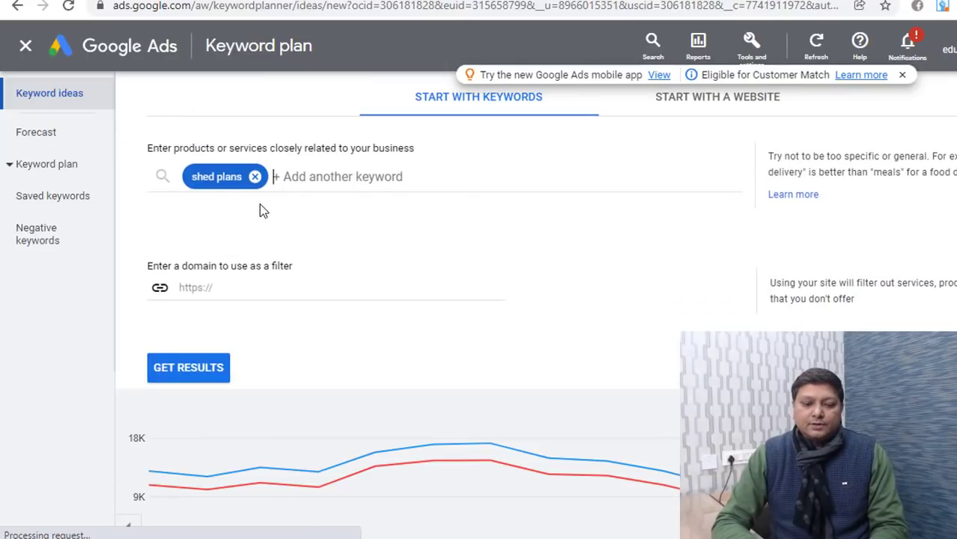
click(254, 176)
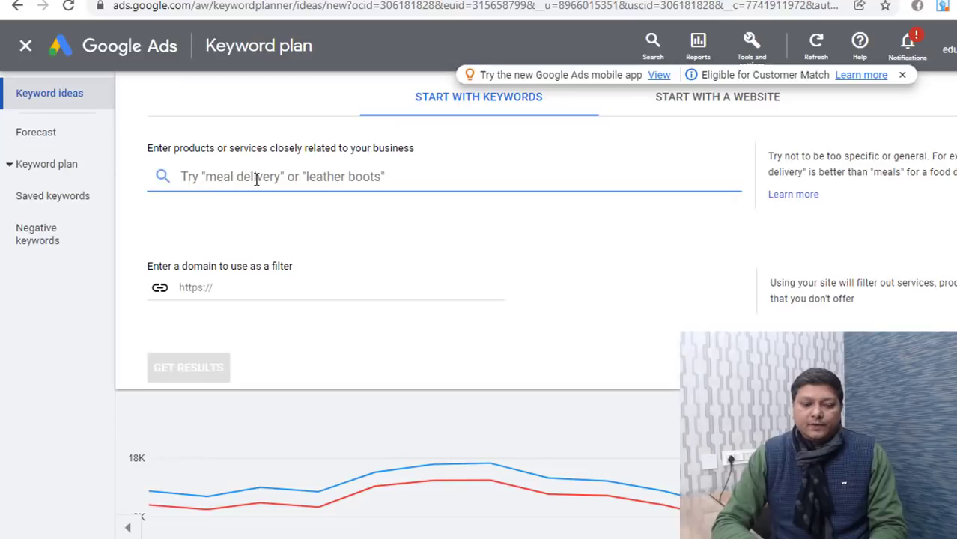
text(diy )
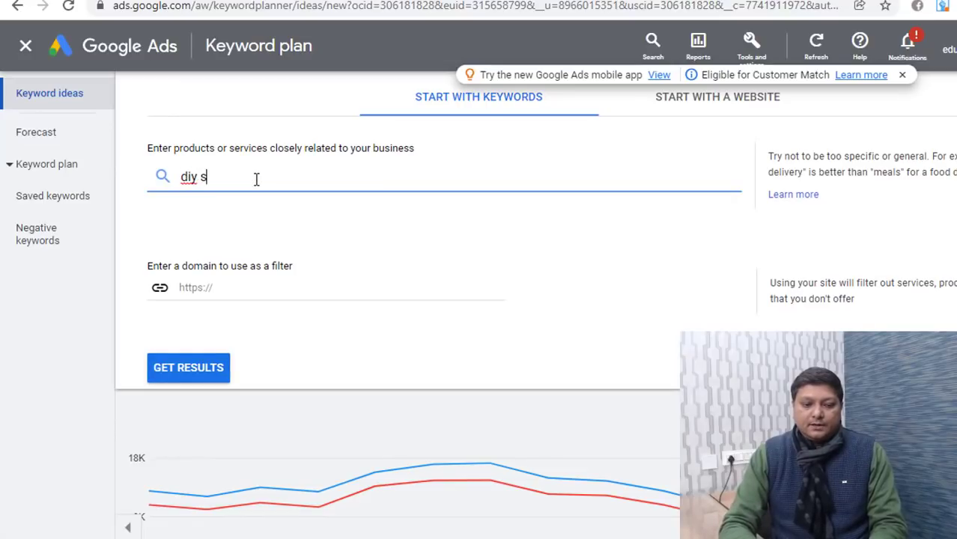
text(shed plans)
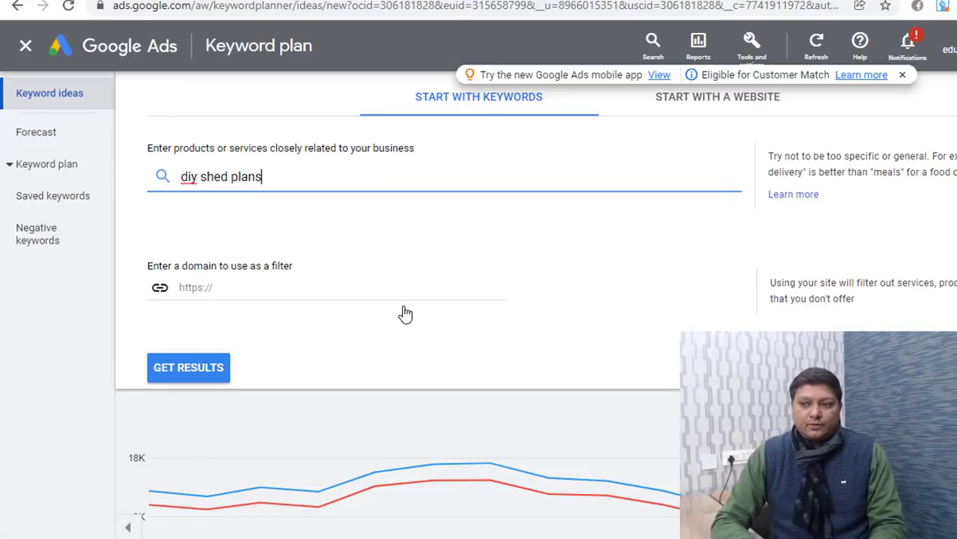
key(Return)
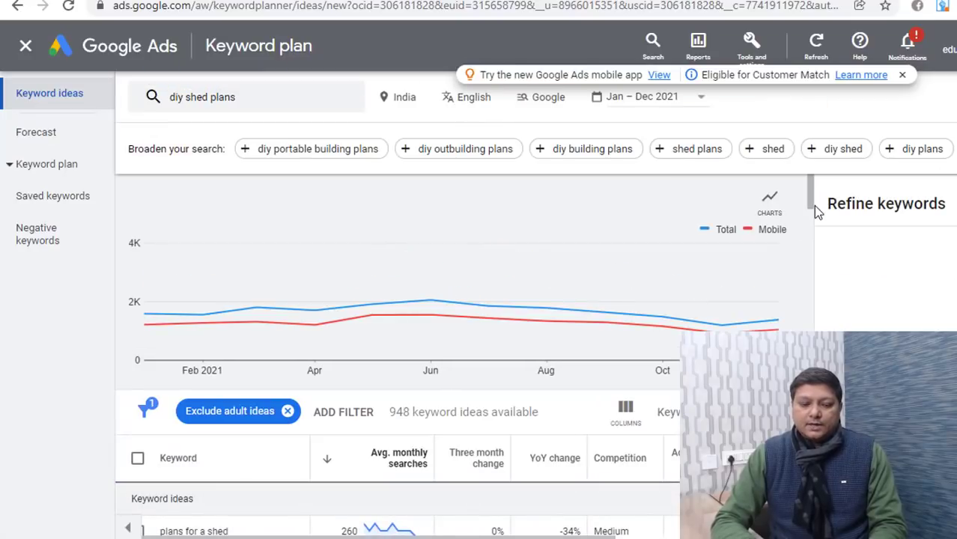
scroll(815, 209, down, 2)
scroll(450, 337, down, 2)
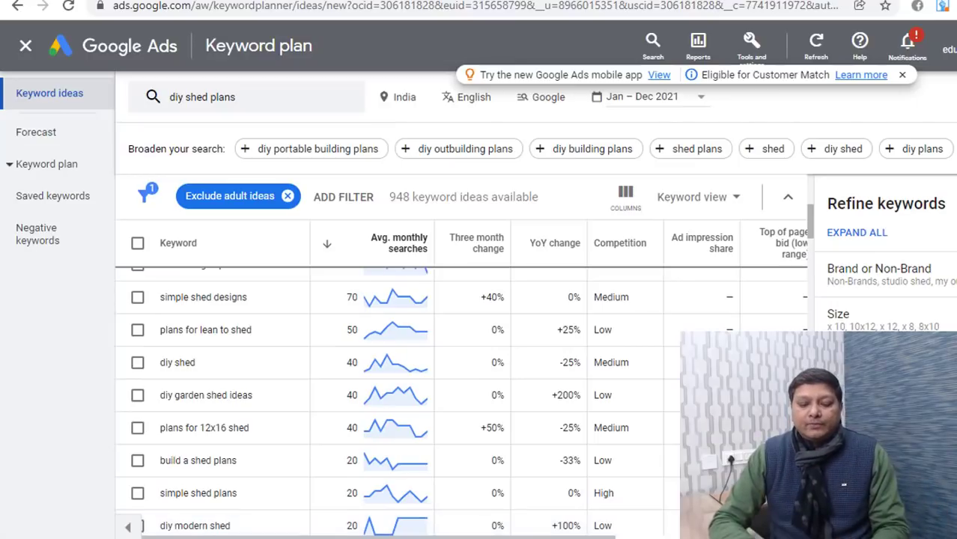
Switch to Firefox and copy the generated ClickBank hoplink.
mouse_move(448, 538)
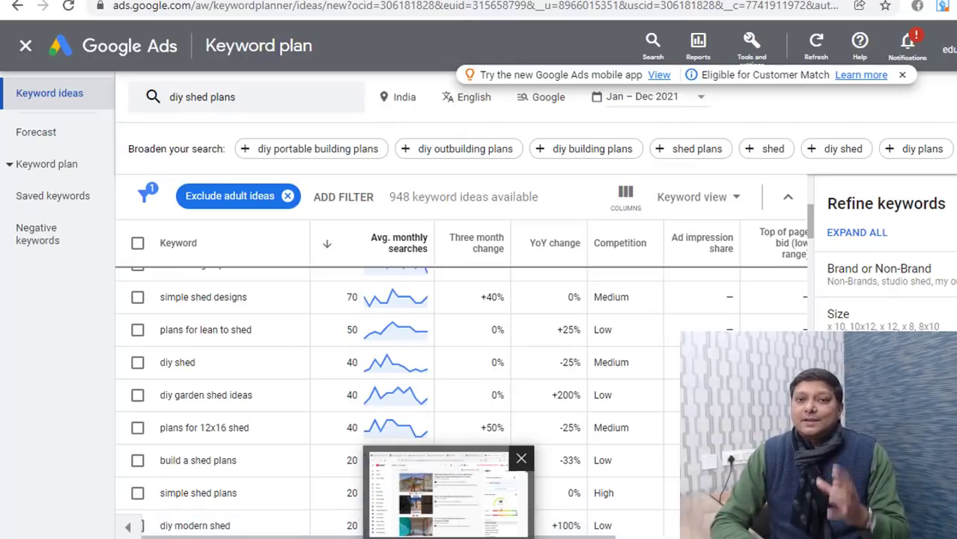
click(448, 494)
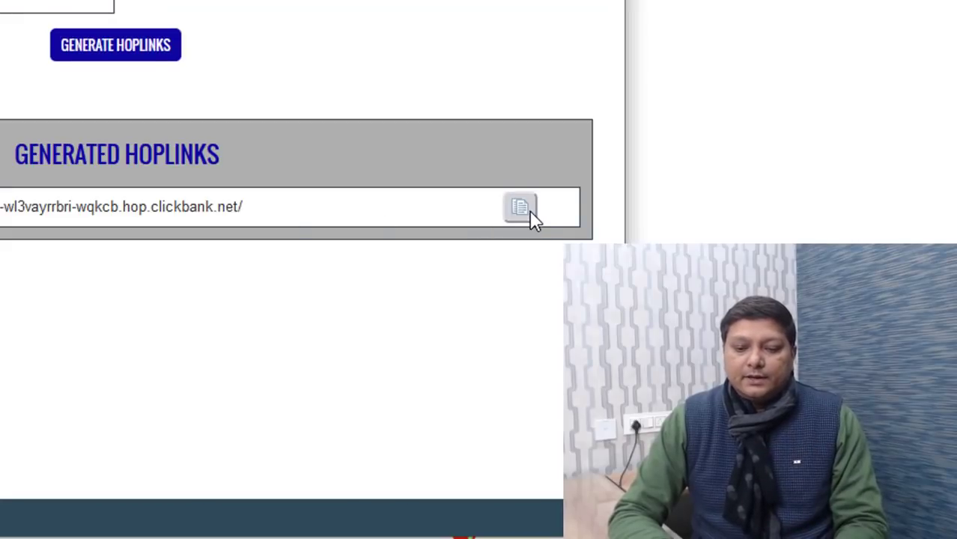
click(524, 214)
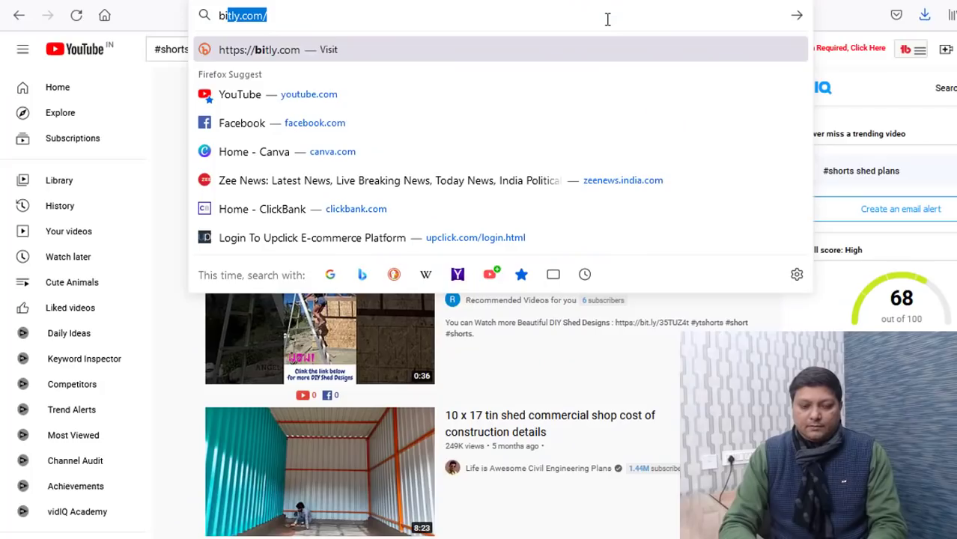
Open bitly.com and create a short link from the copied ClickBank hoplink.
text(t)
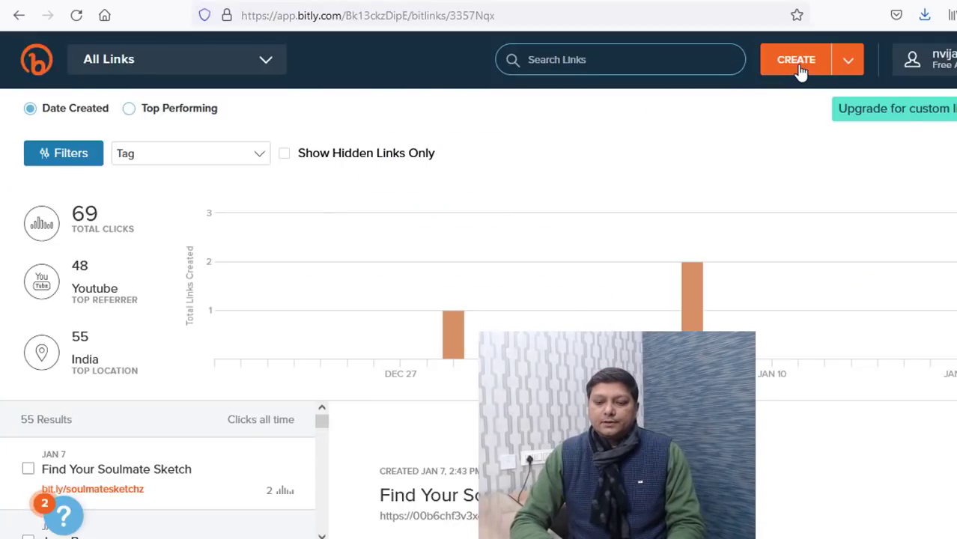
click(798, 63)
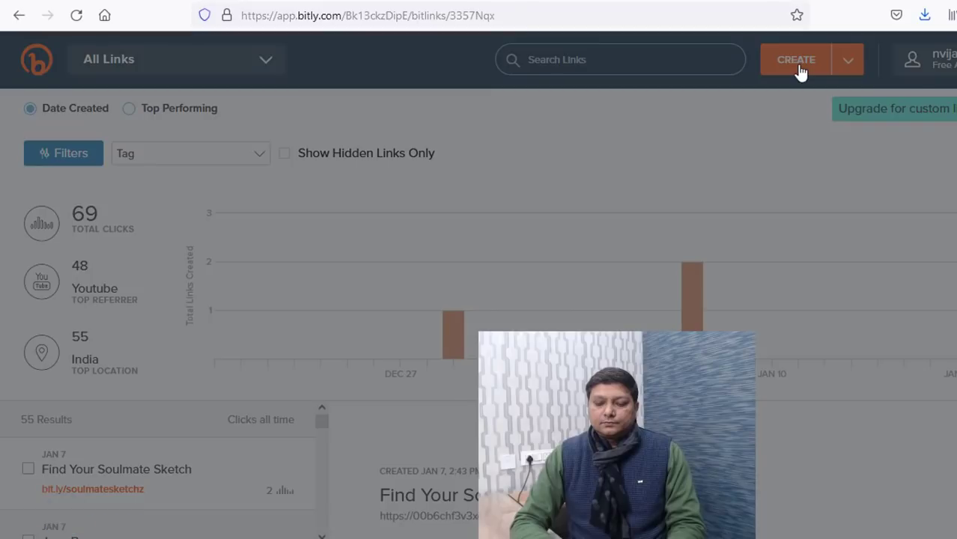
click(915, 185)
key(ctrl+v)
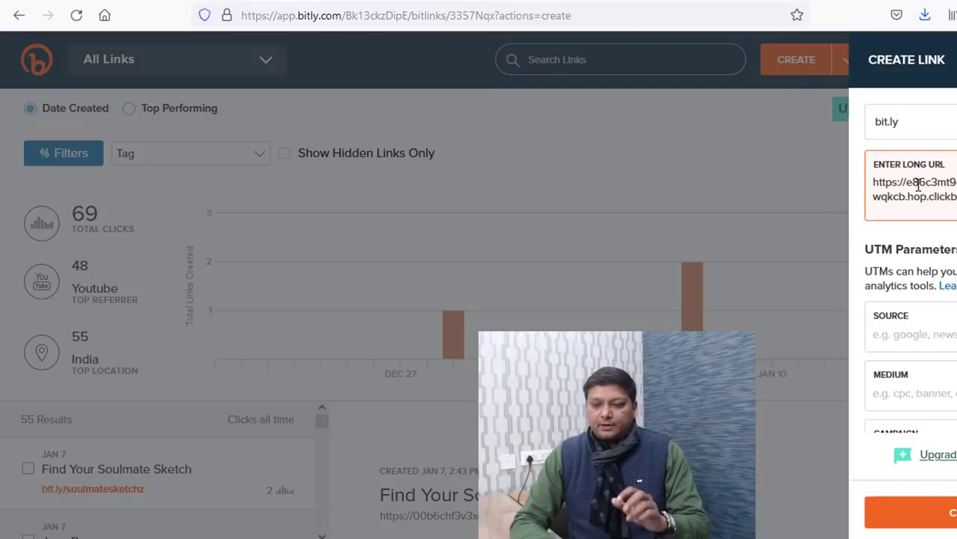
click(944, 516)
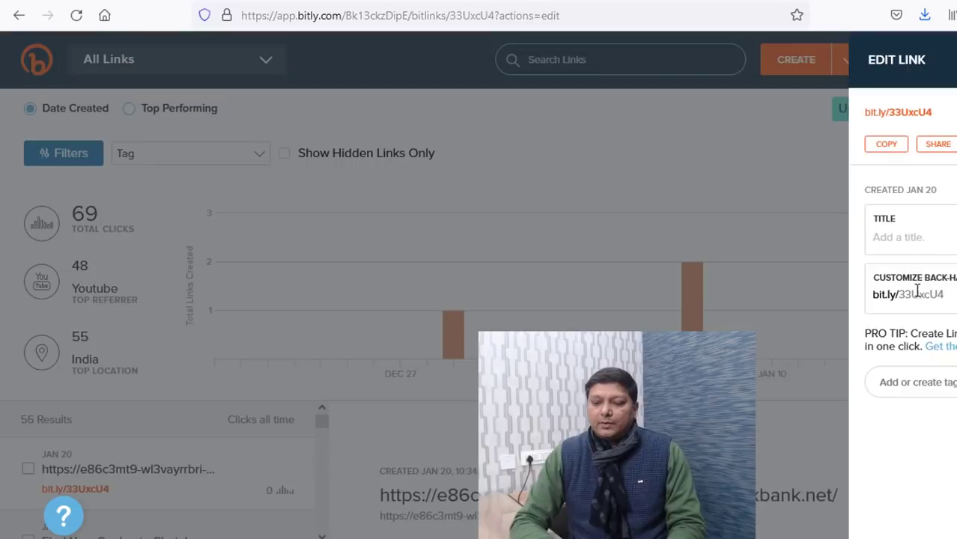
Title the new short link "Shed plans" and save it.
click(900, 238)
text(Shedpalons)
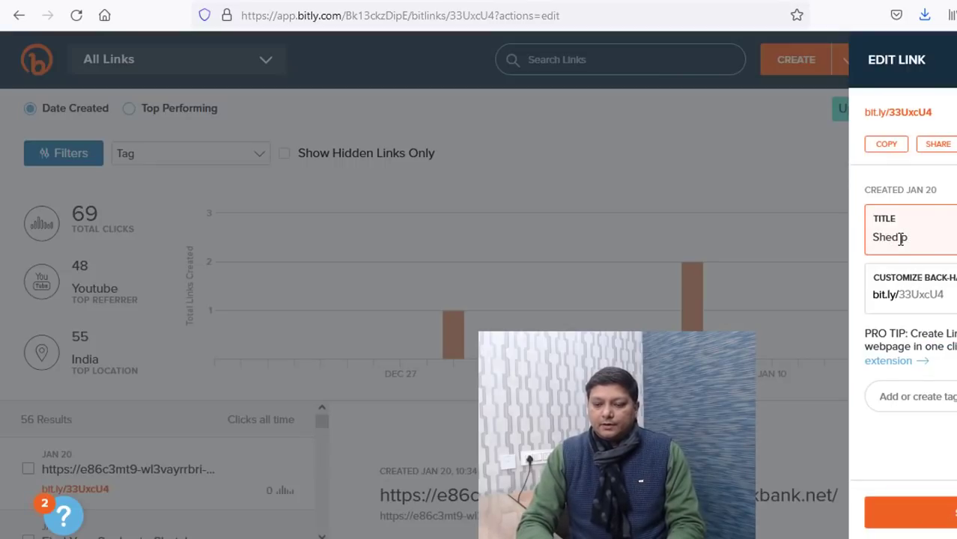
text(ns)
click(952, 516)
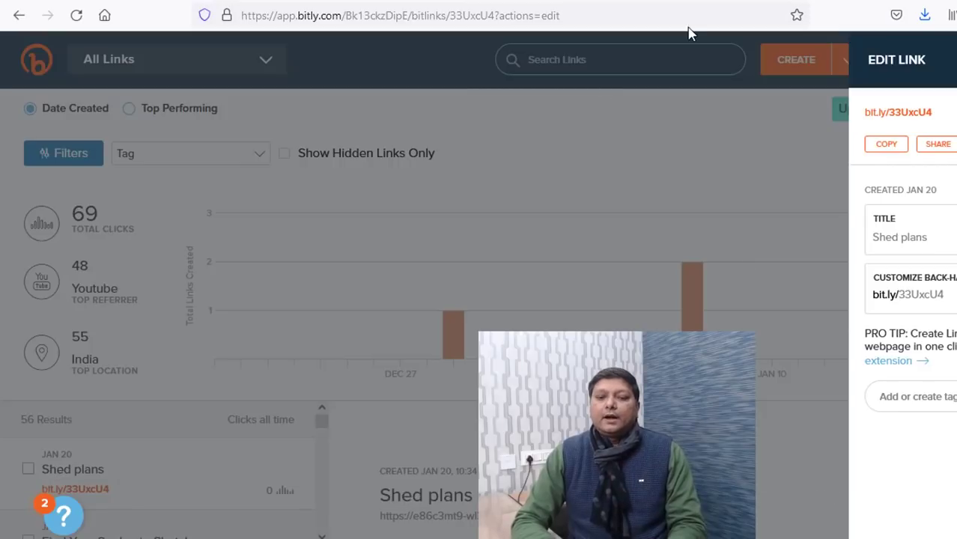
Open canva.com in a new tab and create a blank Mobile Video design from the video formats.
key(ctrl+t)
text(canva.com/)
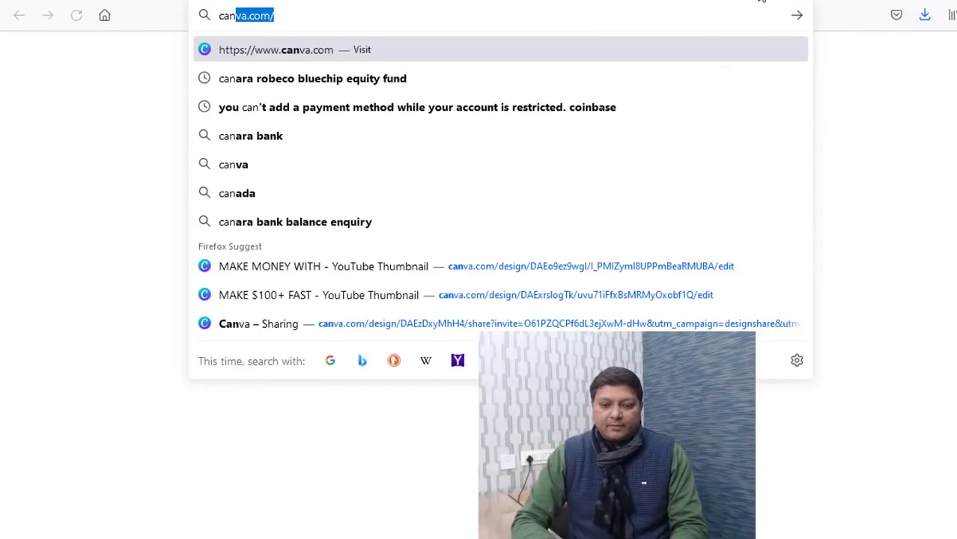
key(Return)
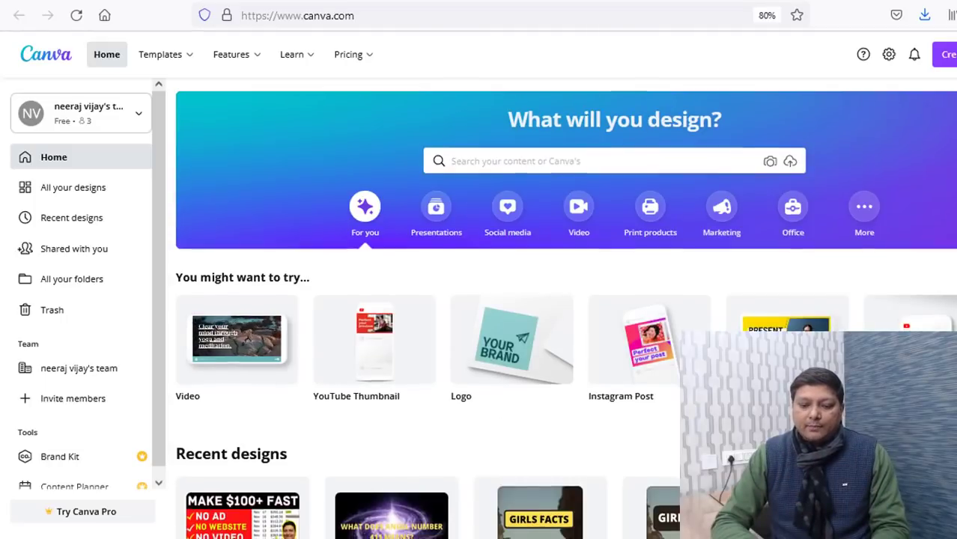
scroll(566, 299, down, 2)
scroll(566, 299, up, 1)
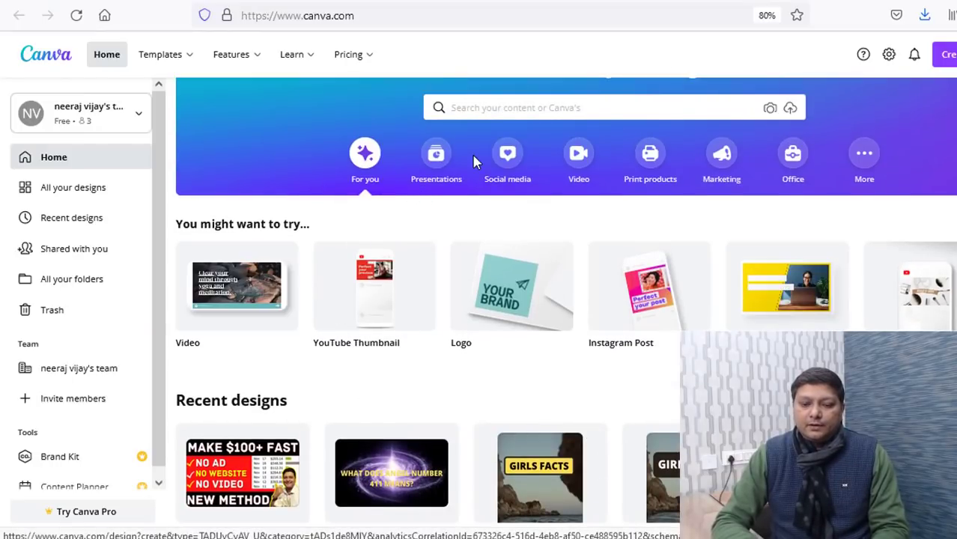
click(580, 166)
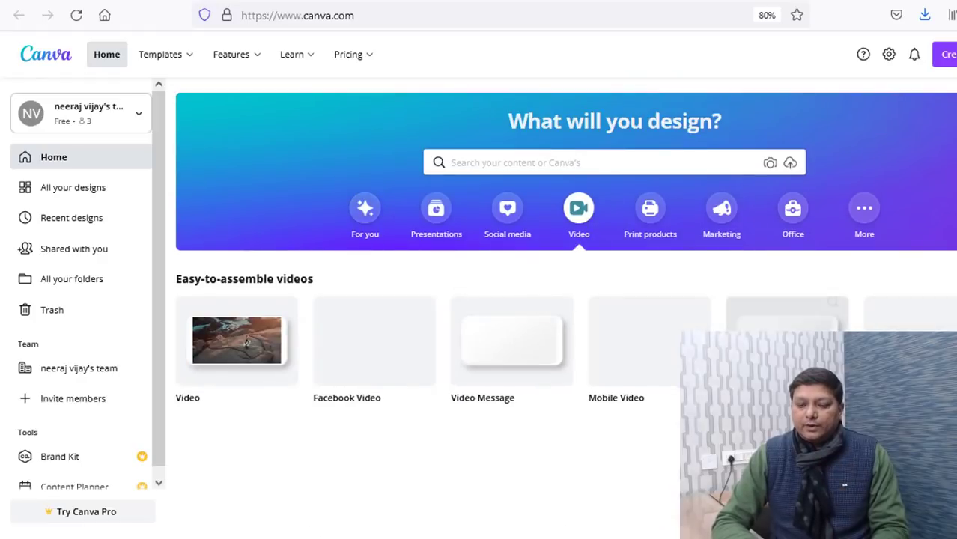
click(629, 364)
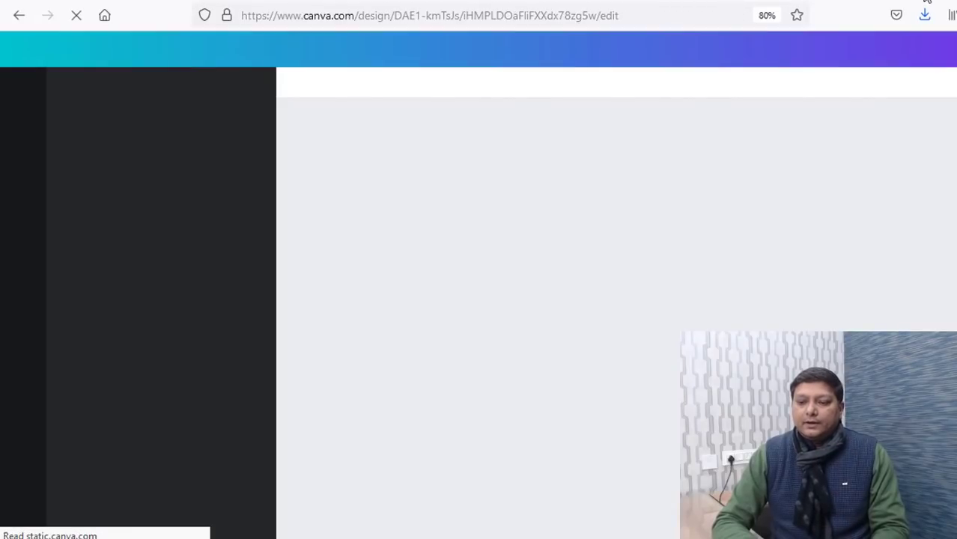
Open pexels.com in a new tab.
key(ctrl+t)
text(pexels)
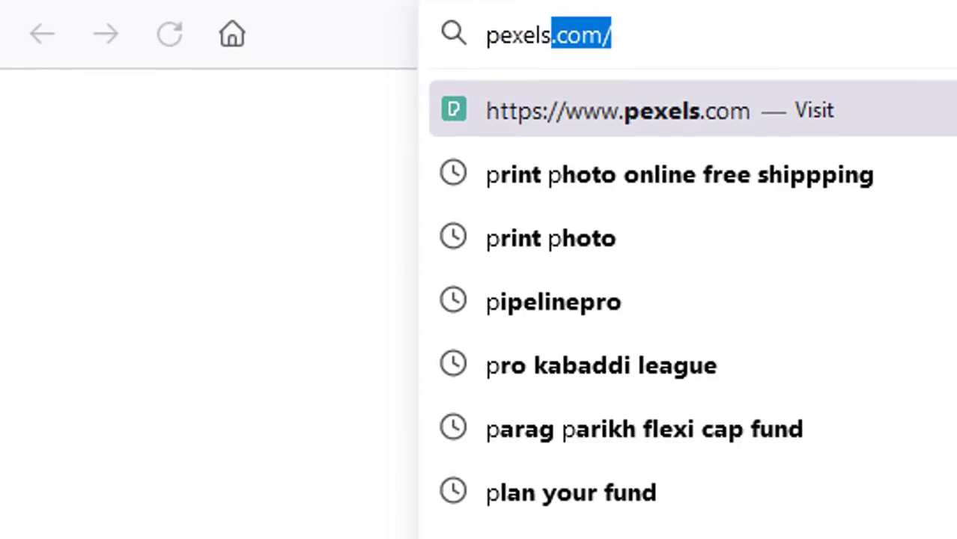
text(.com)
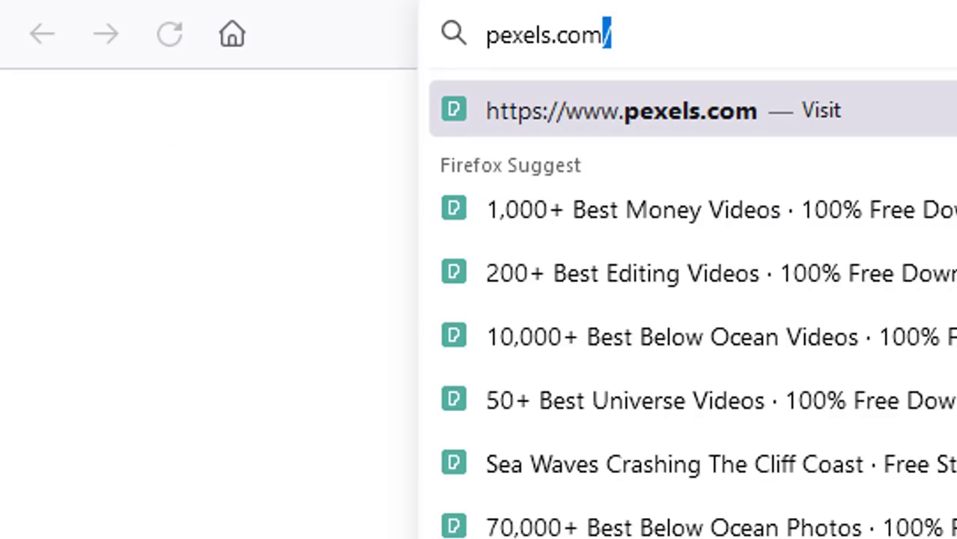
key(Return)
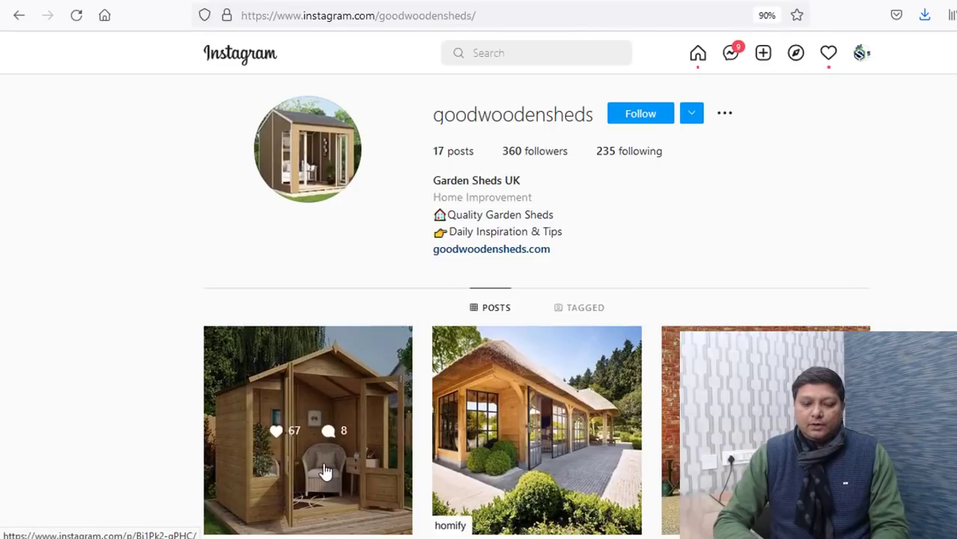
Open the first goodwoodensheds Instagram post, capture its summerhouse photo as a region screenshot, download it and close the post.
click(322, 470)
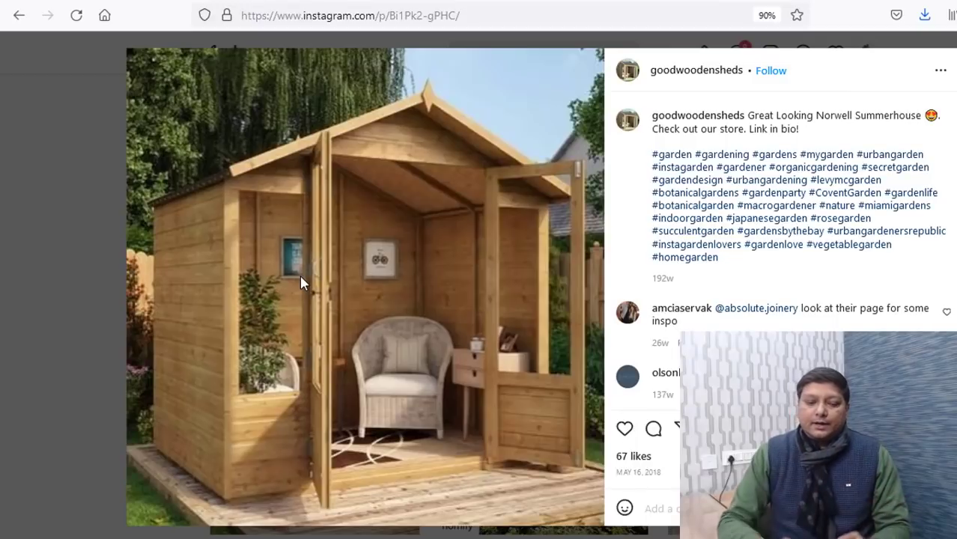
right_click(336, 263)
right_click(271, 256)
click(303, 388)
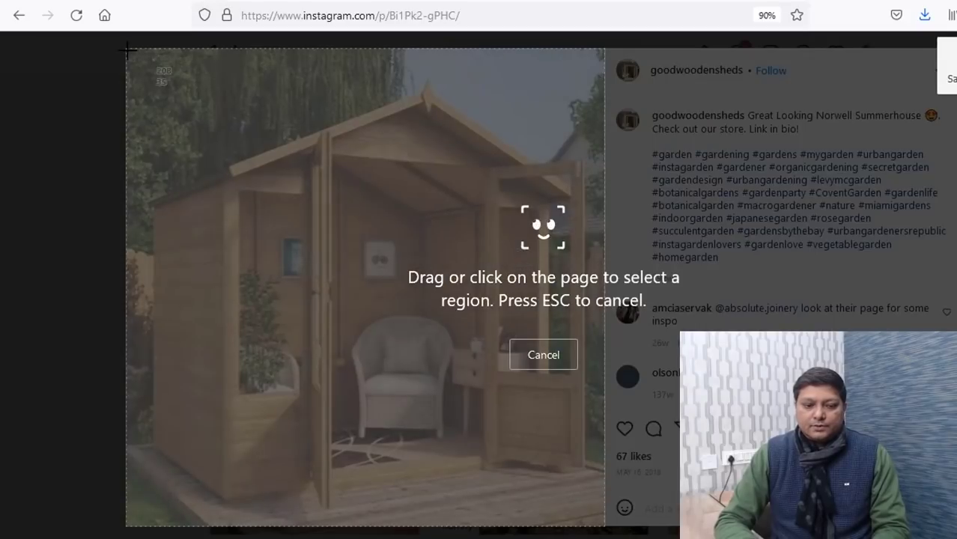
drag(126, 50, 592, 516)
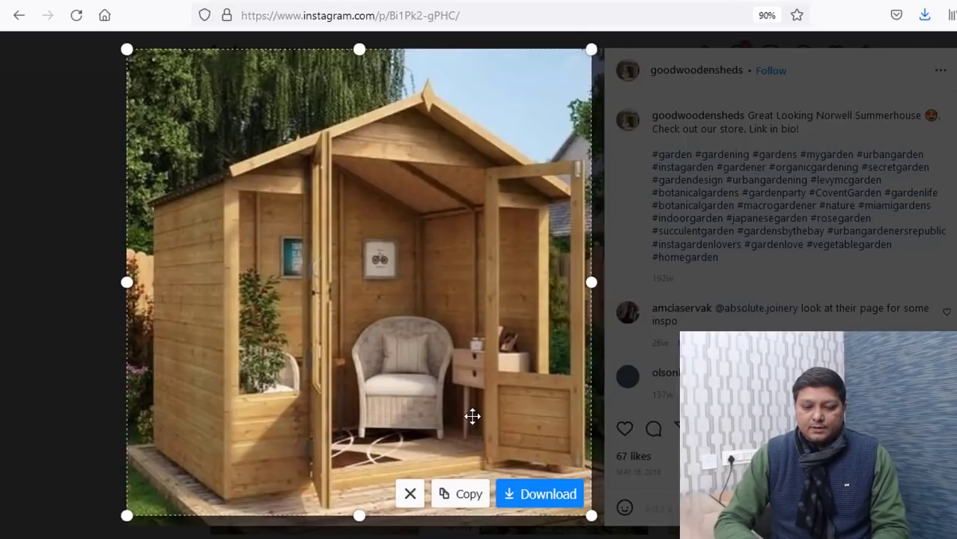
click(522, 501)
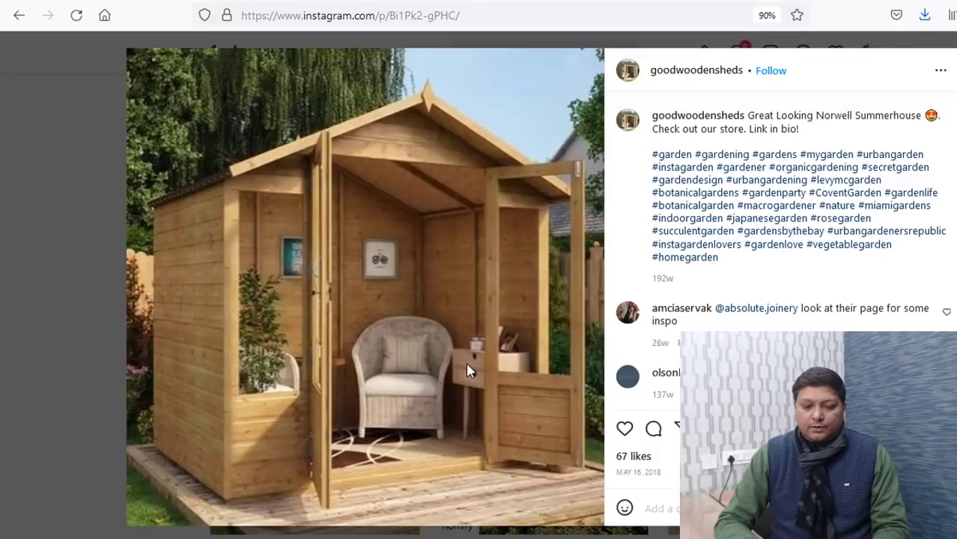
key(Escape)
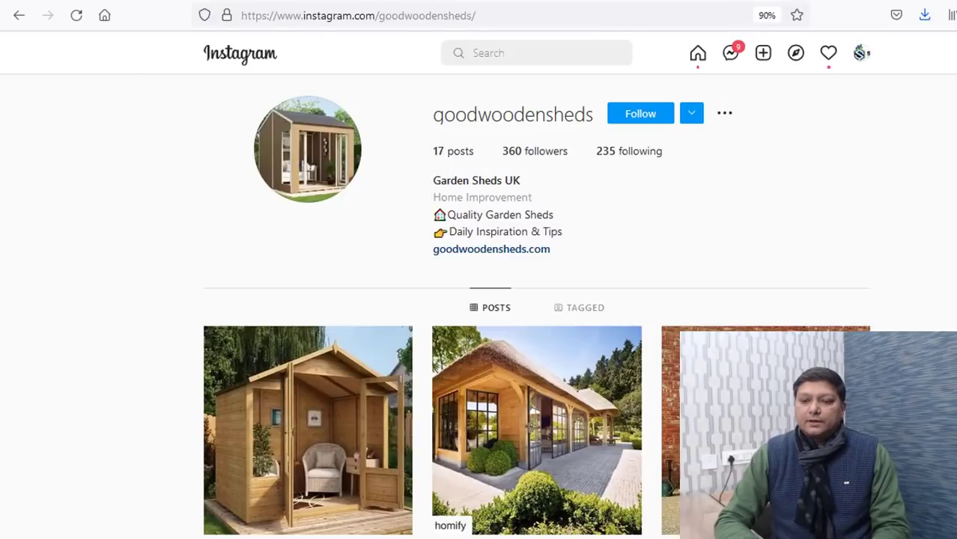
Switch to Pexels, search for "woodworking shed plan" and show only the video results.
key(ctrl+Tab)
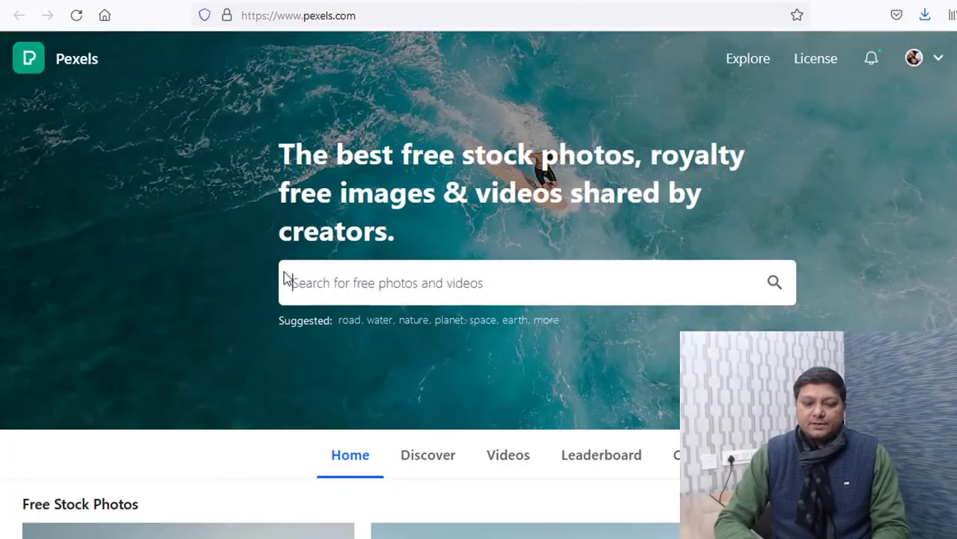
text(wo)
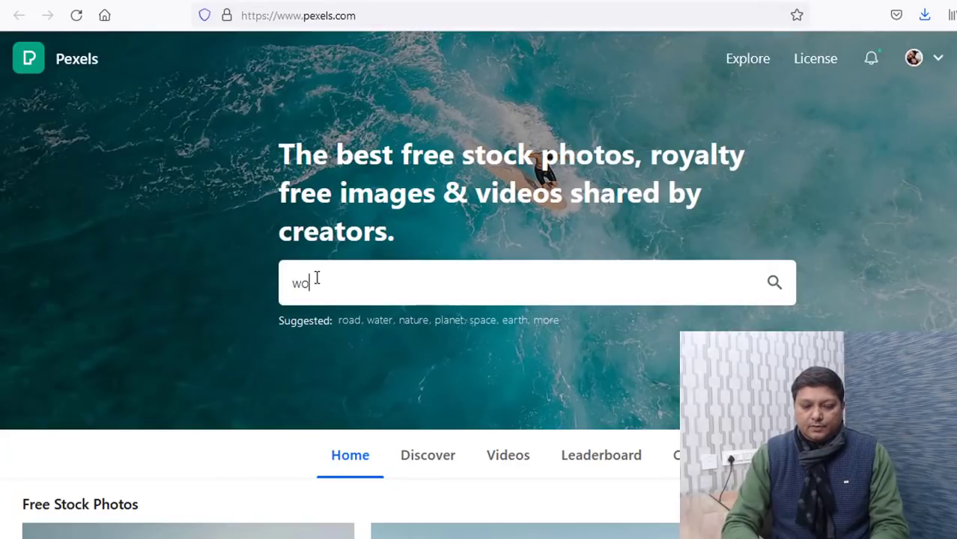
text(odworkin)
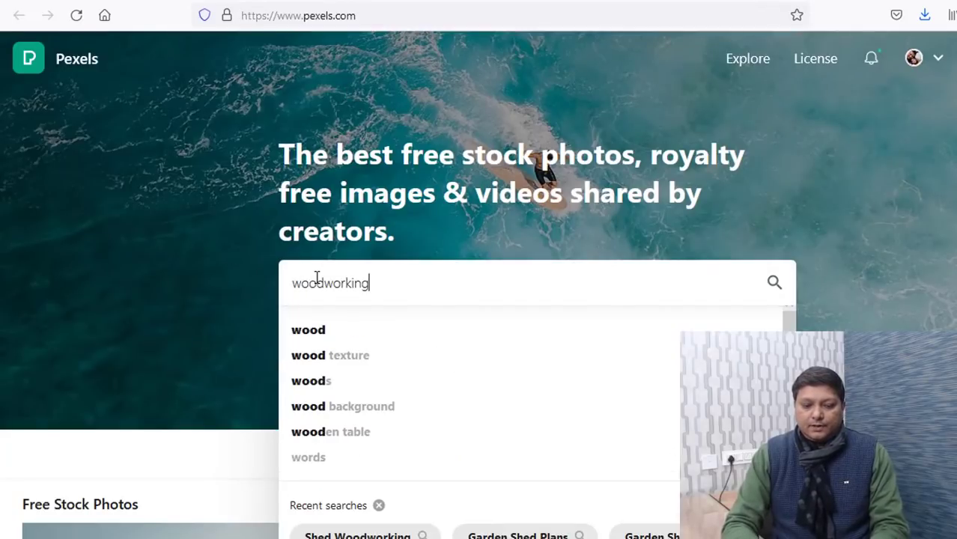
text(g shed)
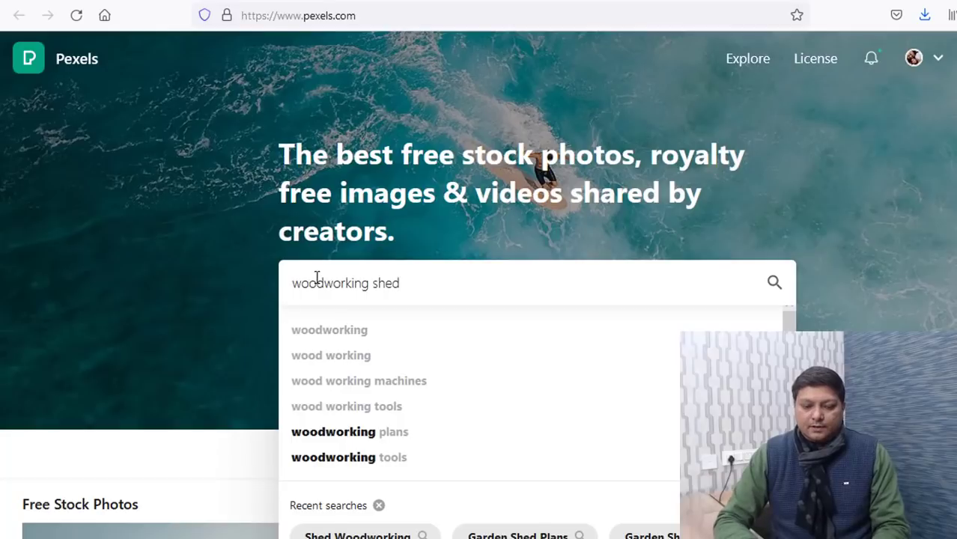
text( [p)
key(BackSpace)
key(BackSpace)
text(pa)
text(an)
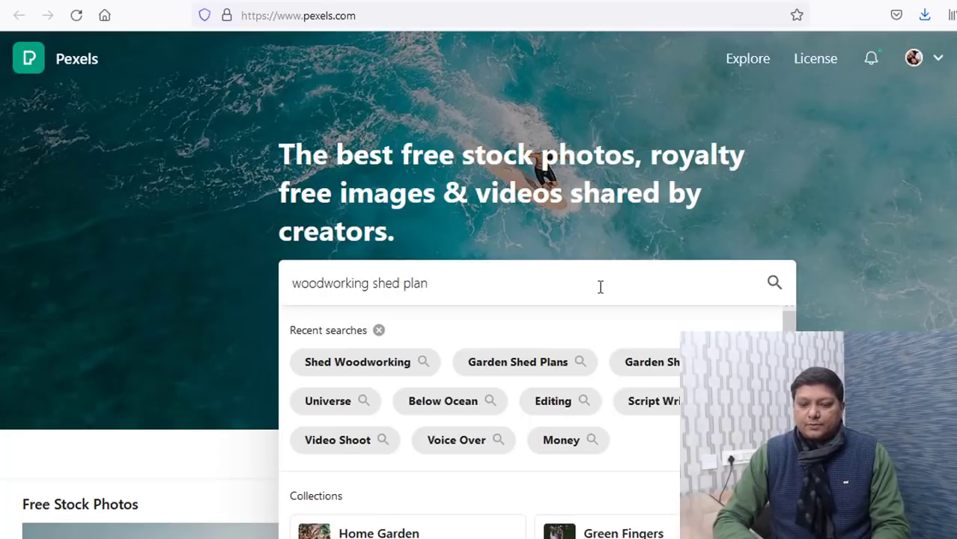
click(775, 285)
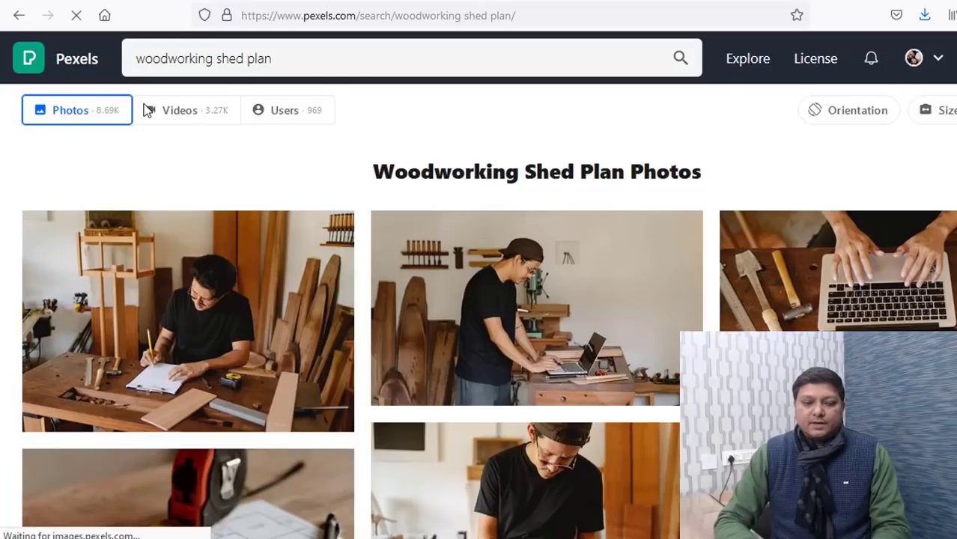
click(182, 113)
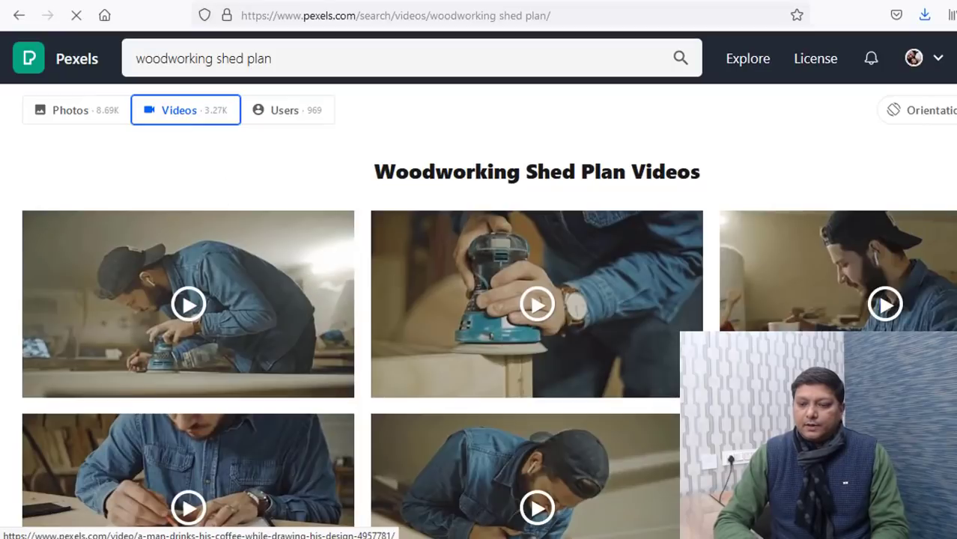
Browse the woodworking videos and download the clip of a man drawing a plan on a sketchpad as an MP4 to Downloads.
scroll(488, 311, down, 10)
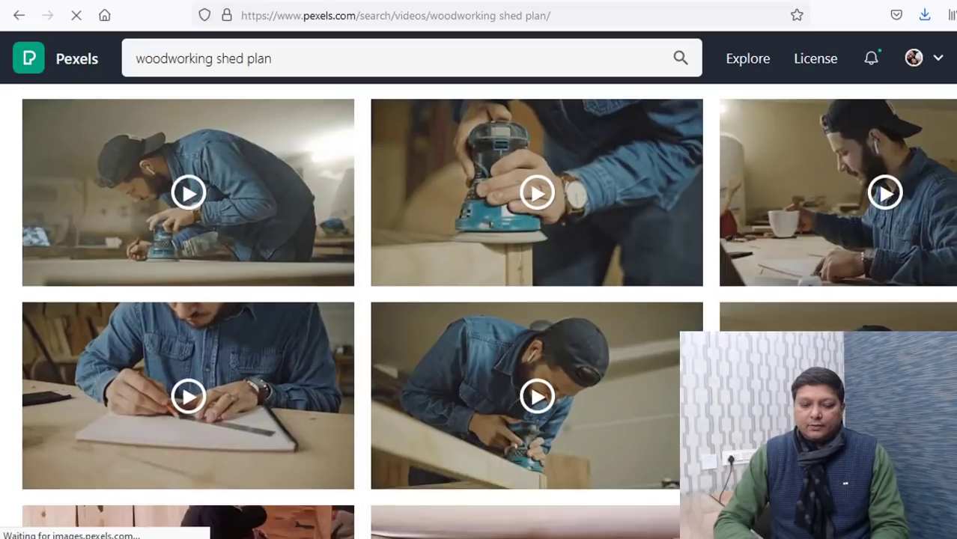
scroll(488, 312, down, 10)
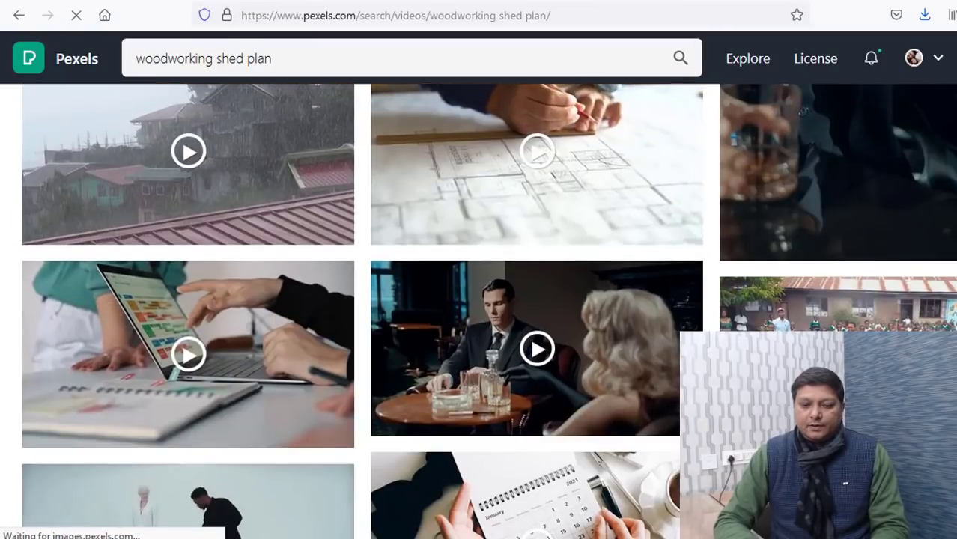
scroll(488, 311, down, 6)
scroll(489, 311, up, 2)
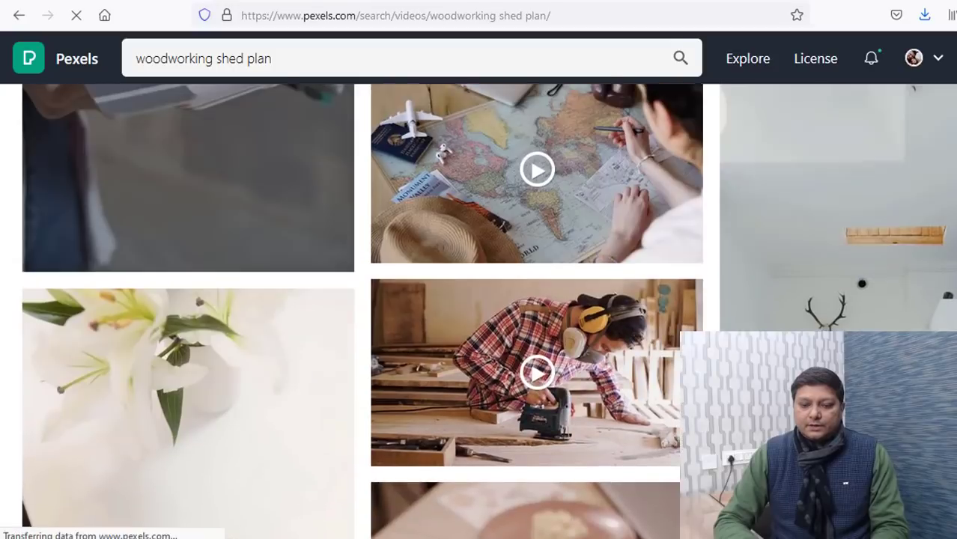
scroll(488, 311, down, 5)
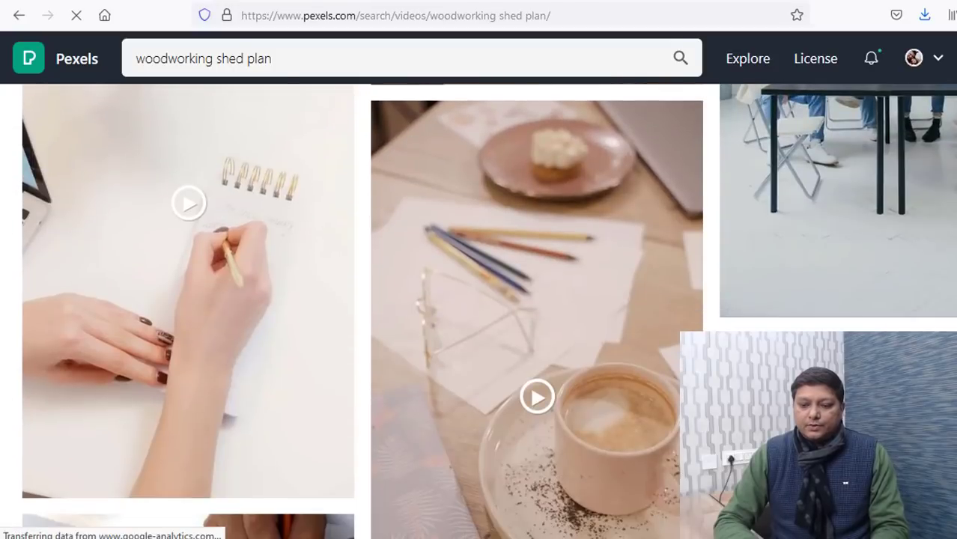
scroll(283, 300, down, 10)
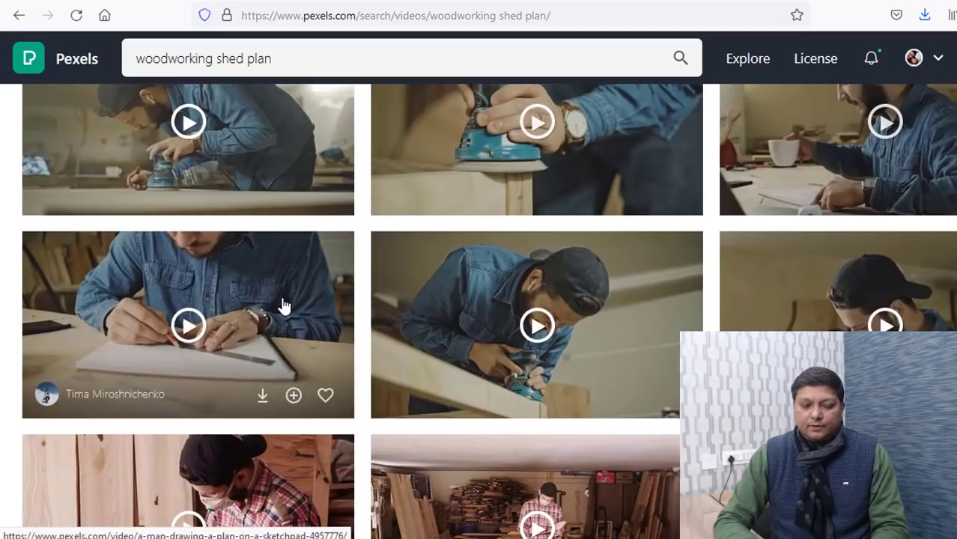
click(283, 305)
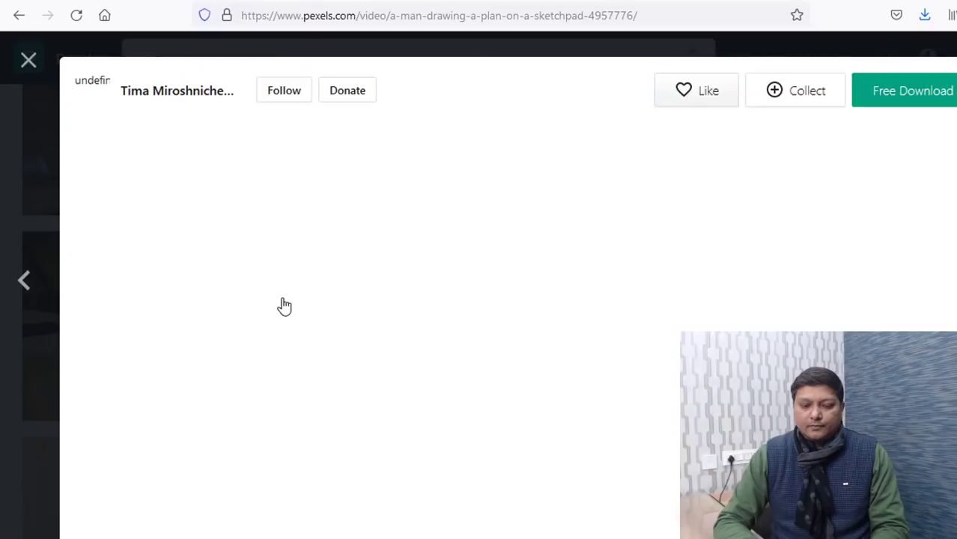
click(917, 91)
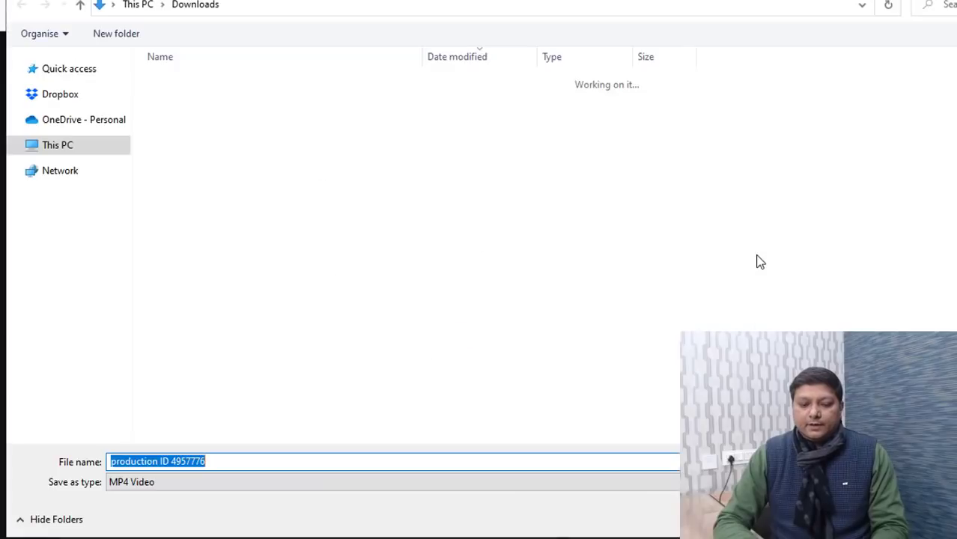
key(Return)
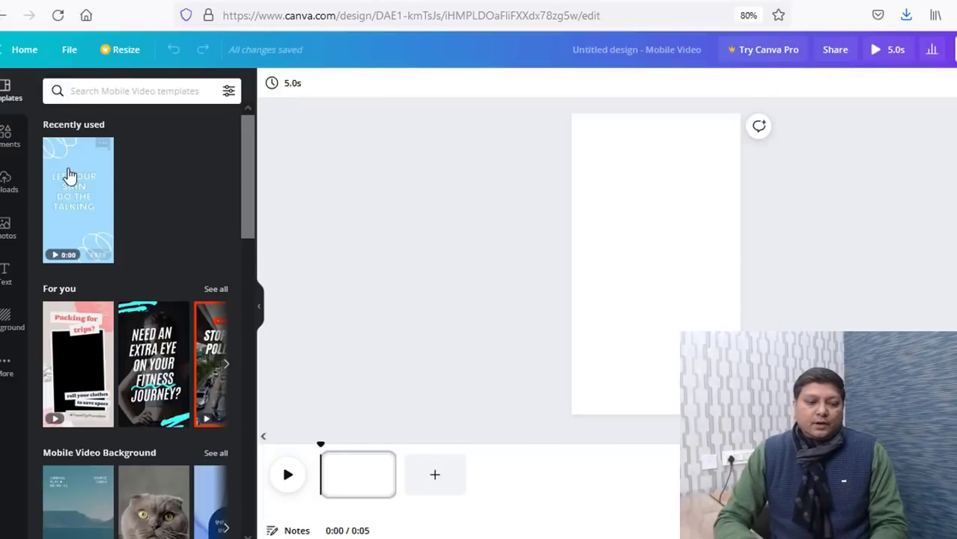
Upload the collected summerhouse photo and sketchpad drawing clip to the Canva media library.
click(11, 184)
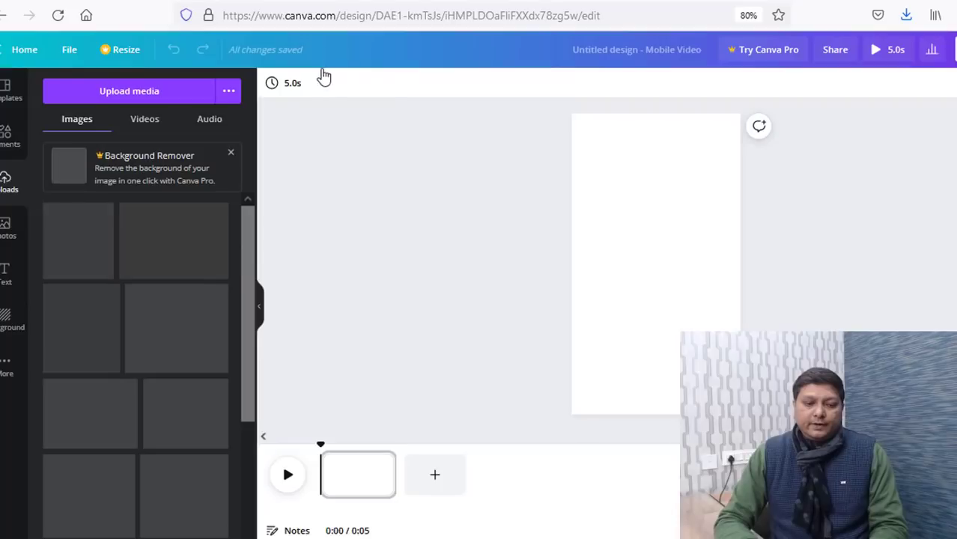
click(139, 98)
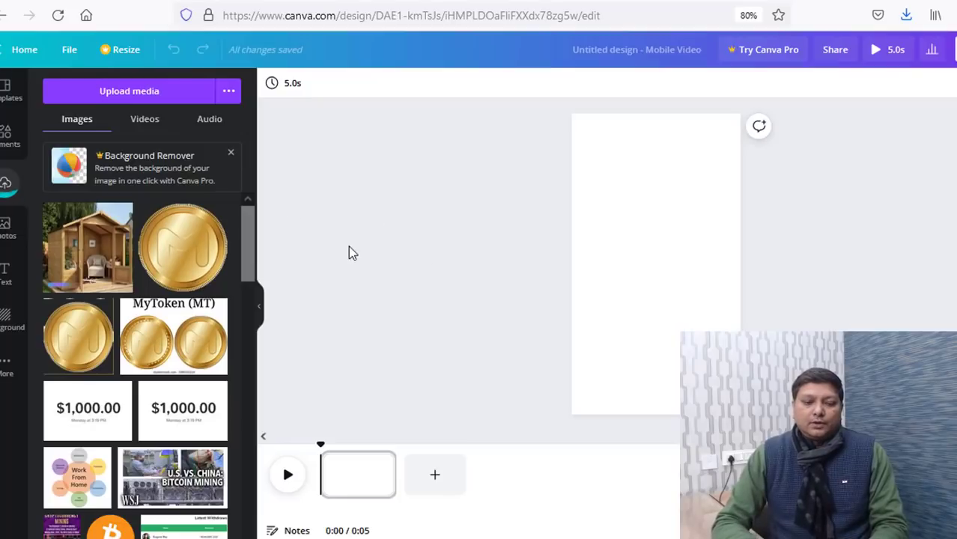
Add a square shape, stretch it into a full-width band along the bottom edge of the page and fill it black.
click(18, 153)
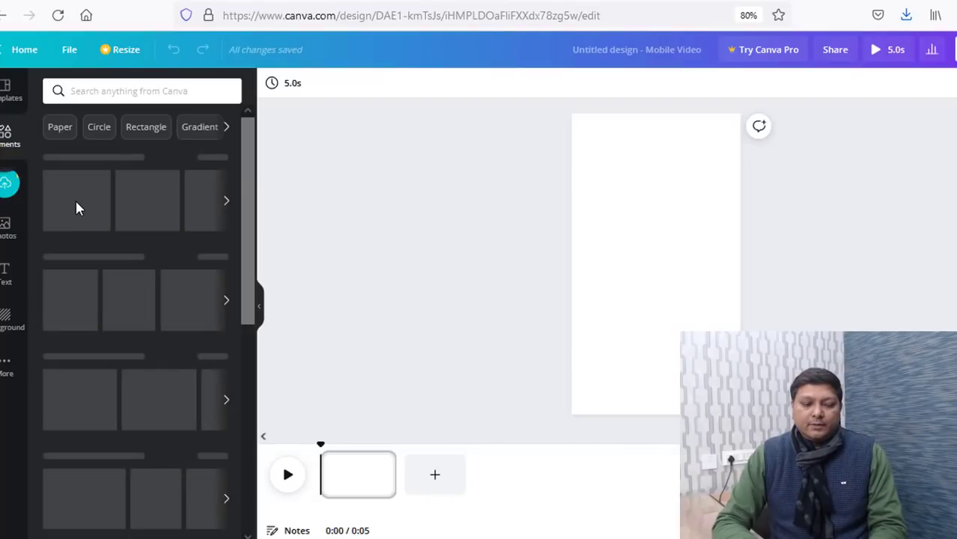
drag(186, 200, 641, 253)
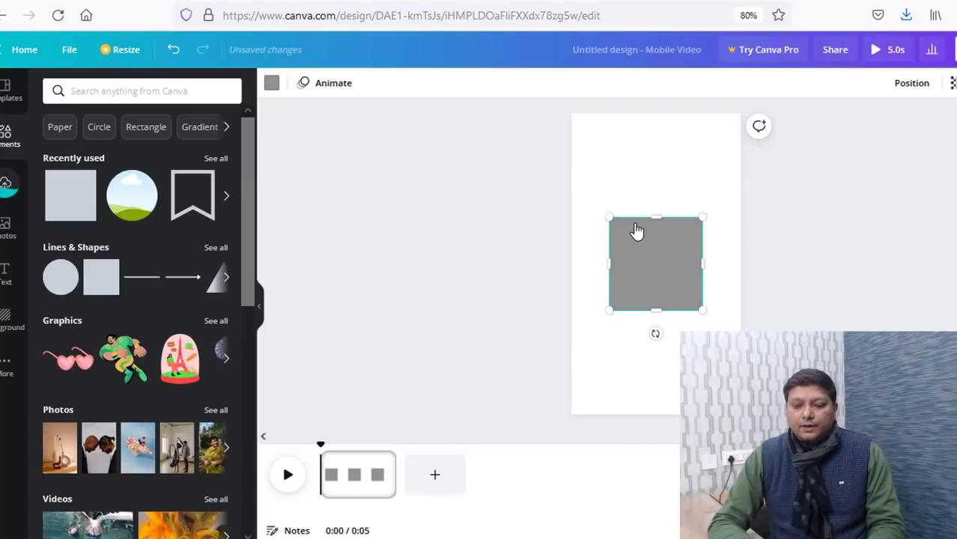
drag(635, 309, 739, 363)
drag(665, 321, 666, 367)
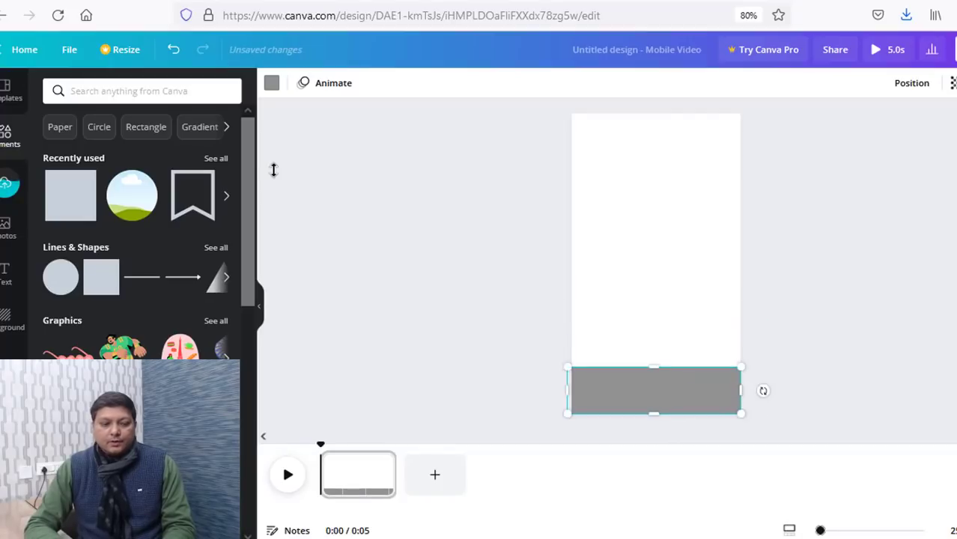
click(9, 277)
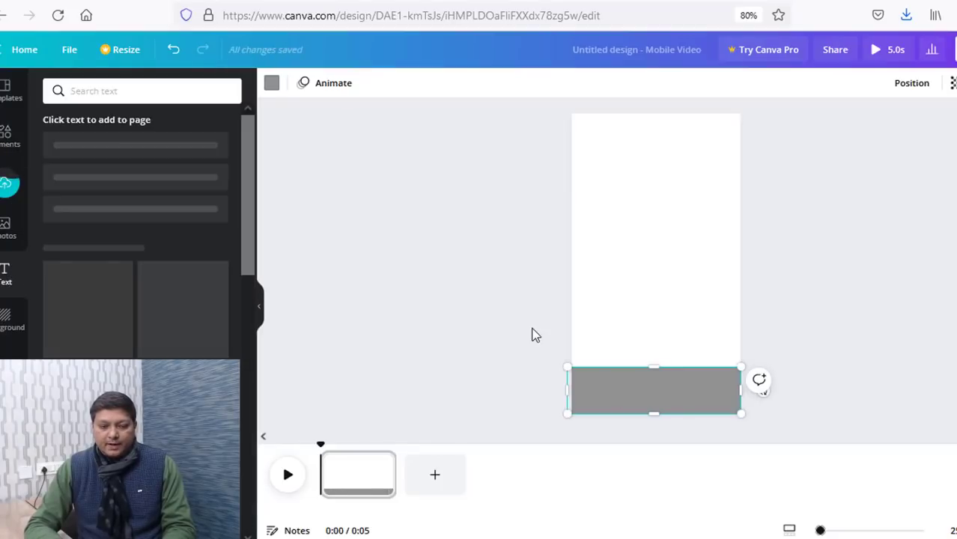
click(272, 85)
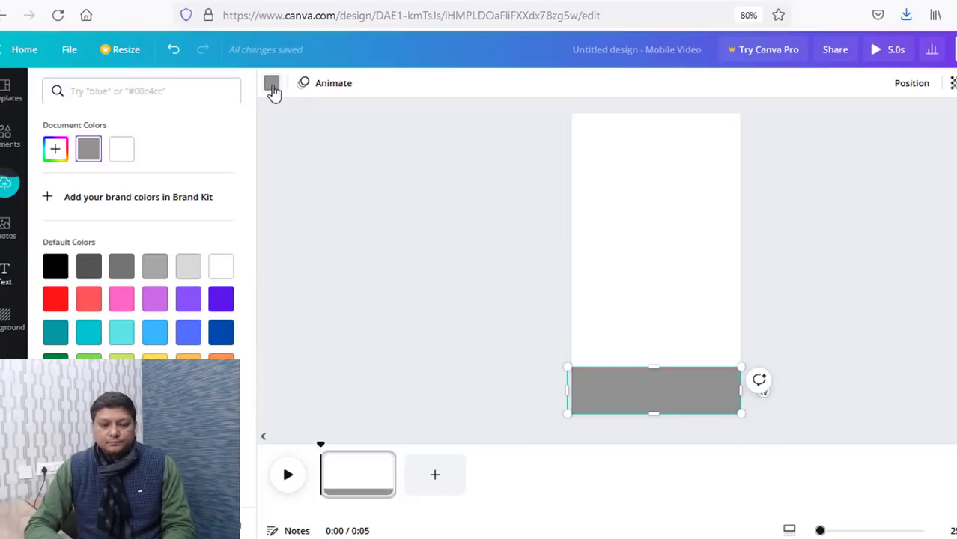
click(58, 271)
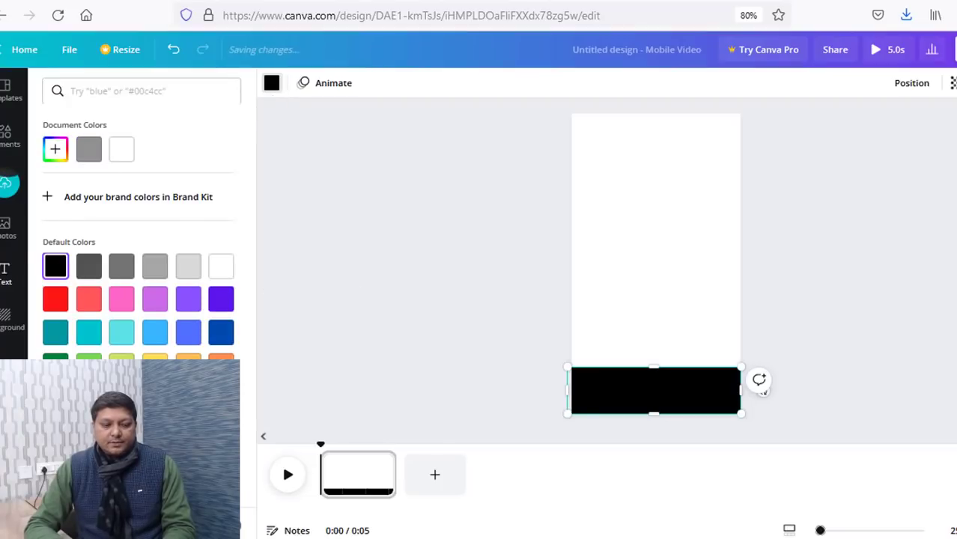
Add a white heading over the black band and enter "Do You Want TO Make Gardent" as its text.
click(6, 277)
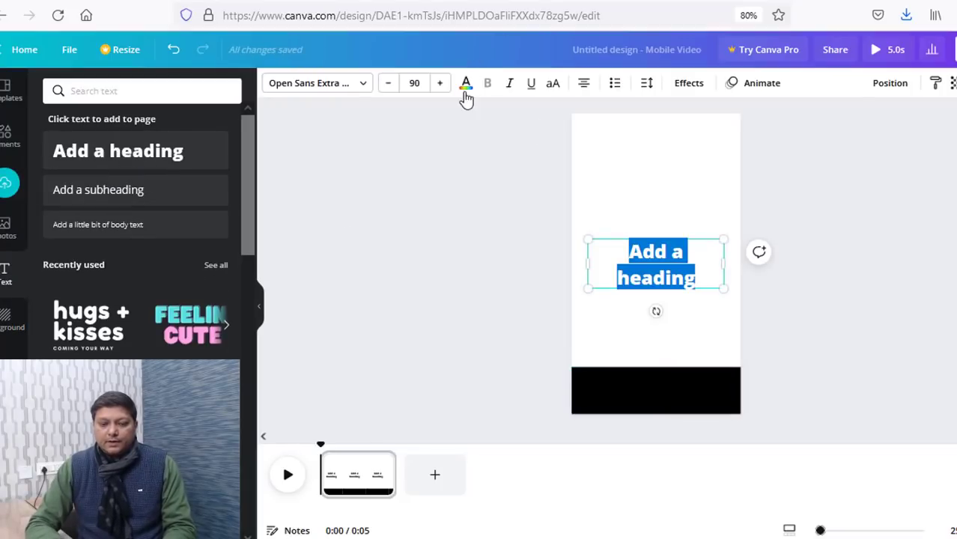
click(465, 85)
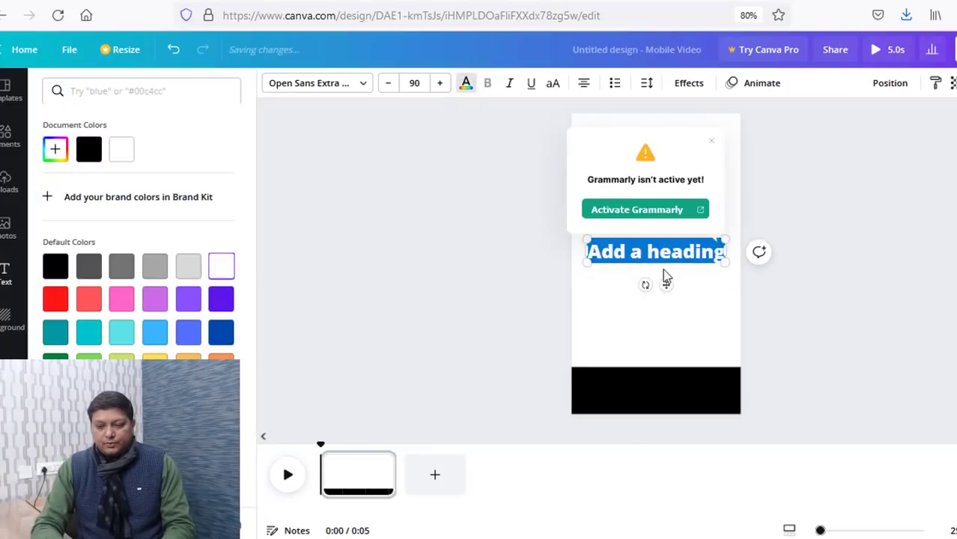
key(BackSpace)
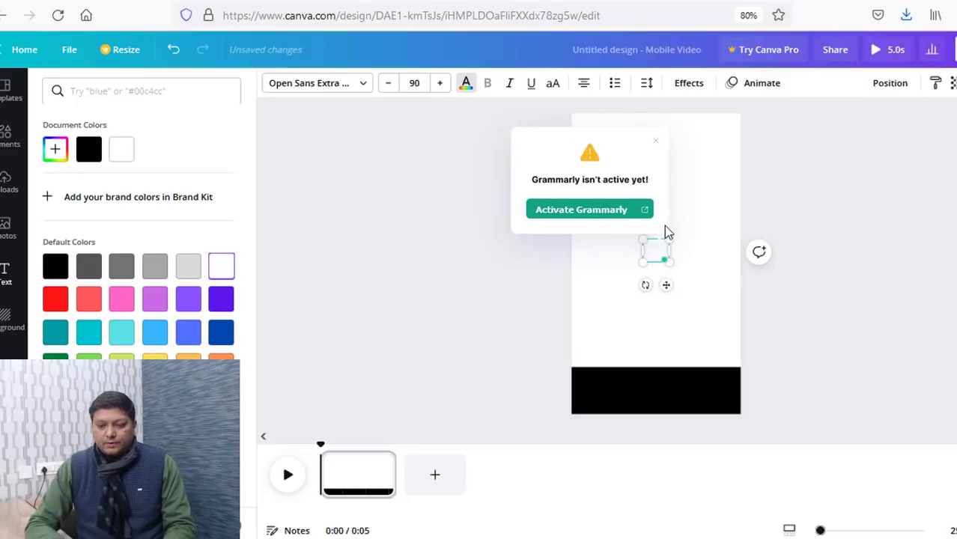
drag(642, 336, 610, 384)
text(You Want To)
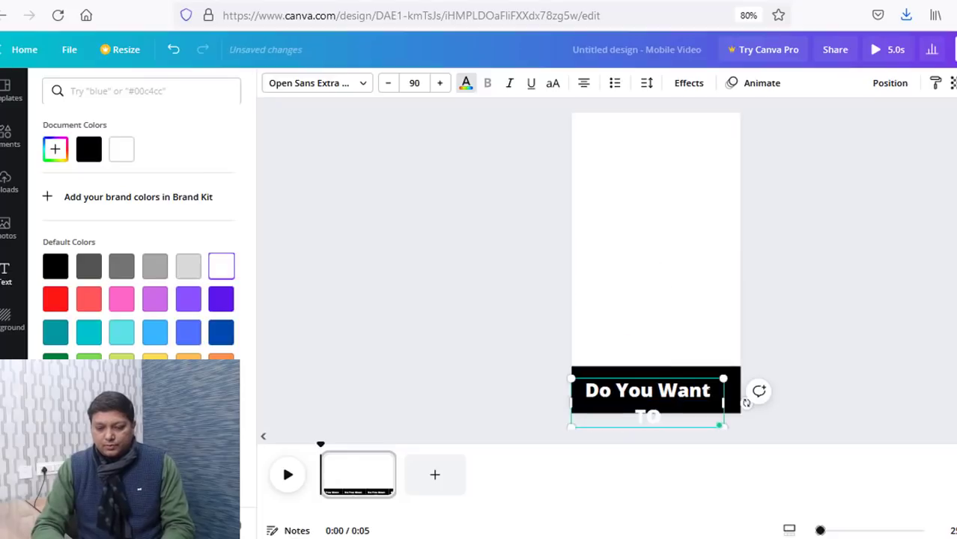
text( Make)
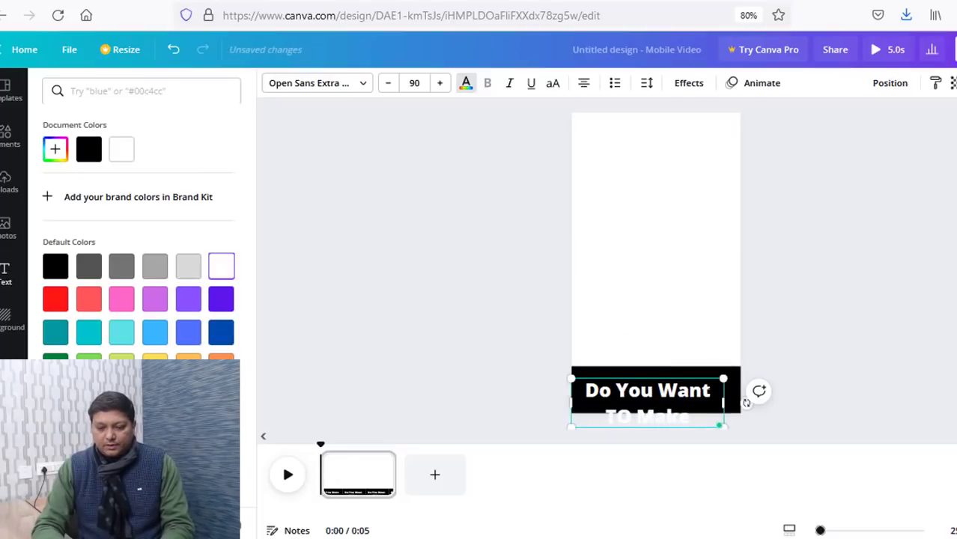
text( Cardent)
Set the heading's font size to 56, fit it inside the black band and complete it as "Do You Want TO Make Garden Shed LIke This".
drag(658, 421, 658, 301)
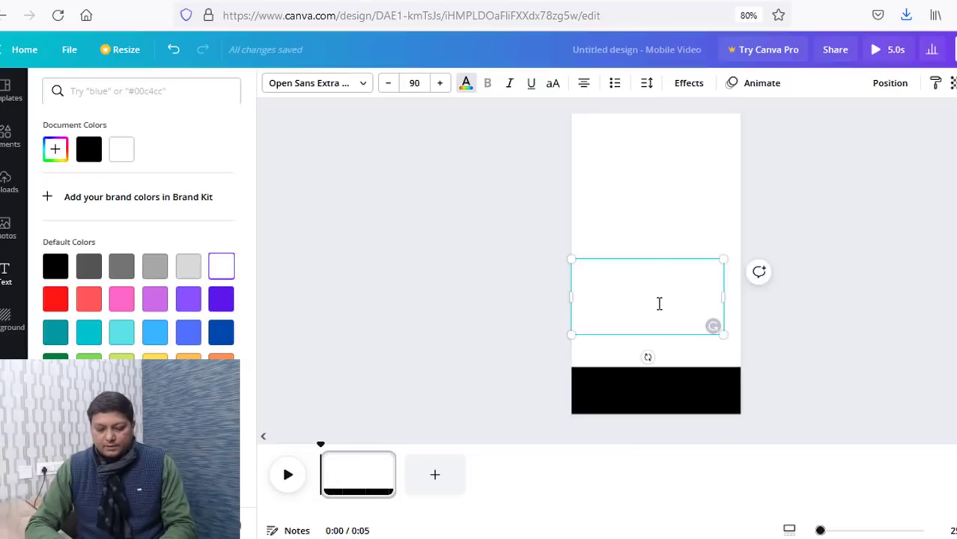
double_click(659, 301)
click(415, 83)
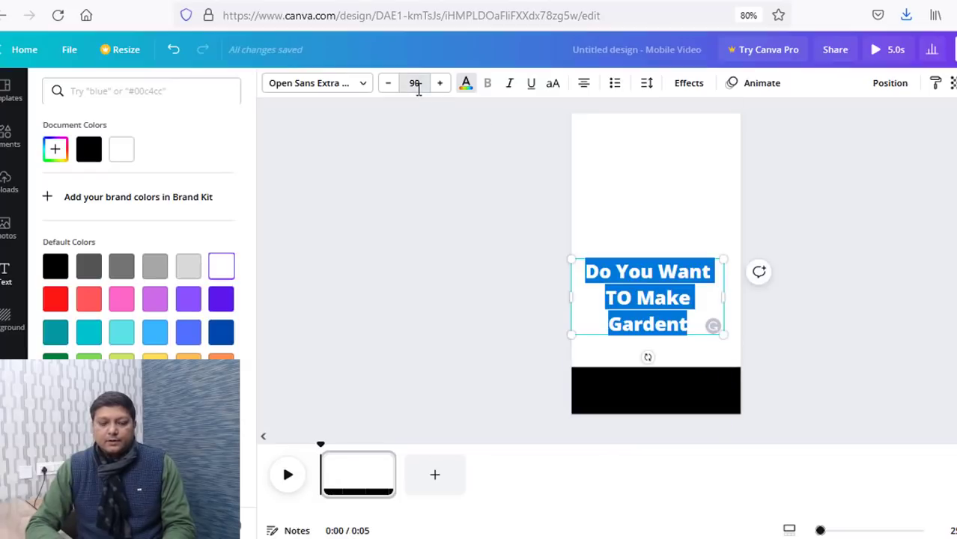
drag(474, 215, 473, 330)
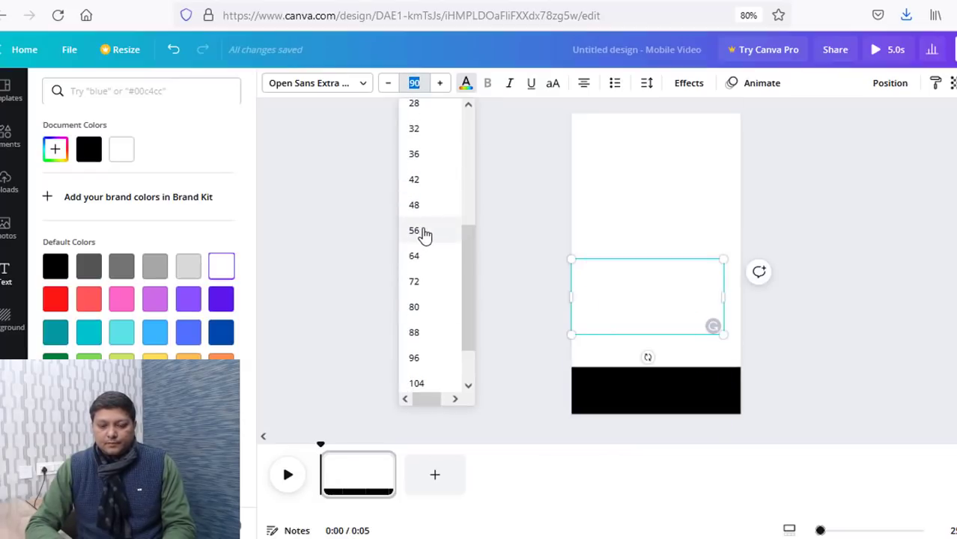
click(625, 309)
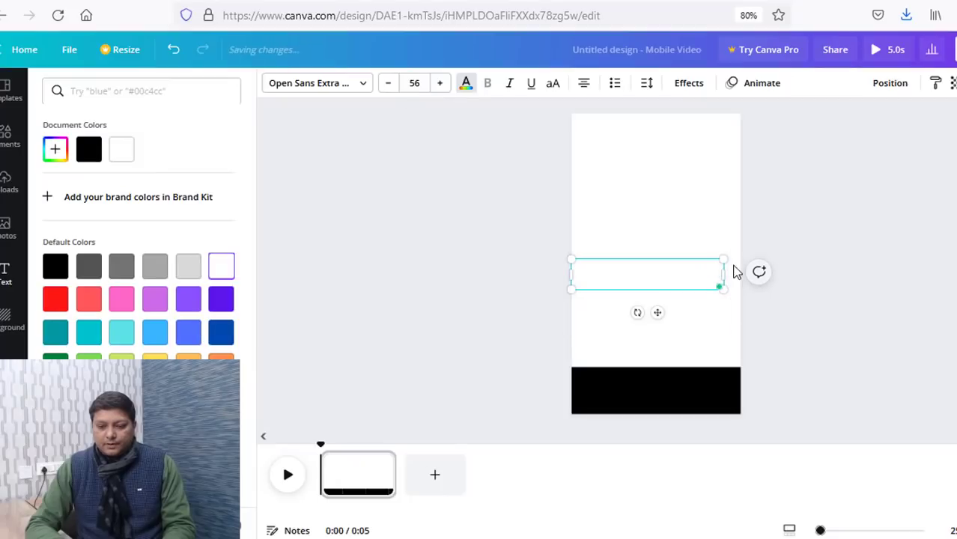
drag(637, 259, 641, 372)
key(BackSpace)
text(Sh)
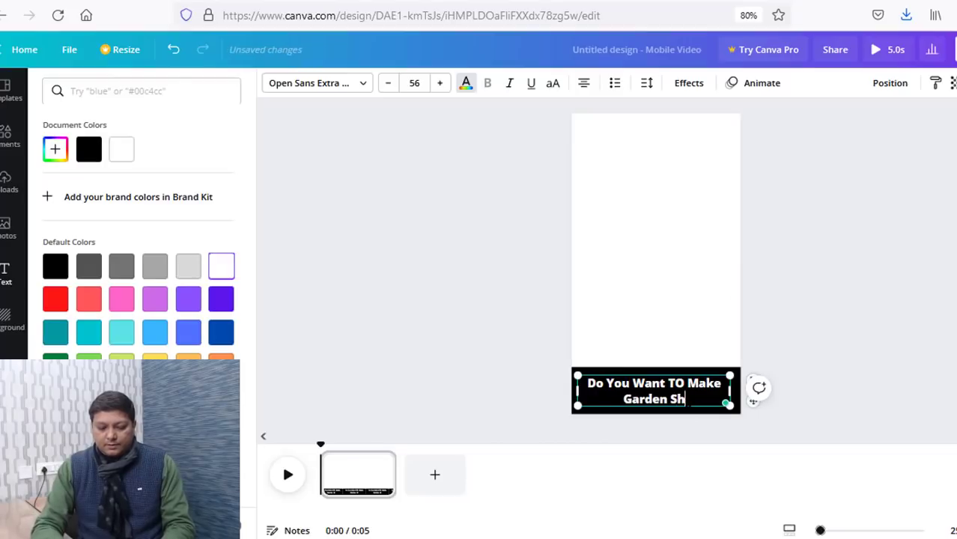
text(ed LIke This)
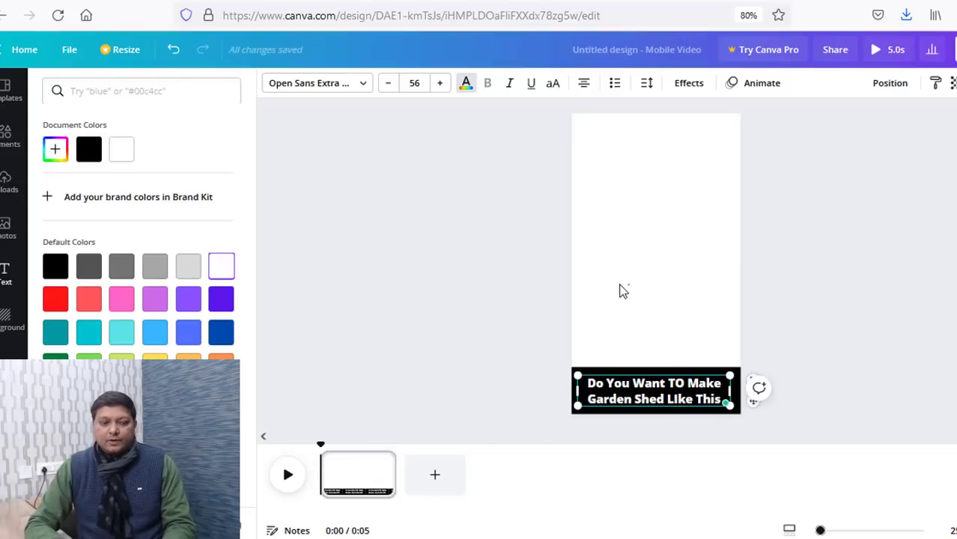
Place the uploaded summerhouse photo on the page and enlarge it to about 1,613 × 1,619 to fill the area above the black band.
click(6, 273)
click(6, 182)
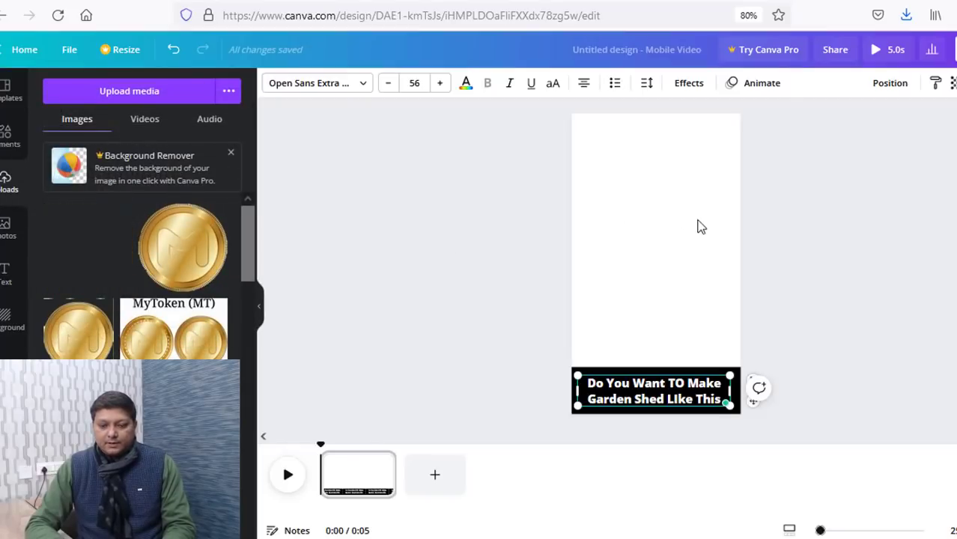
drag(662, 215, 626, 235)
drag(686, 287, 739, 387)
drag(565, 158, 520, 100)
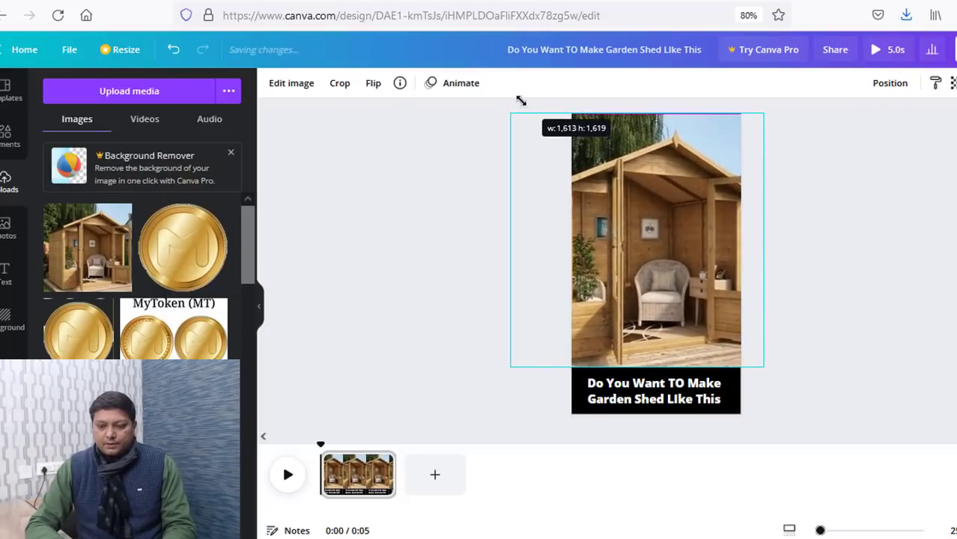
click(862, 281)
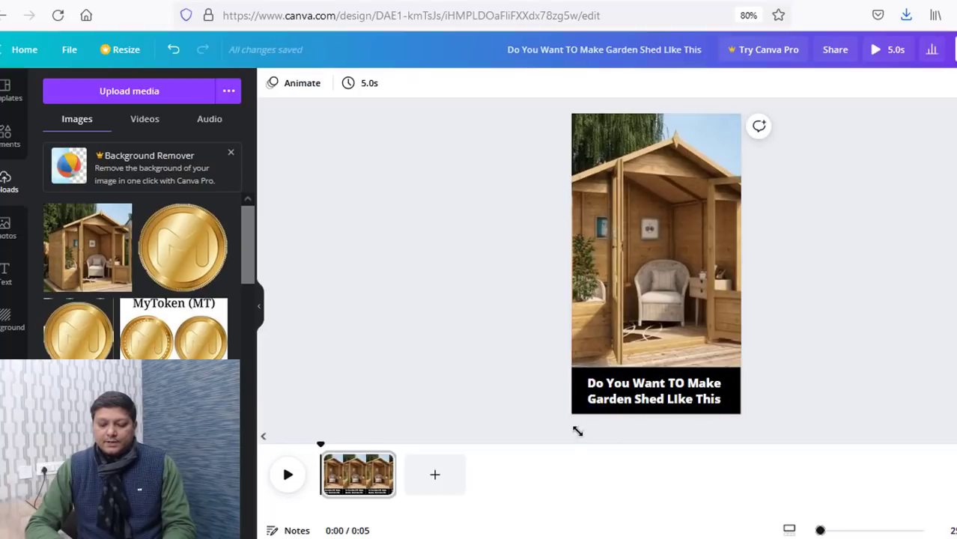
Add a second page and place the uploaded 9.5-second sketchpad drawing clip on it.
click(436, 477)
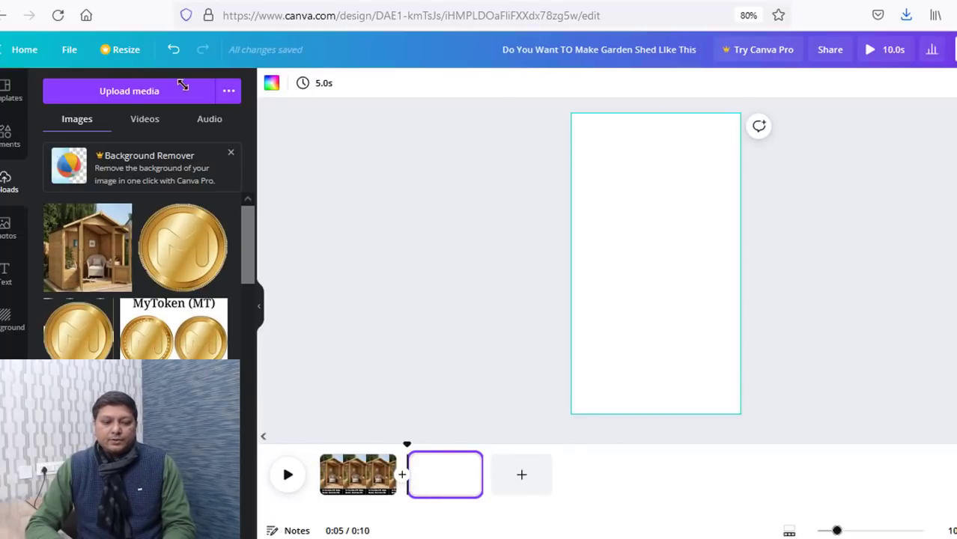
click(143, 119)
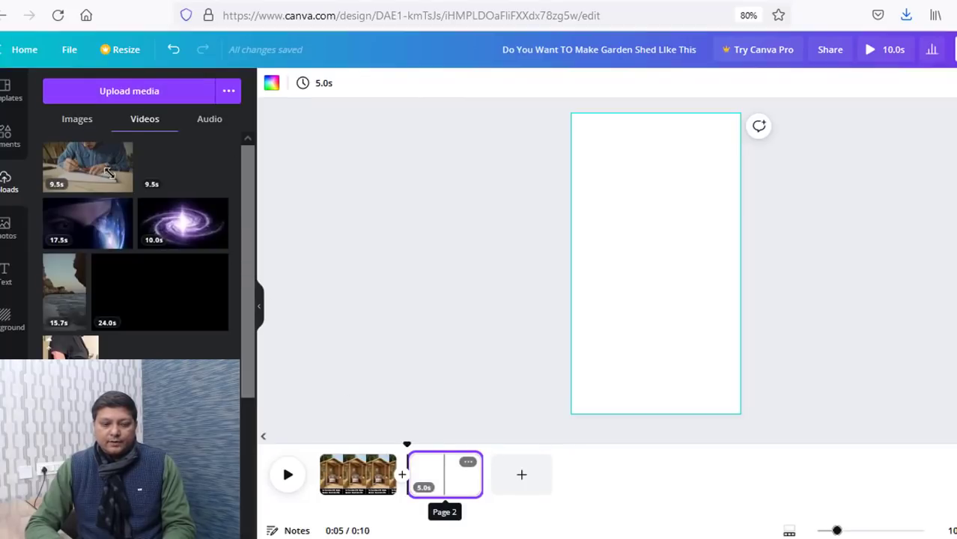
drag(130, 165, 648, 236)
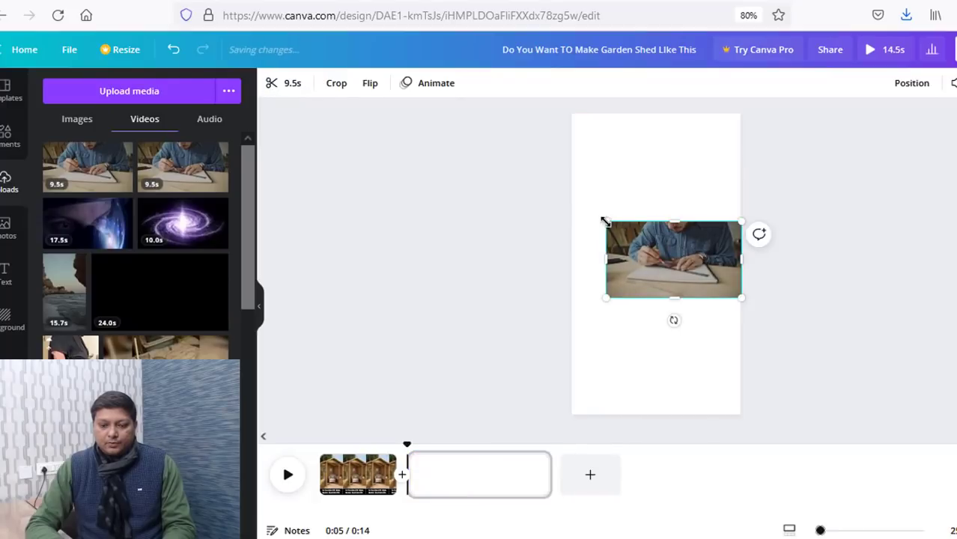
Enlarge and reposition the drawing clip so it spans the second page's full width from the top edge, leaving room below for a caption.
drag(525, 128, 513, 120)
drag(741, 297, 388, 416)
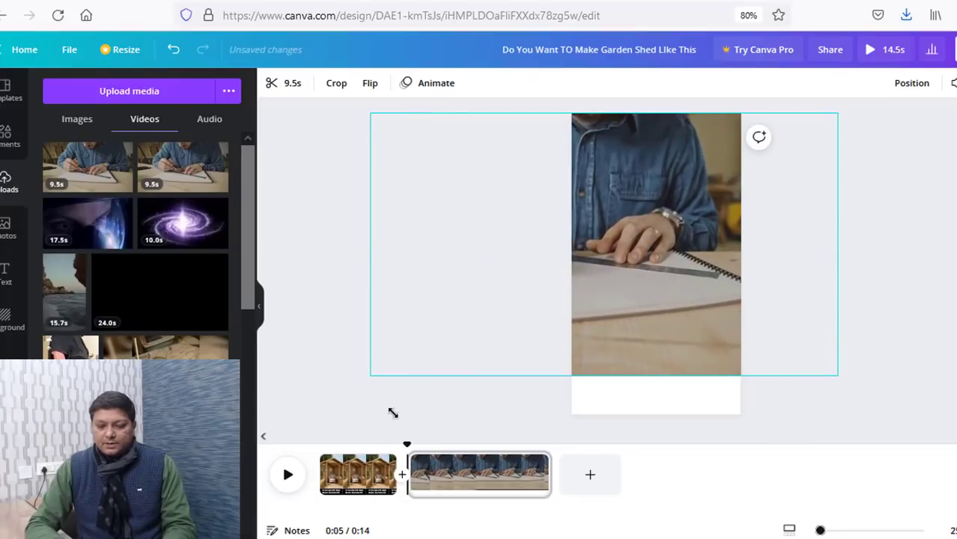
drag(804, 140, 861, 141)
drag(897, 113, 861, 141)
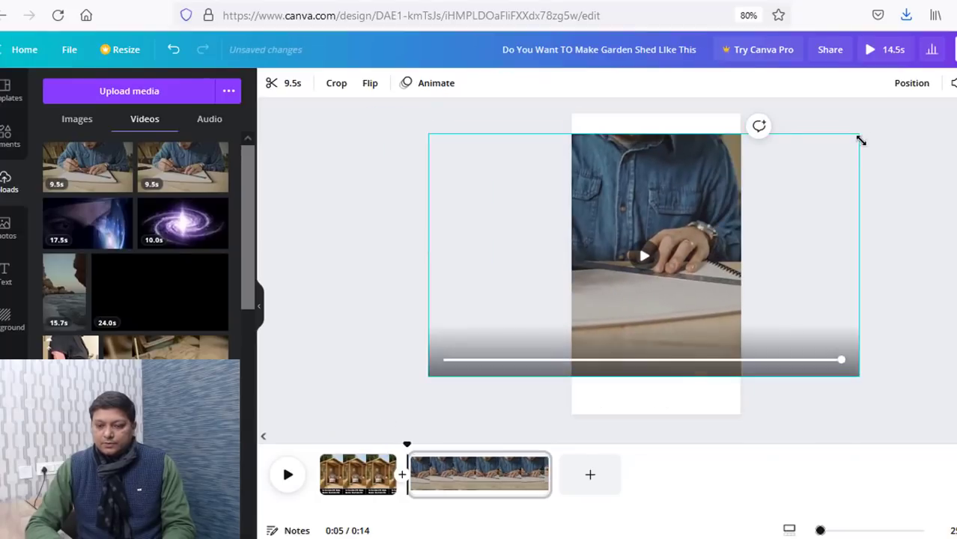
drag(427, 376, 453, 368)
drag(610, 229, 638, 208)
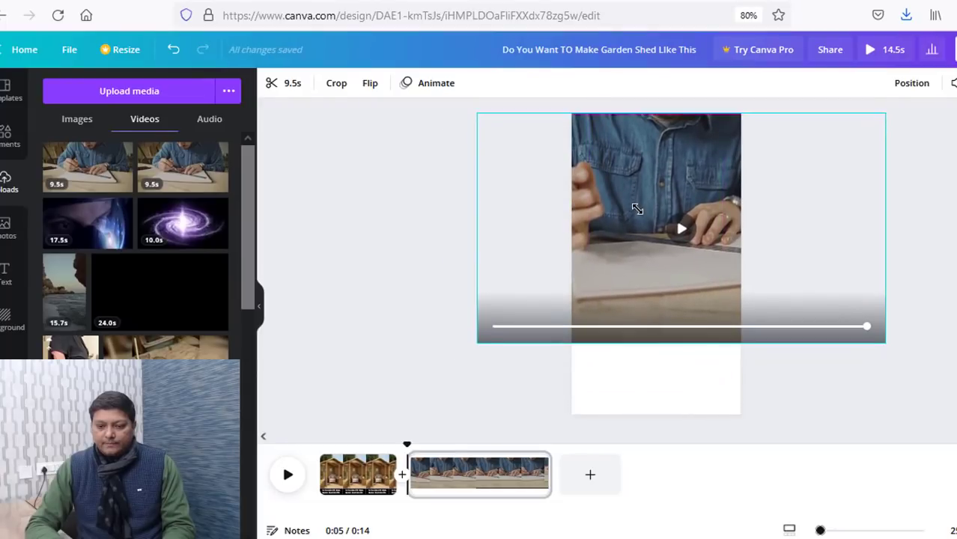
click(508, 389)
Copy the black band with its caption from the first page and paste it onto the second page.
click(369, 479)
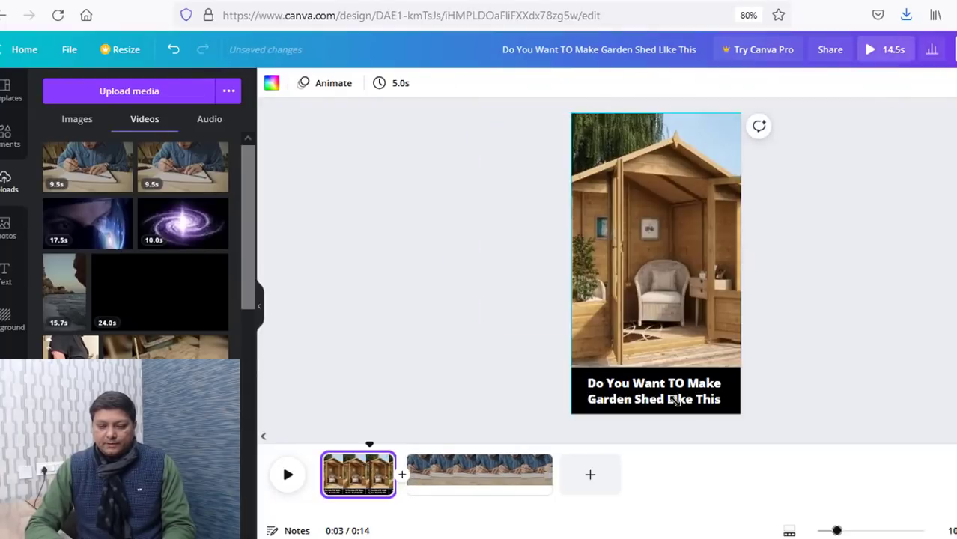
click(560, 386)
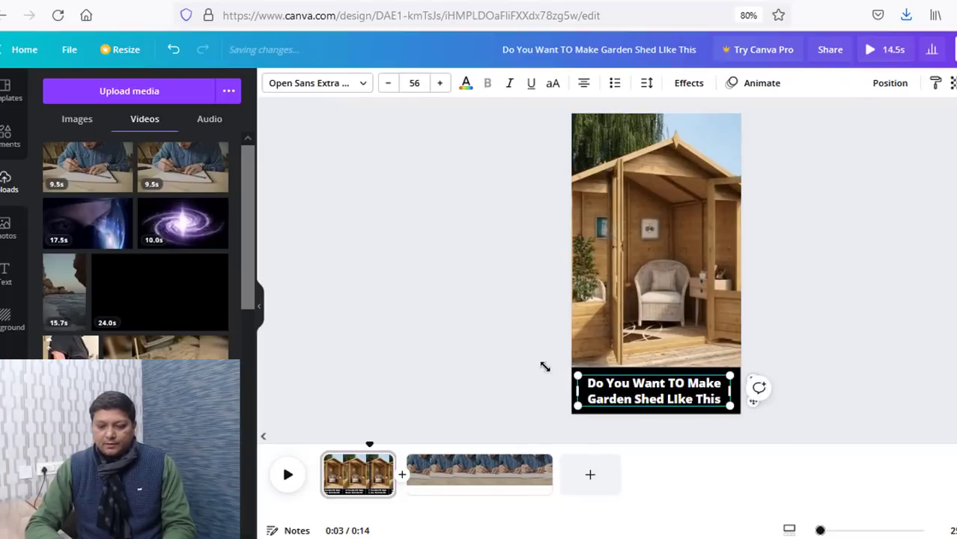
click(542, 389)
drag(621, 385, 665, 392)
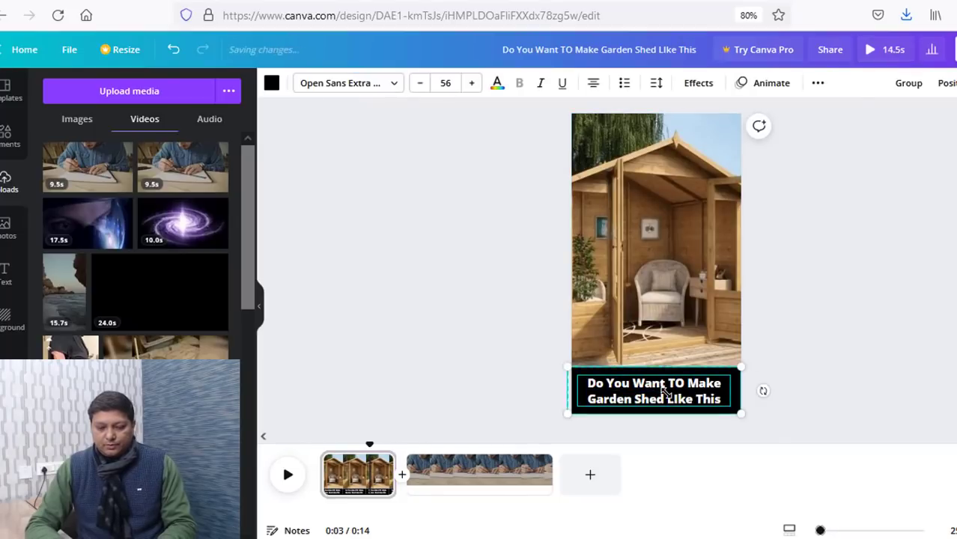
click(433, 477)
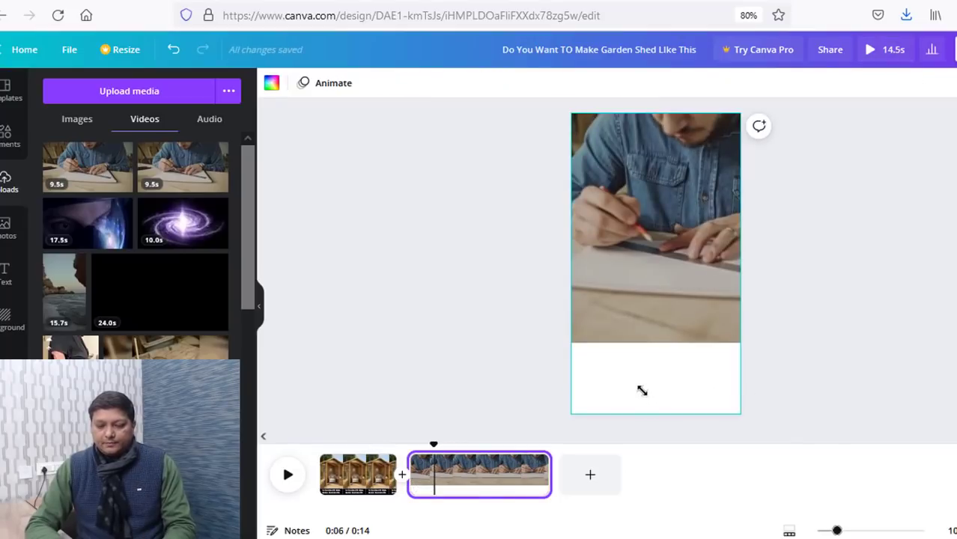
key(ctrl+v)
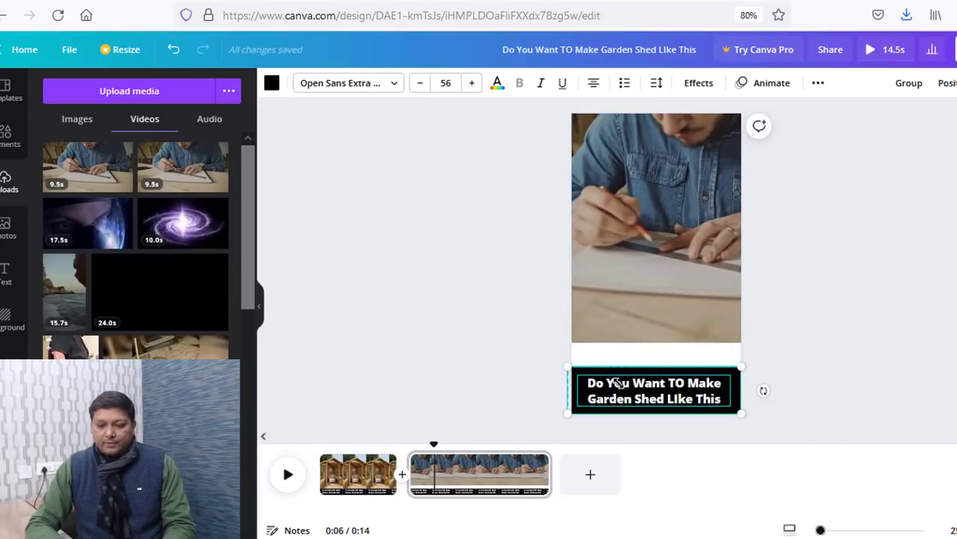
Replace the second page's caption with "DIY Follow The Link IN Comment n Description".
double_click(621, 384)
text(DI)
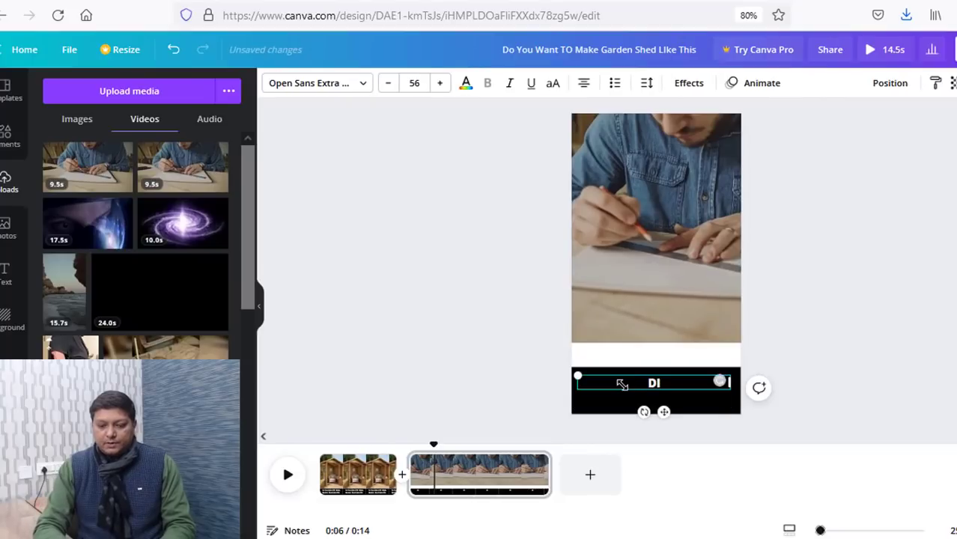
text(Y )
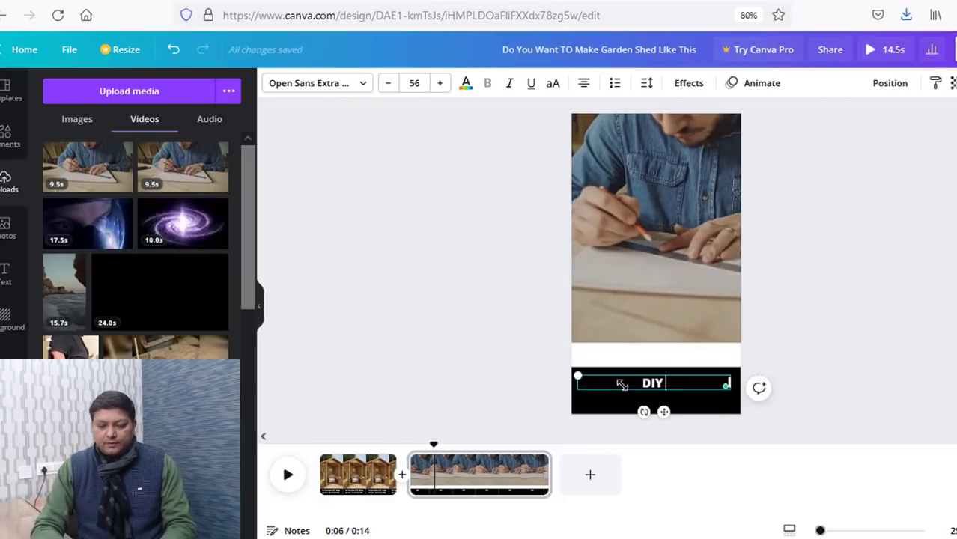
text(Follow Th)
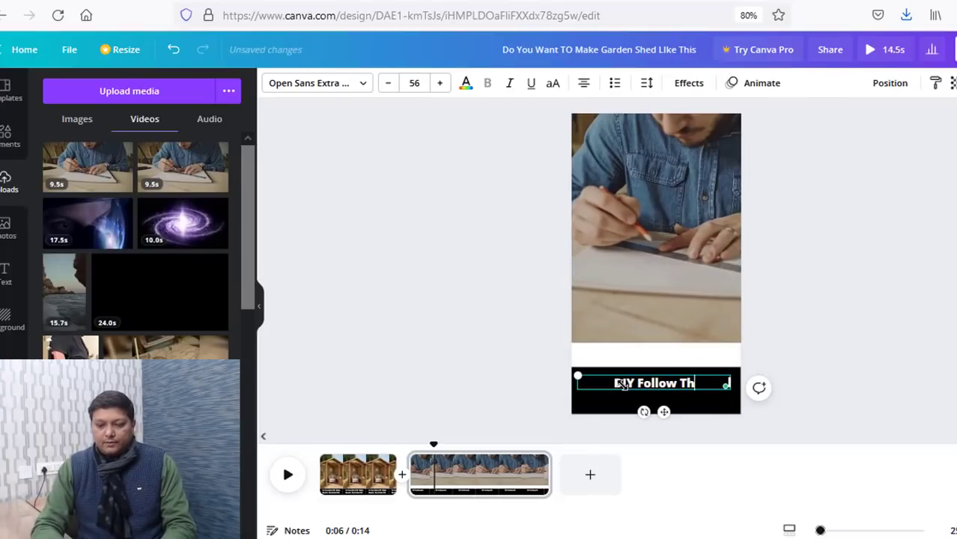
text(e Link I)
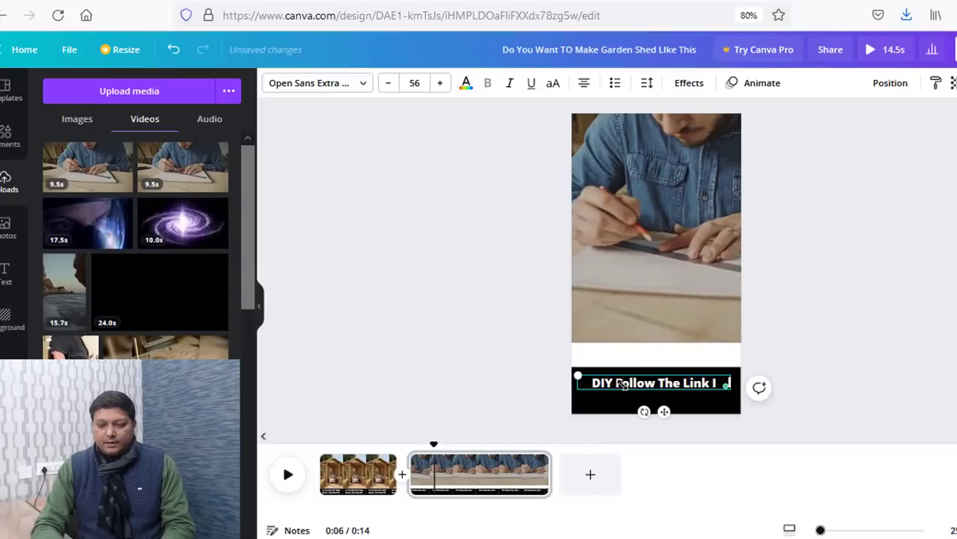
text(N Comment)
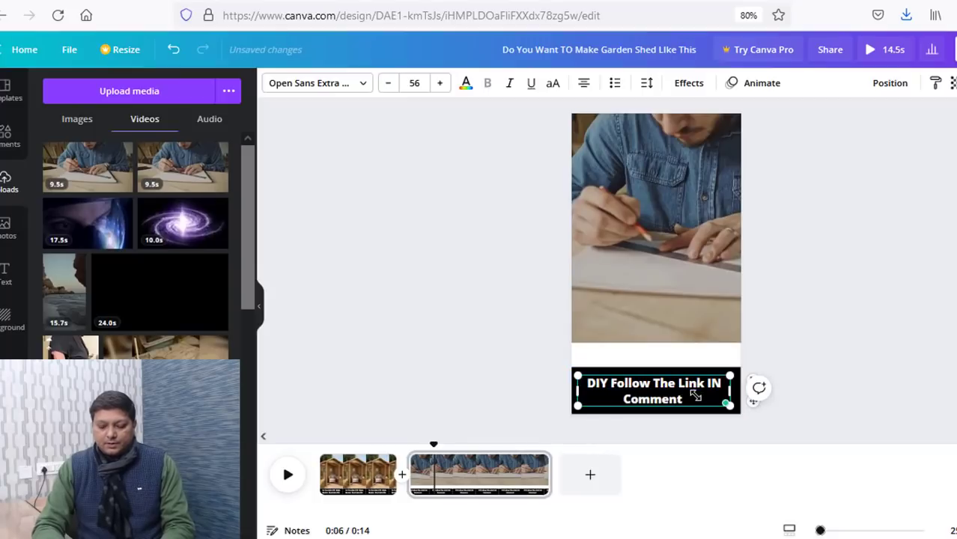
text(  n De)
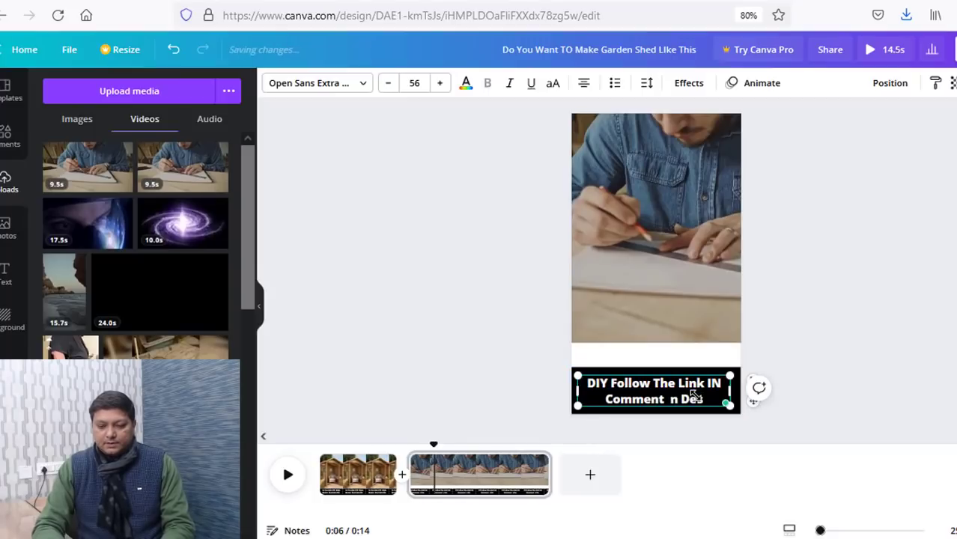
text(scipt)
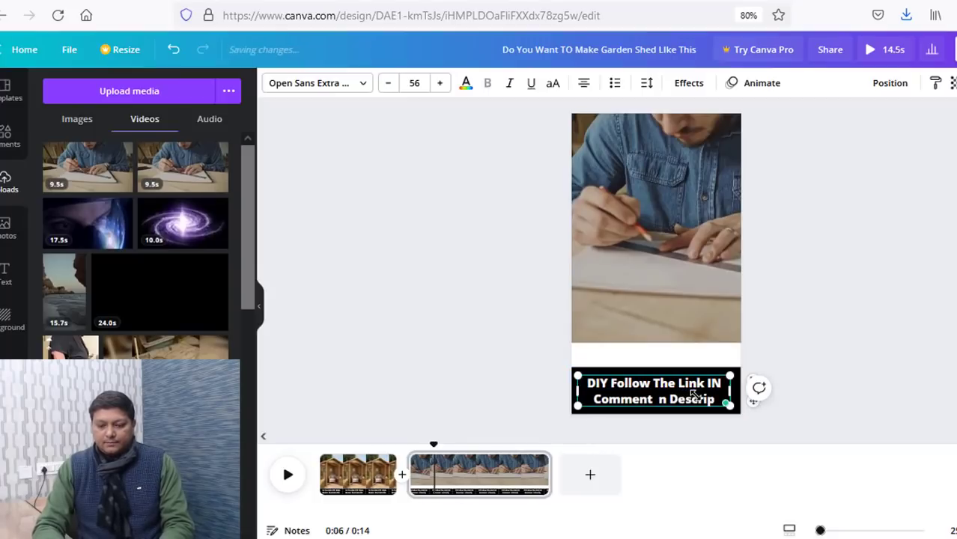
key(BackSpace)
text(tion)
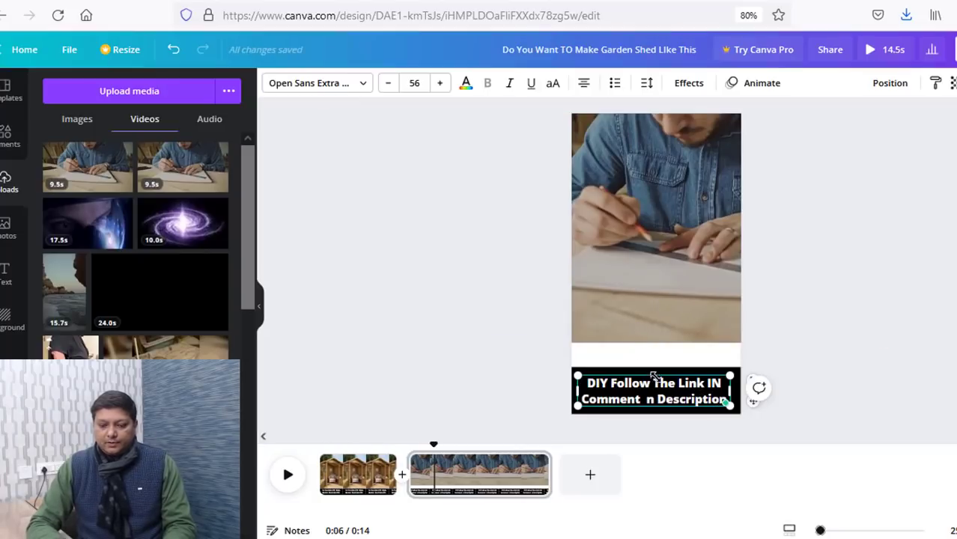
click(842, 331)
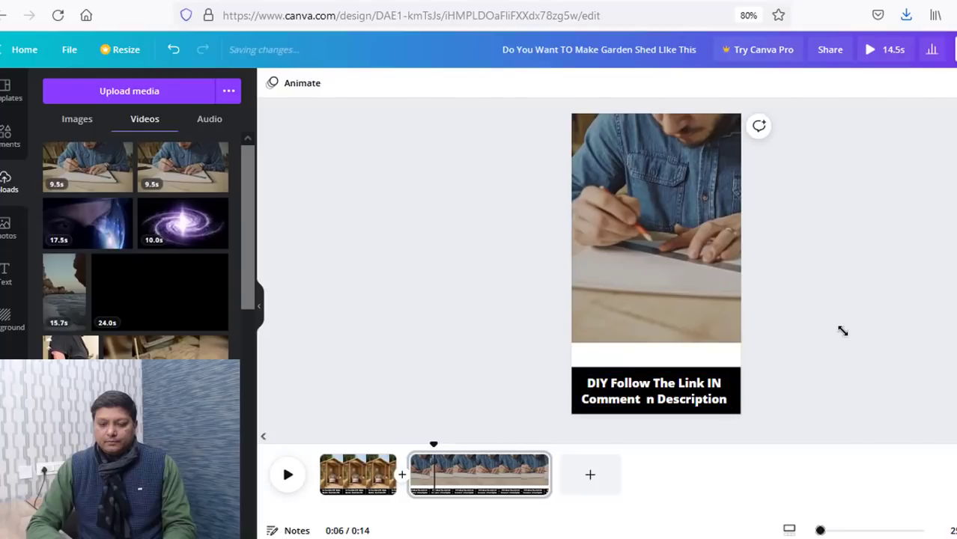
Change the second page's caption text from the standard palette to a custom golden-yellow color.
click(635, 395)
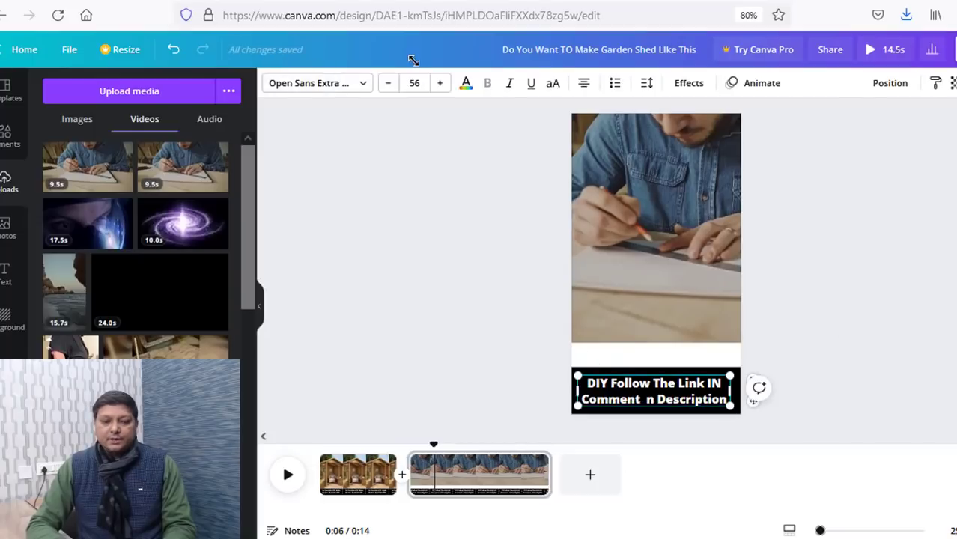
click(464, 82)
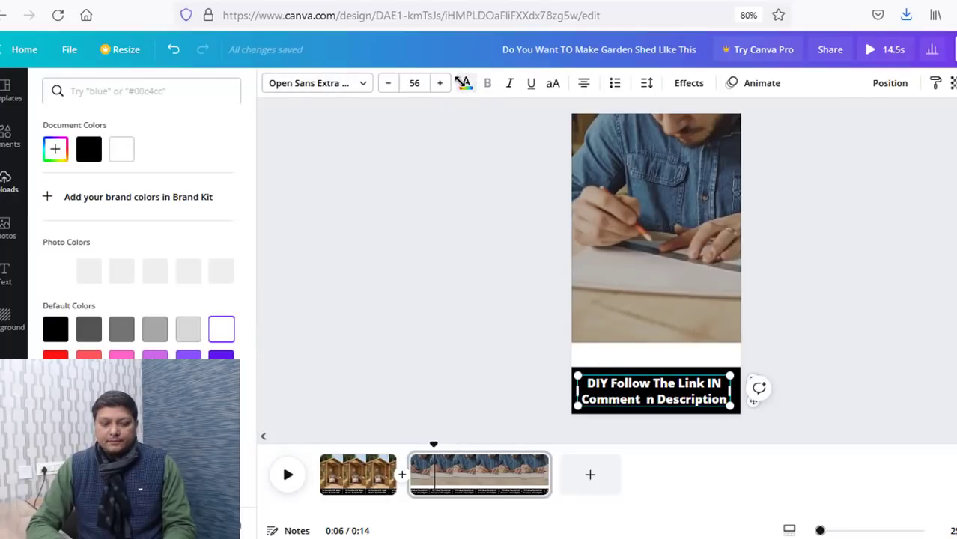
click(55, 150)
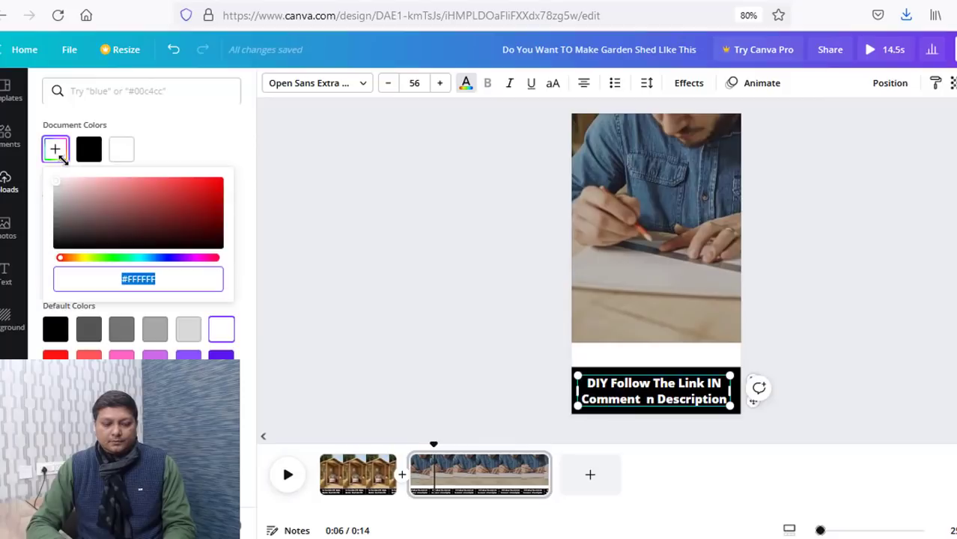
click(82, 258)
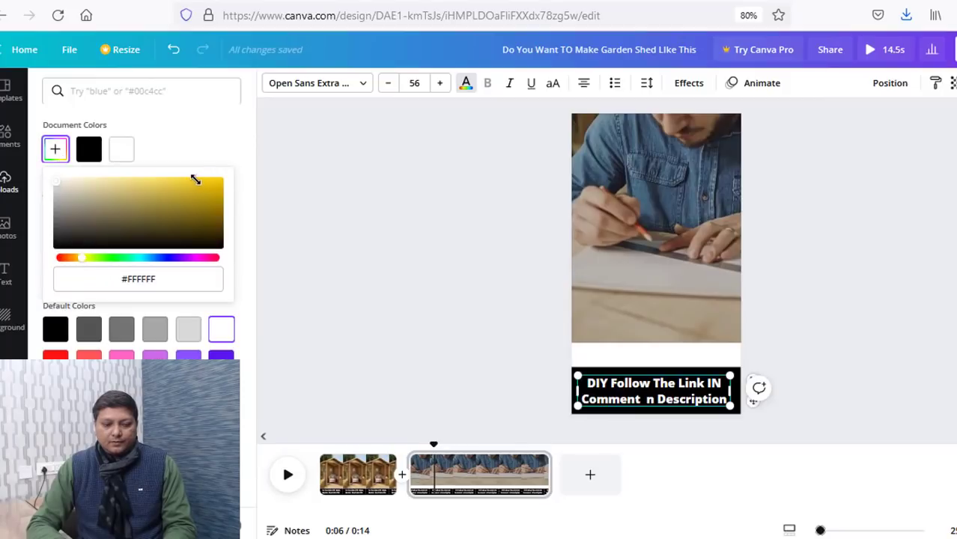
click(475, 304)
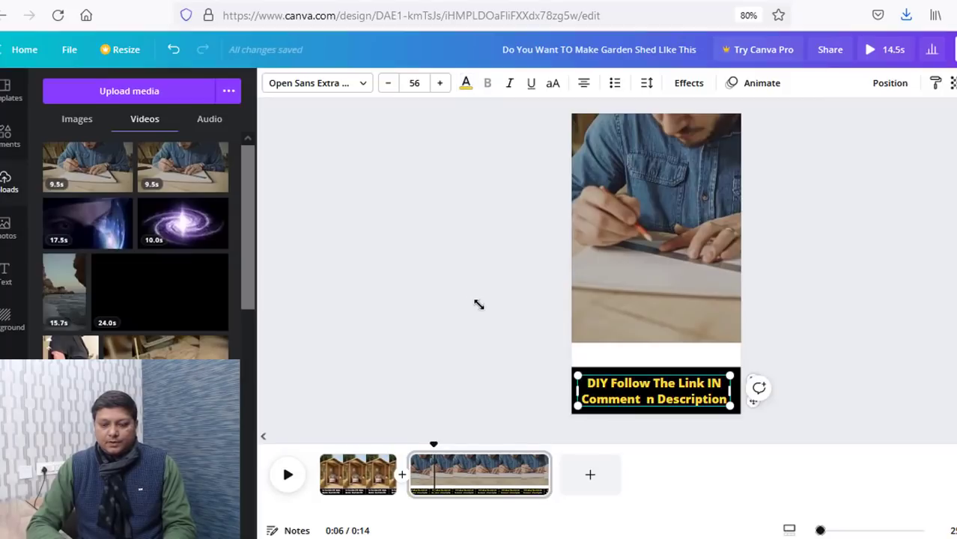
Extend the black band on the second page upward to meet the lower edge of the drawing clip.
click(663, 290)
click(635, 384)
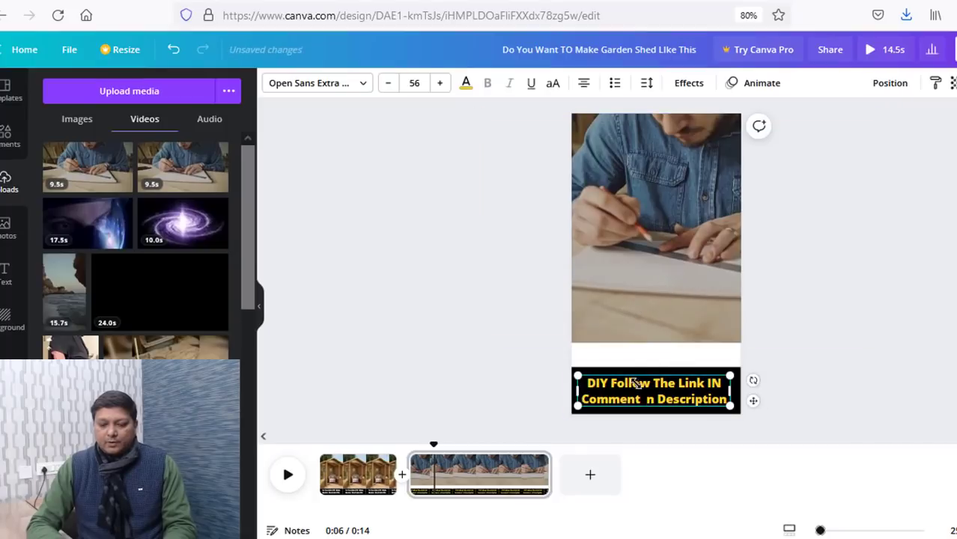
click(651, 366)
drag(653, 366, 643, 340)
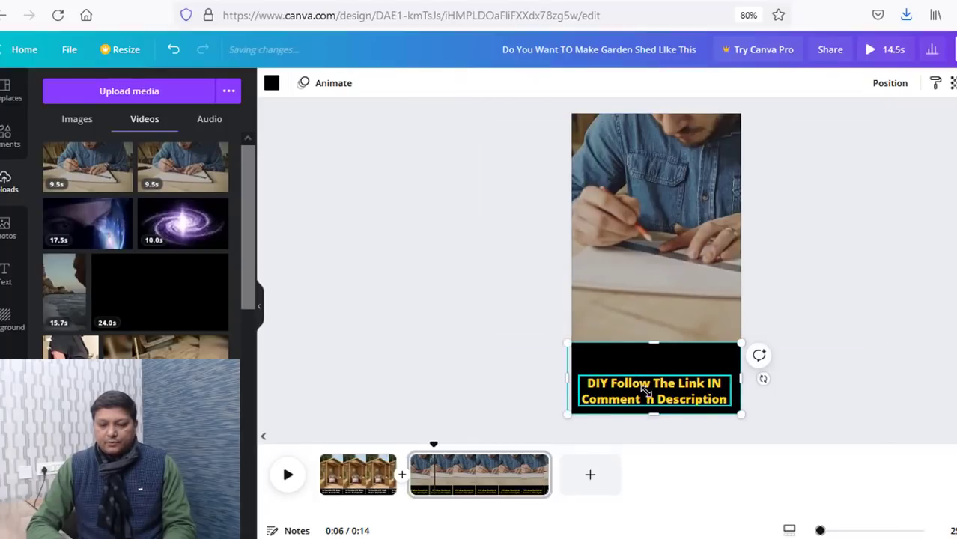
Set the yellow caption's font size to 64 and move it up so all its lines fit inside the black band.
click(646, 387)
click(415, 83)
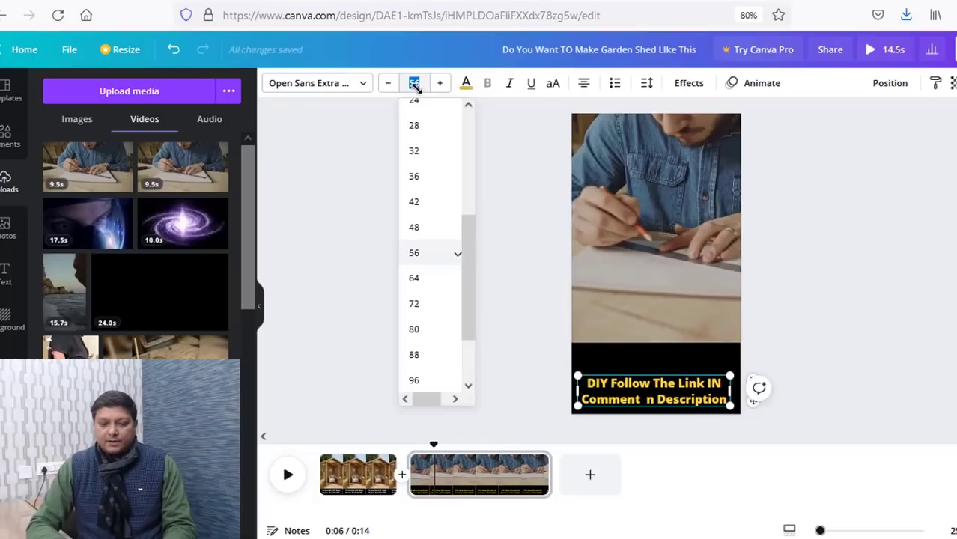
click(415, 278)
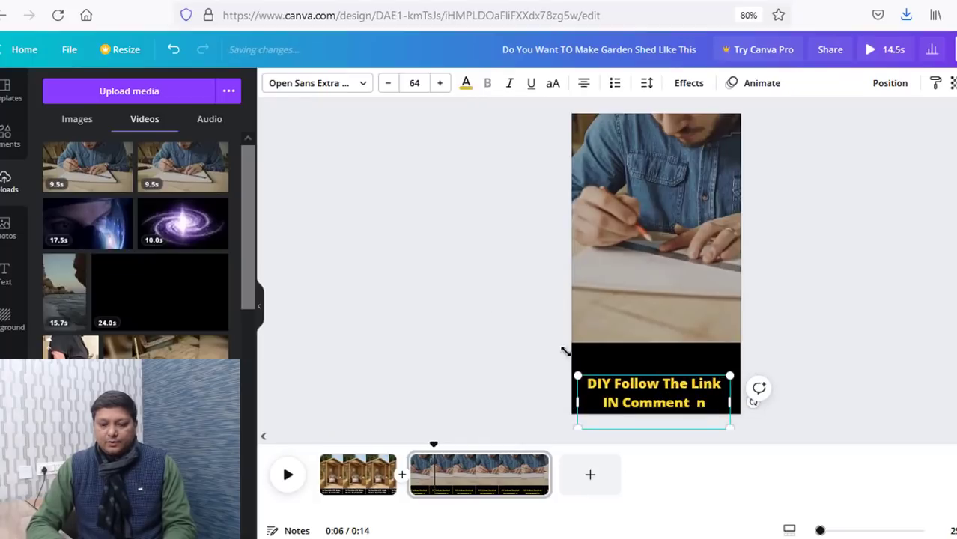
drag(649, 385, 649, 366)
click(825, 347)
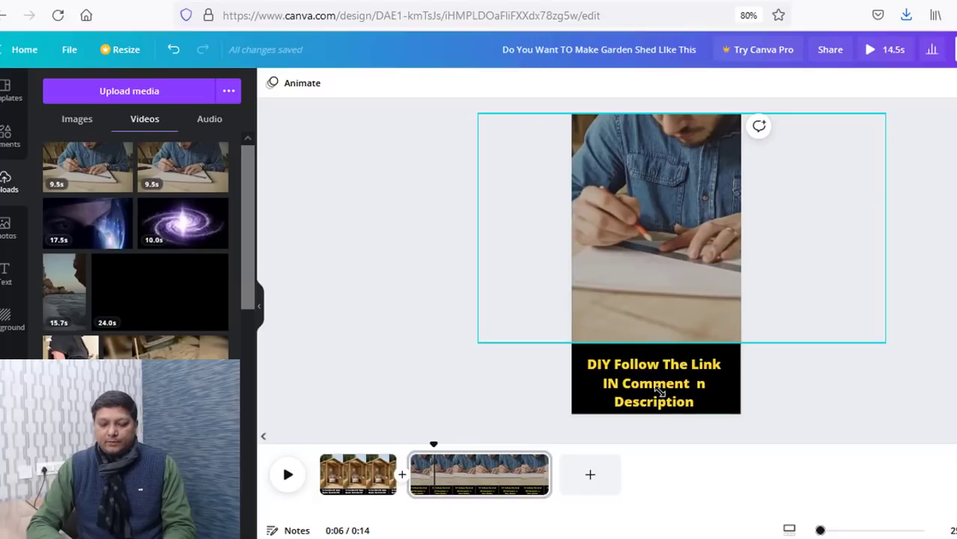
Add a blank third page, and copy a screenshot of the six-shed picture grid from the myshedplans.com page.
click(589, 477)
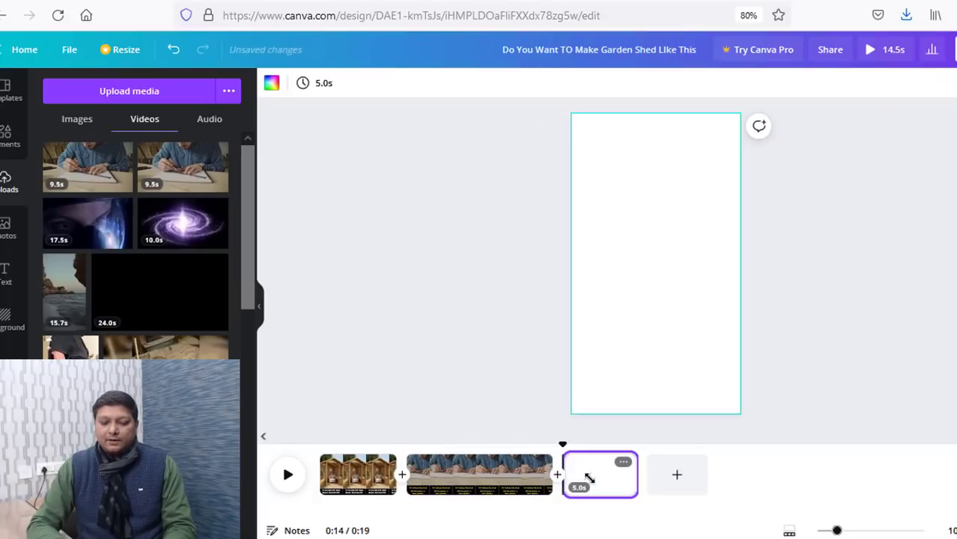
key(ctrl+Tab)
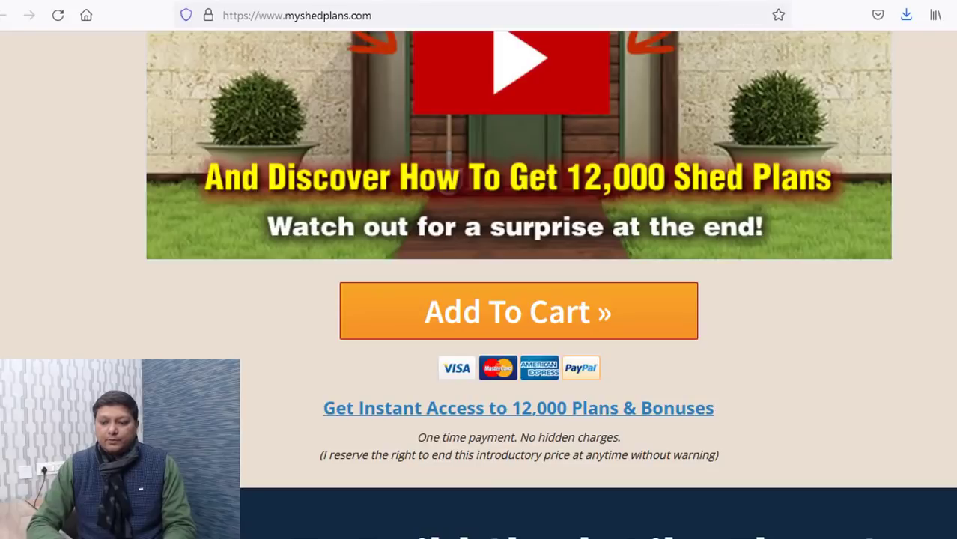
scroll(479, 284, down, 8)
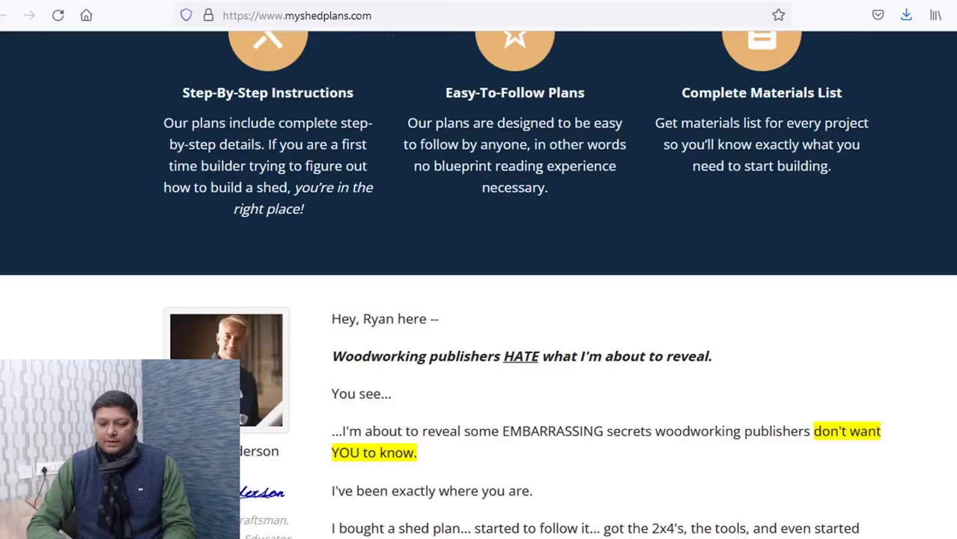
scroll(479, 285, up, 6)
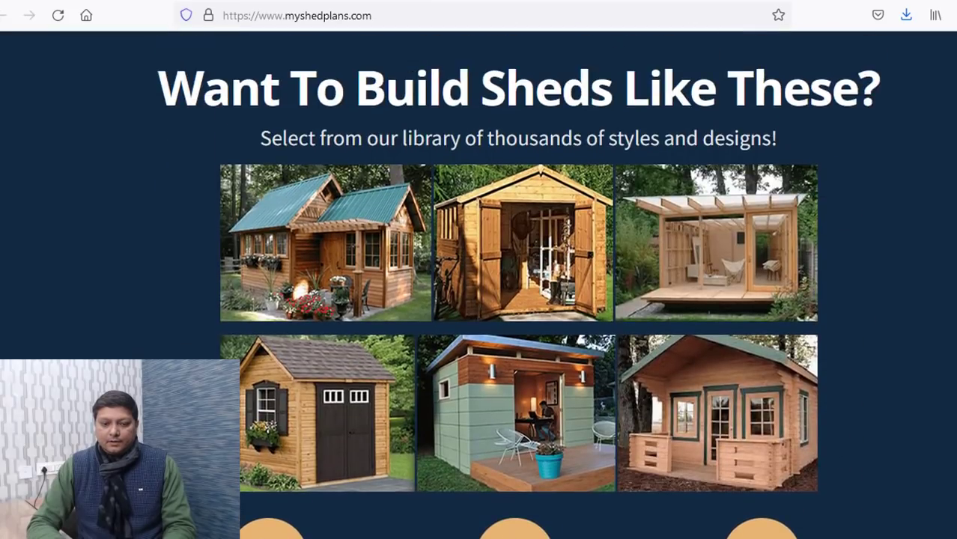
scroll(907, 204, down, 1)
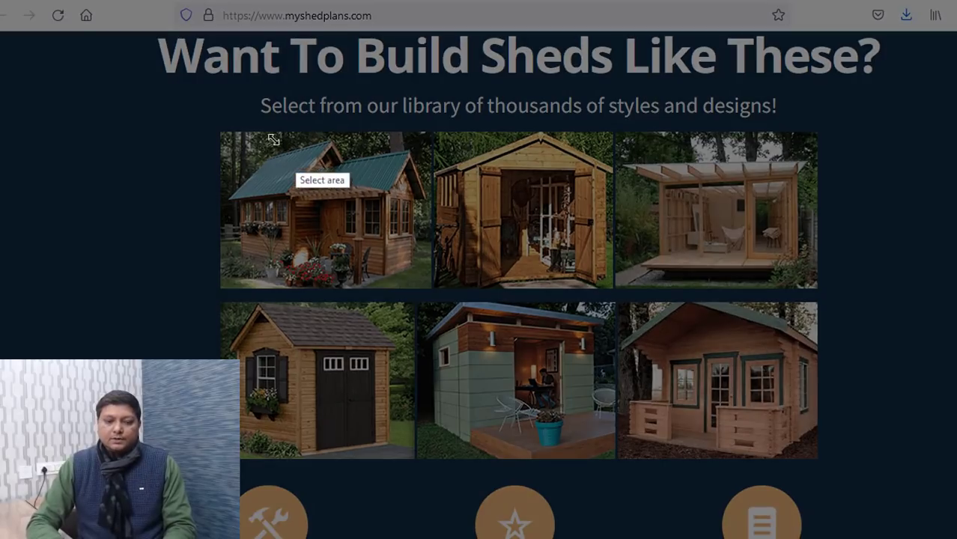
mouse_move(223, 132)
mouse_down()
mouse_move(404, 232)
mouse_move(706, 433)
mouse_move(814, 456)
mouse_up()
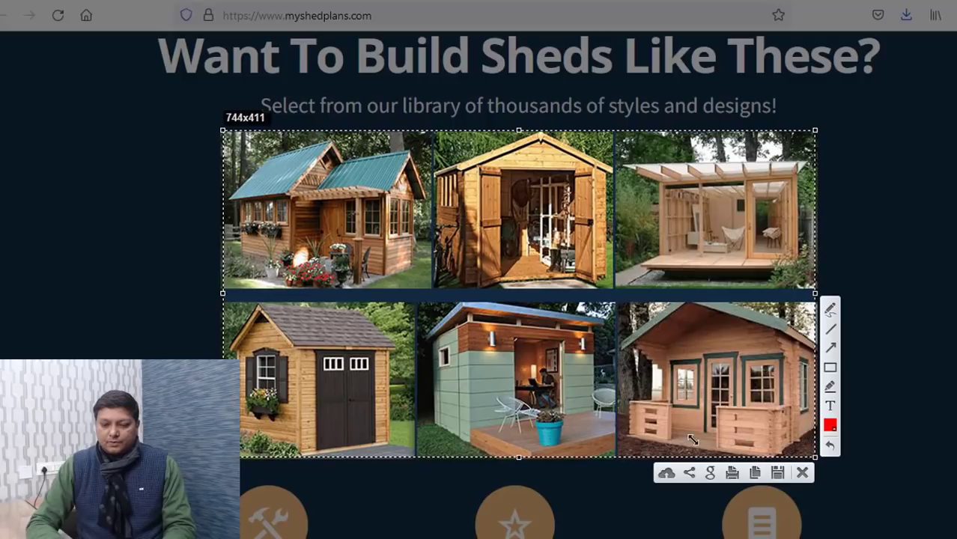
click(750, 472)
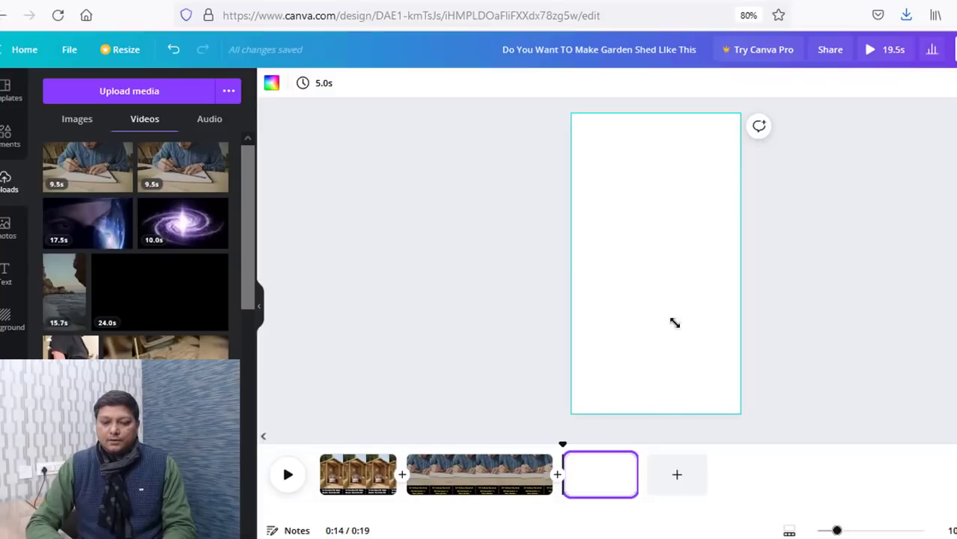
Paste the captured shed grid onto the third page in Canva and enlarge it to nearly the page's width near its upper edge.
key(ctrl+v)
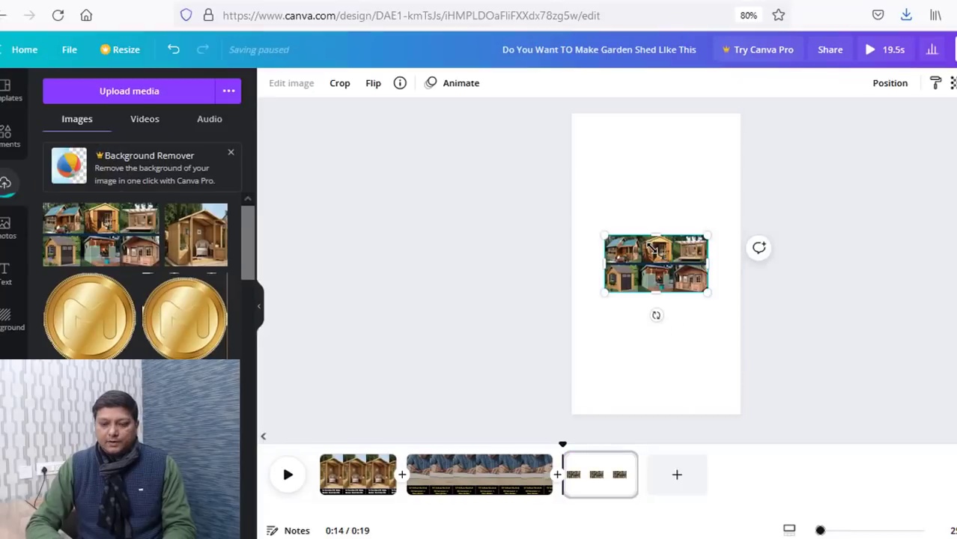
drag(593, 231, 573, 125)
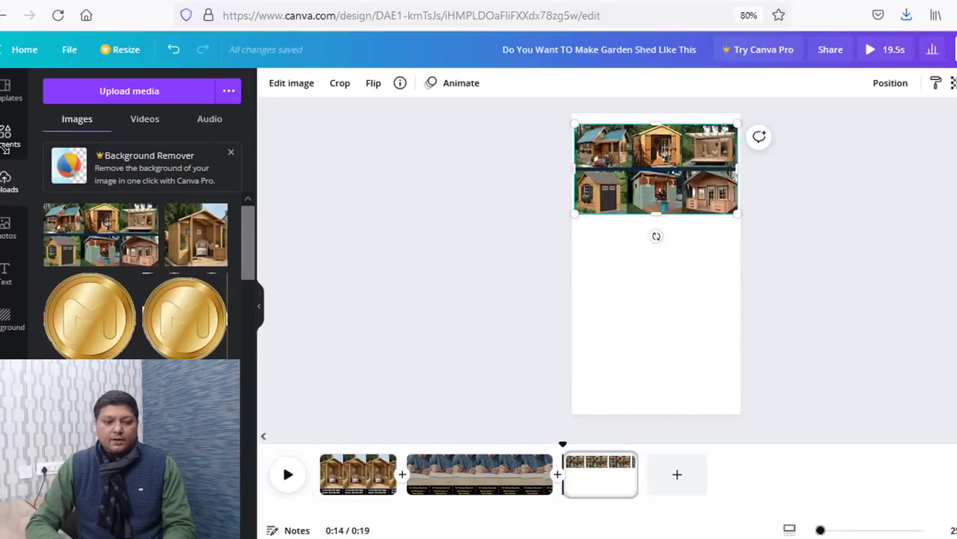
Search the elements for "arrow" and place the black hand-drawn down arrow, reduced in size, just below the shed grid.
click(9, 134)
click(107, 91)
text(arrow)
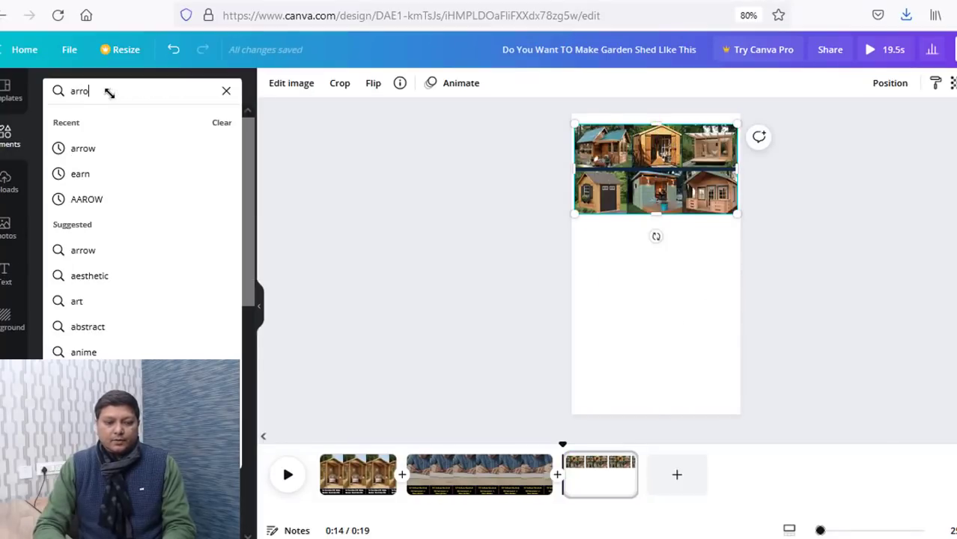
click(102, 149)
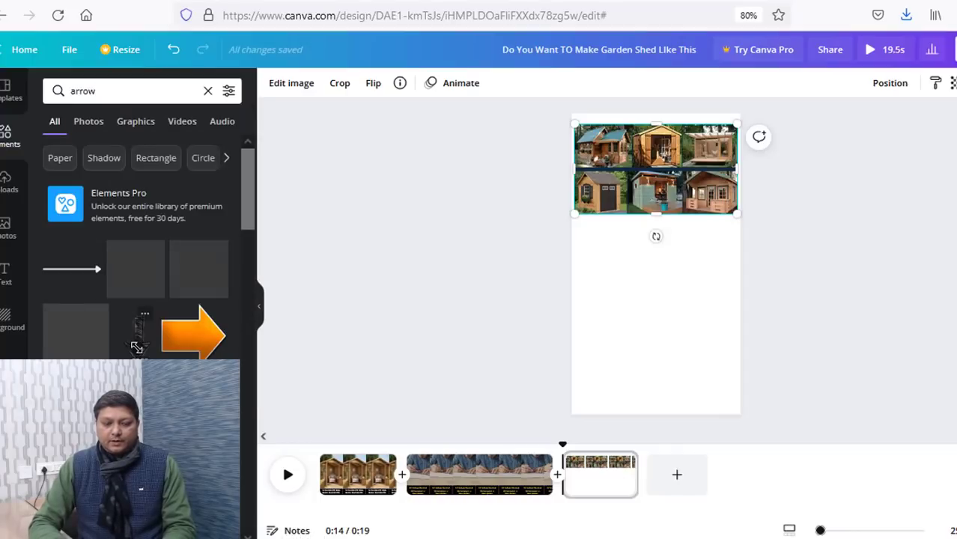
drag(583, 310, 707, 327)
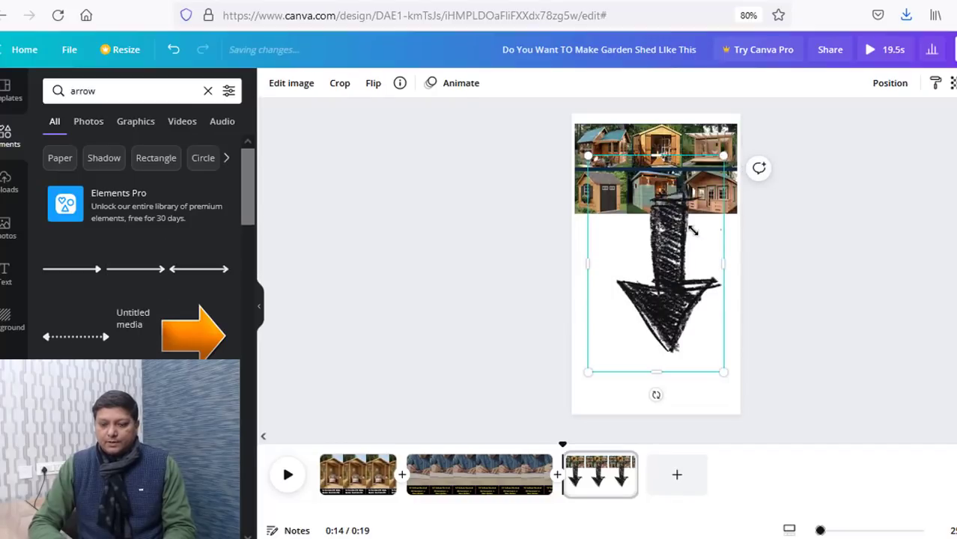
mouse_move(674, 263)
mouse_down()
mouse_move(671, 278)
mouse_move(675, 266)
mouse_move(661, 244)
mouse_move(650, 245)
mouse_up()
click(671, 368)
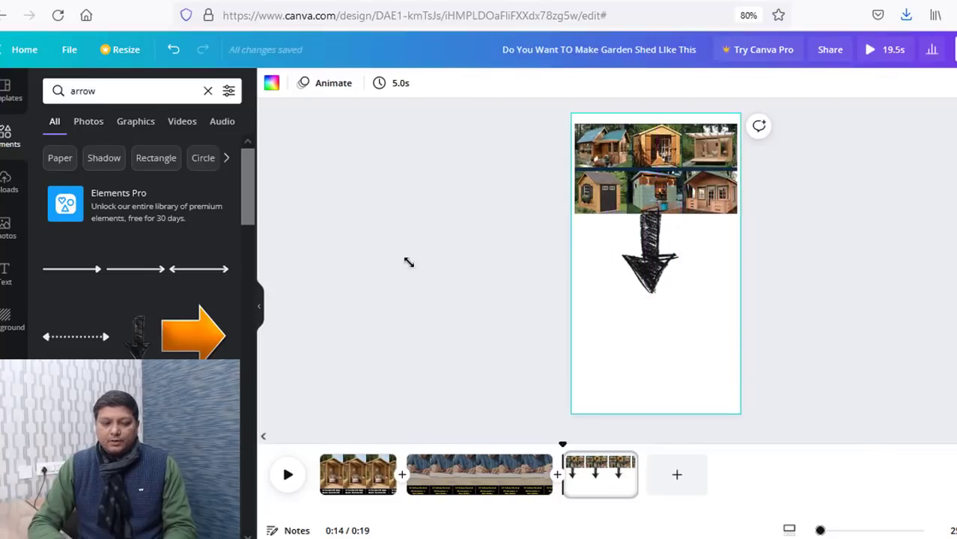
Copy the second page's black band and yellow caption onto the third page and change the text to "Get Link to Various Shed Plans in COmment".
click(455, 468)
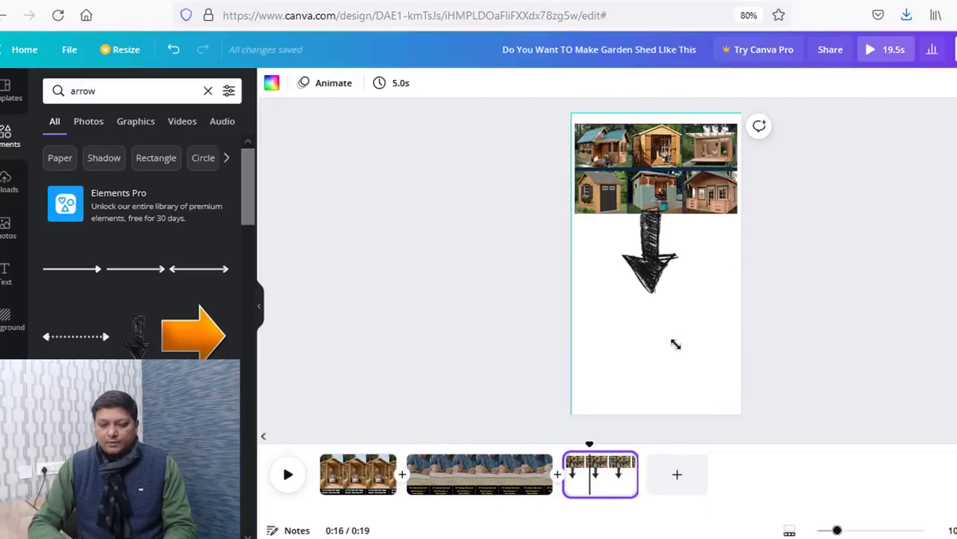
key(ctrl+v)
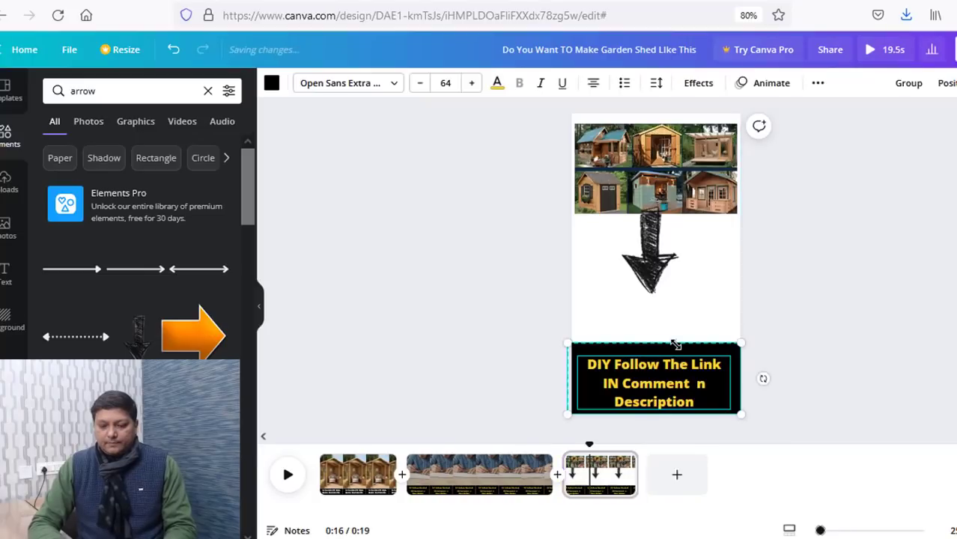
double_click(650, 381)
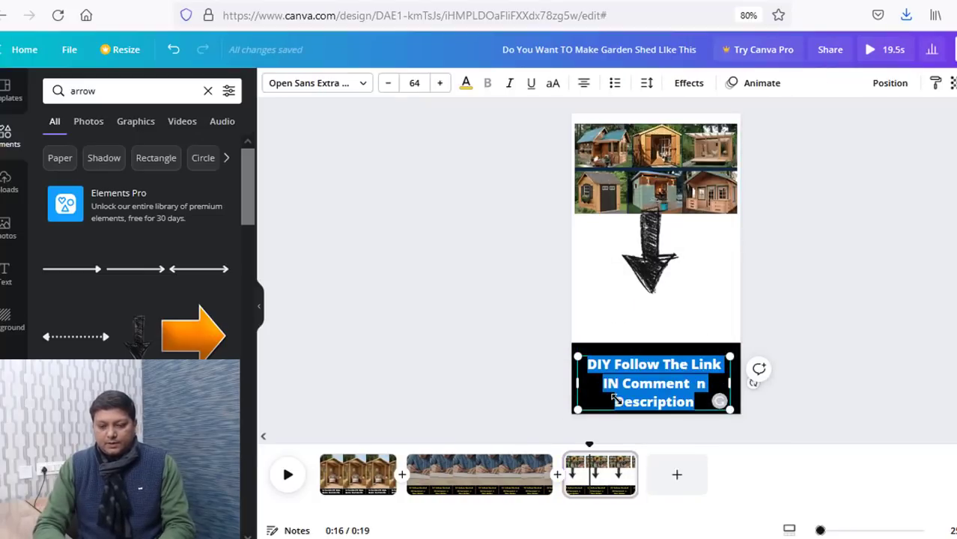
text(Get Link to Various Shedp)
key(BackSpace)
key(BackSpace)
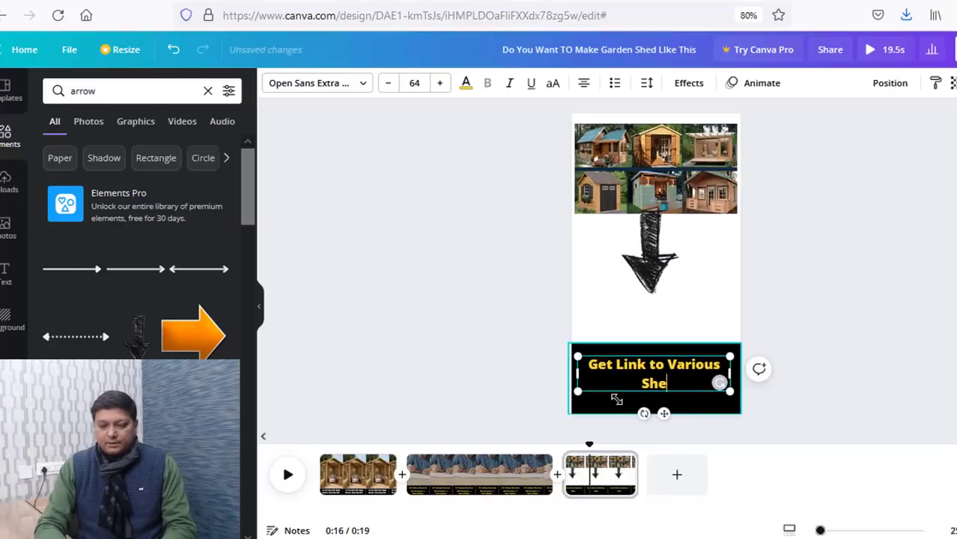
text(d Plans in)
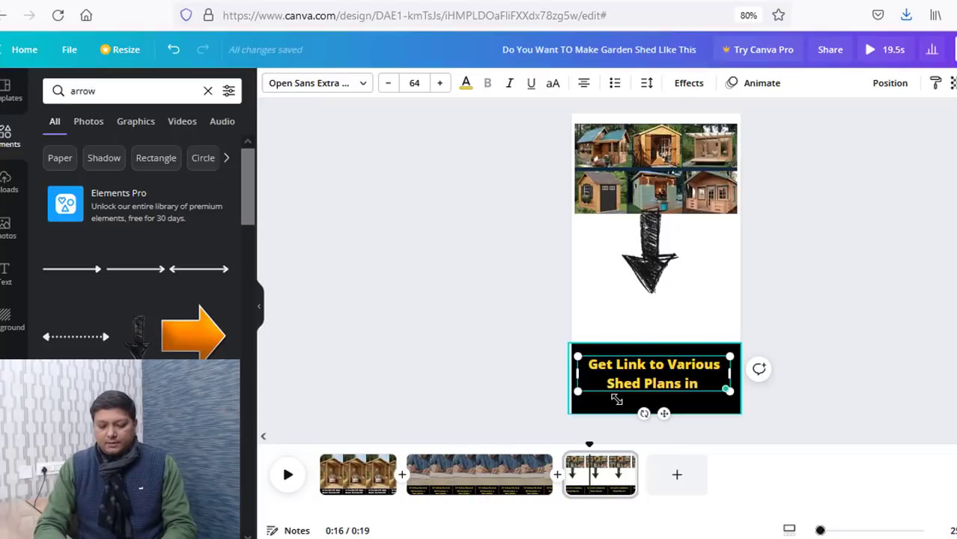
text( COmment)
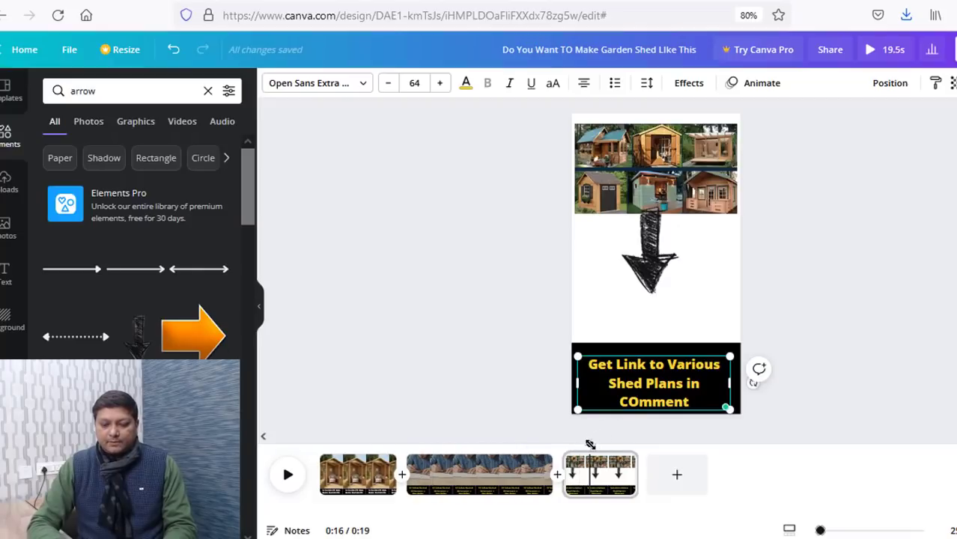
Add an existing audio track from the uploads beneath the video pages and preview the whole video.
click(322, 448)
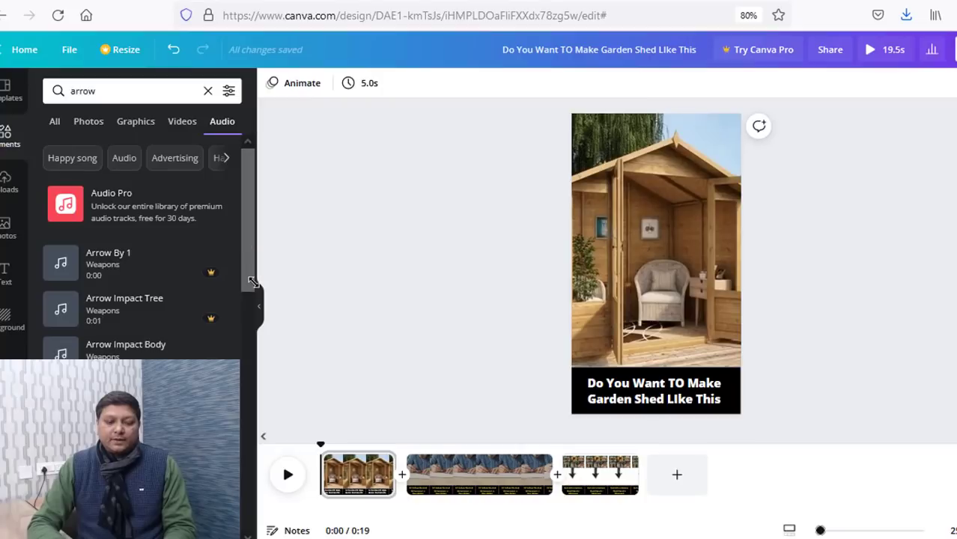
scroll(253, 281, down, 2)
drag(252, 283, 243, 372)
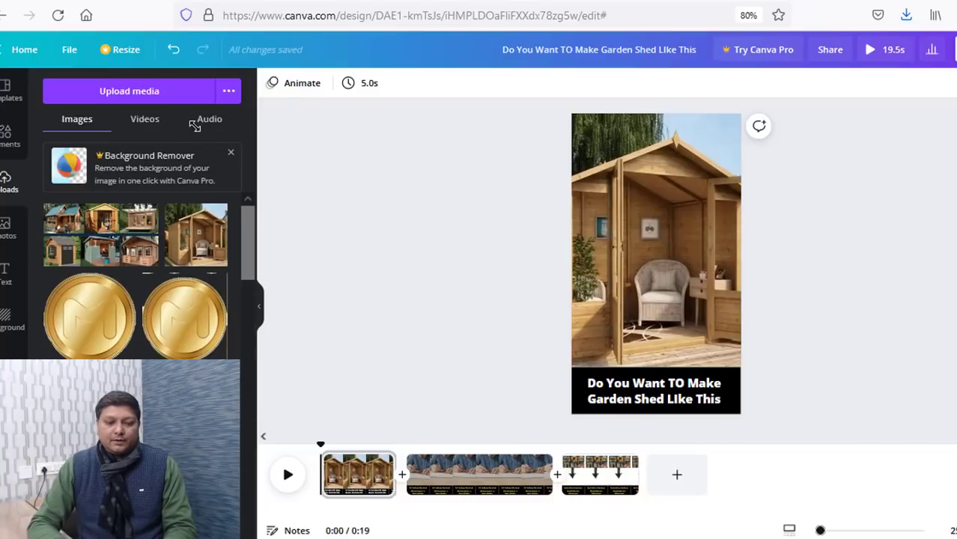
click(200, 120)
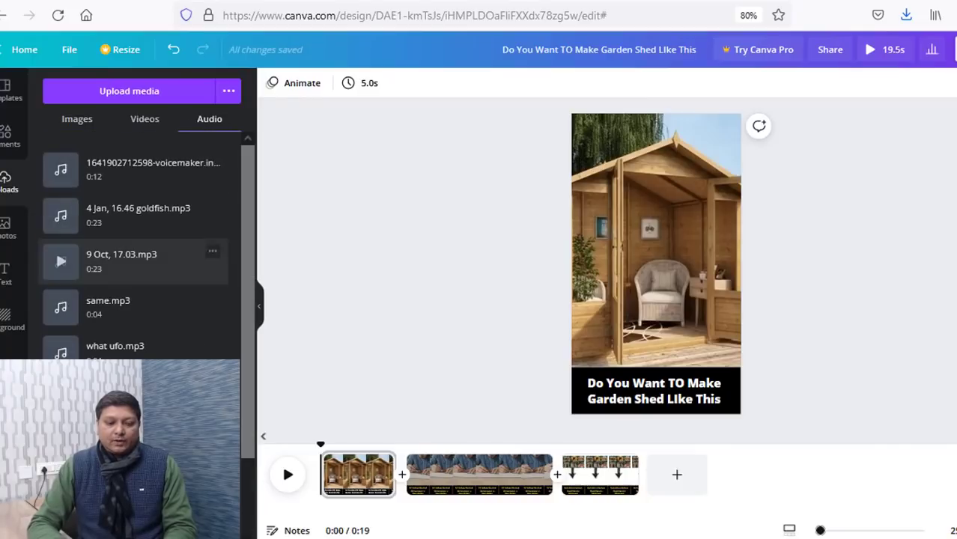
drag(413, 519, 428, 527)
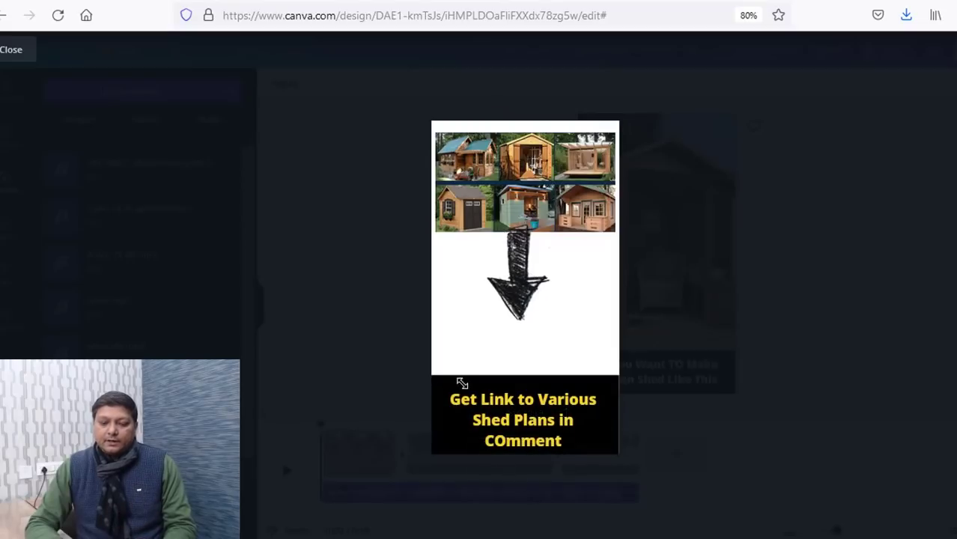
click(746, 438)
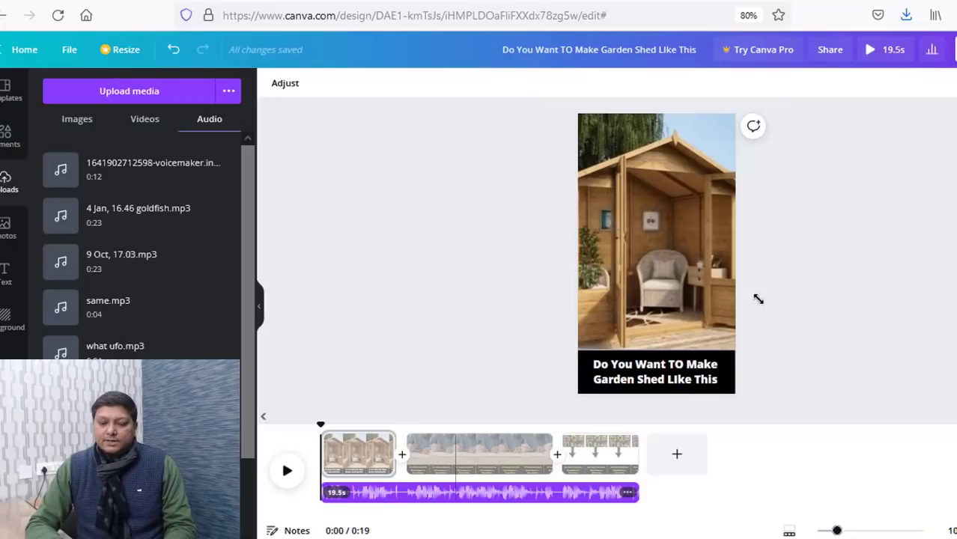
Search the web for "free voiceover website" in a new browser tab and look over the results.
key(ctrl+t)
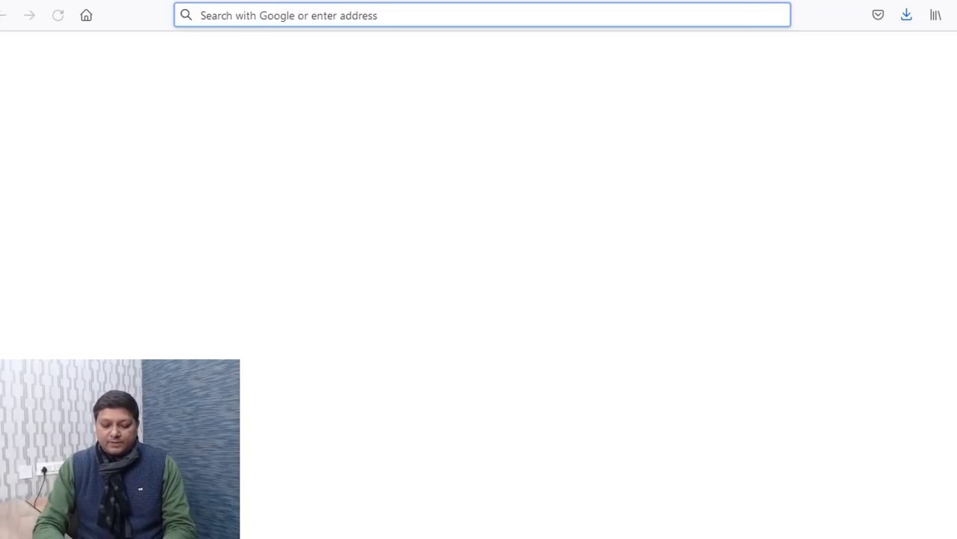
text(do)
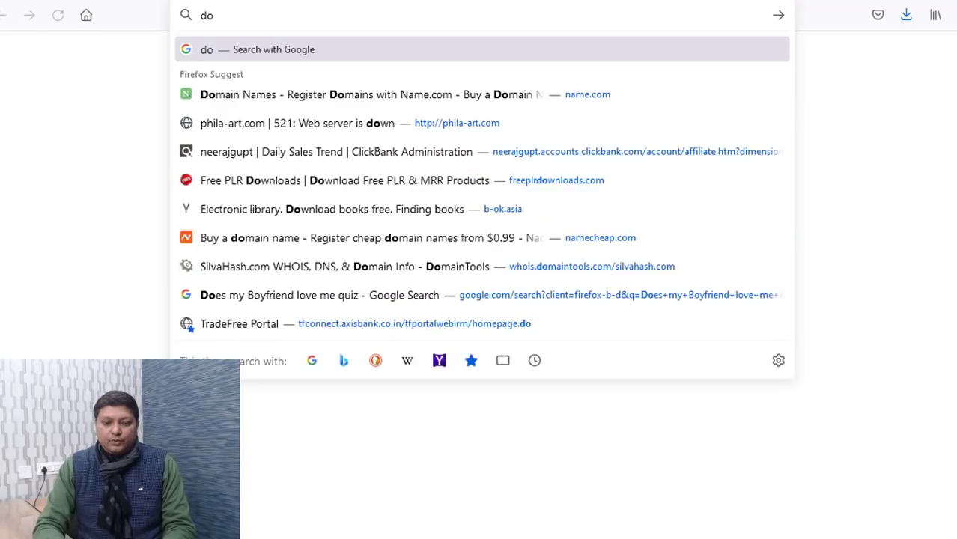
key(BackSpace)
key(BackSpace)
text(free voic)
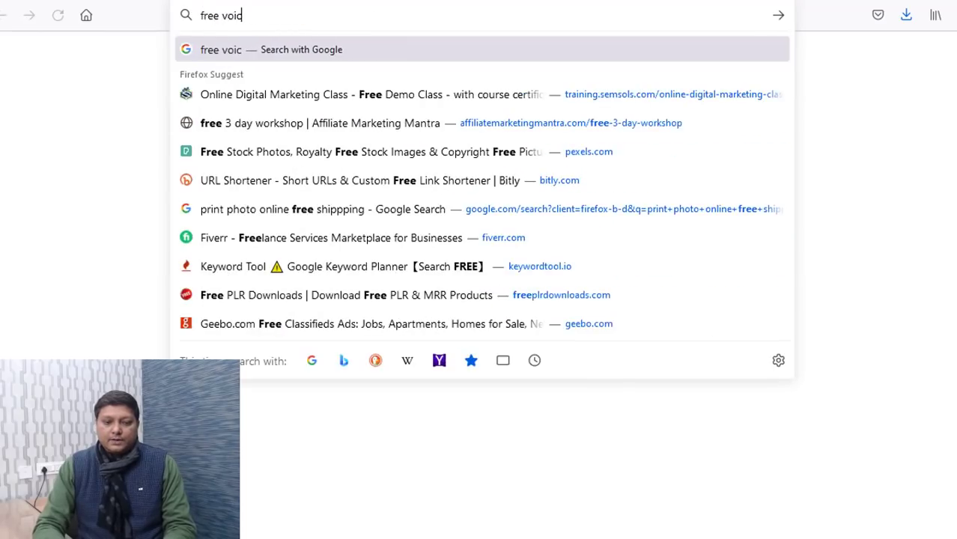
text(eover web)
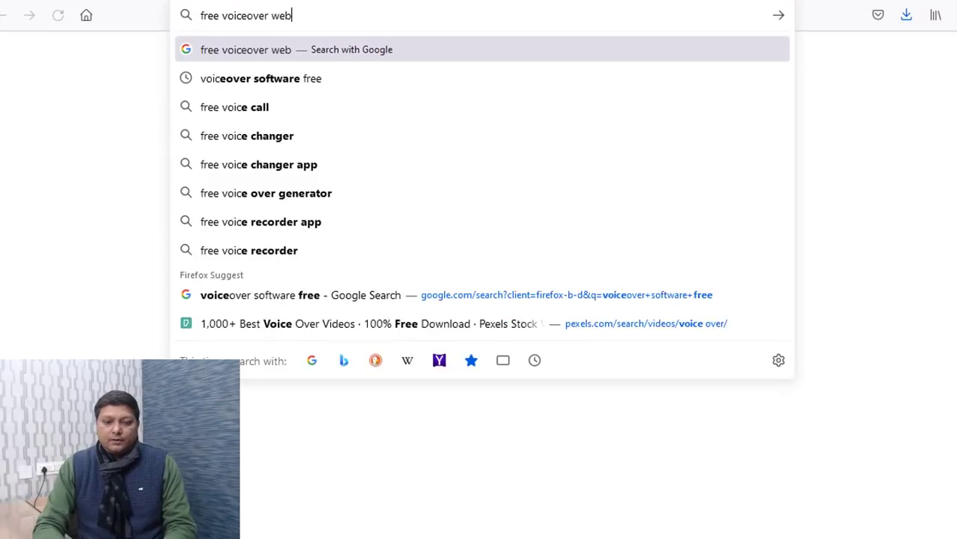
text(site)
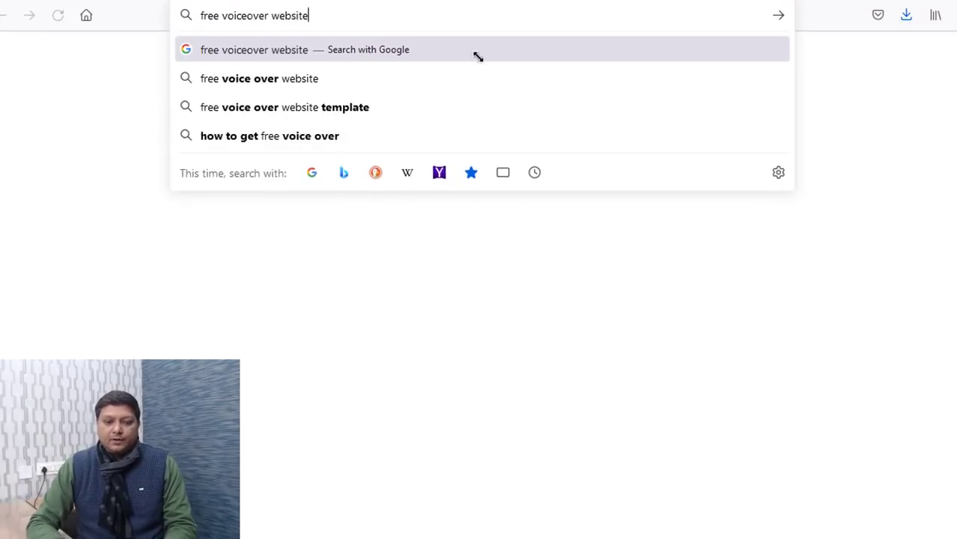
click(347, 49)
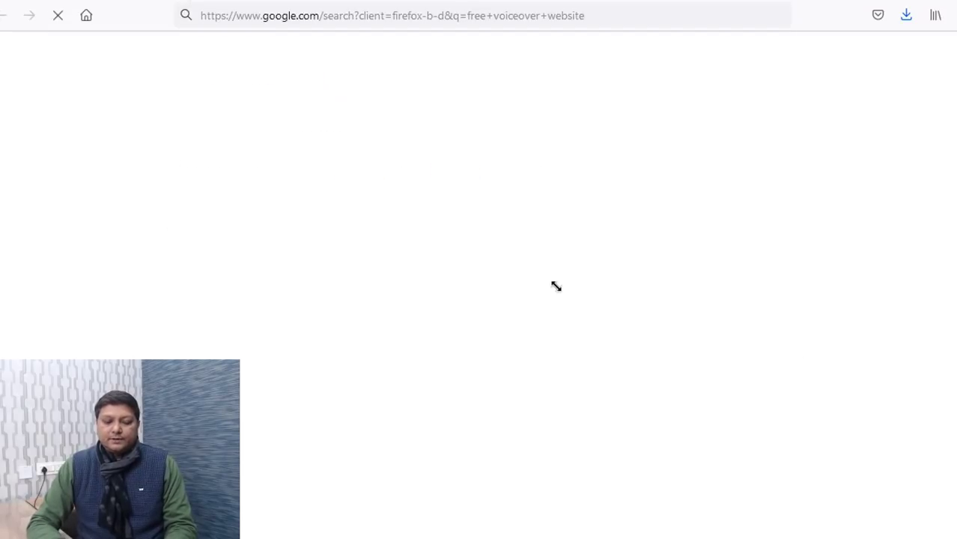
scroll(479, 300, down, 5)
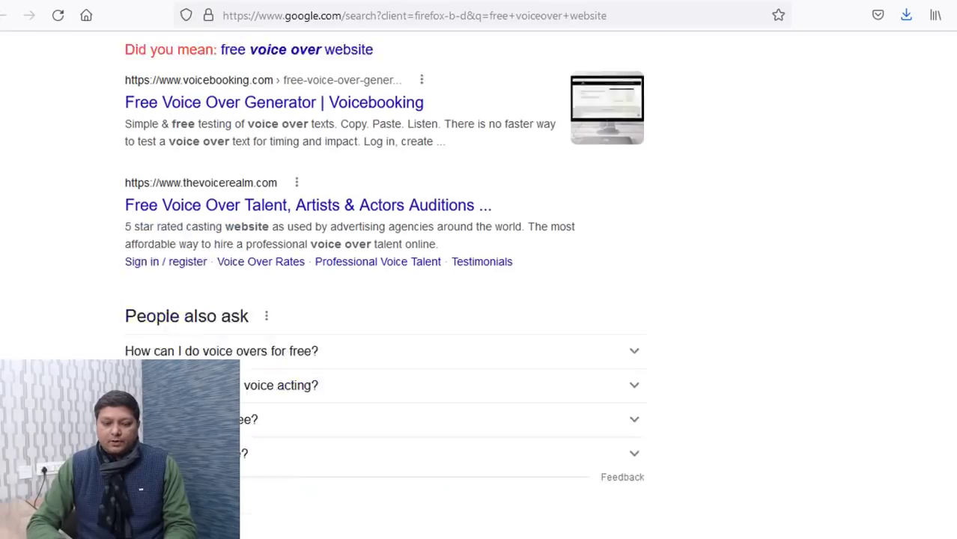
scroll(479, 299, up, 5)
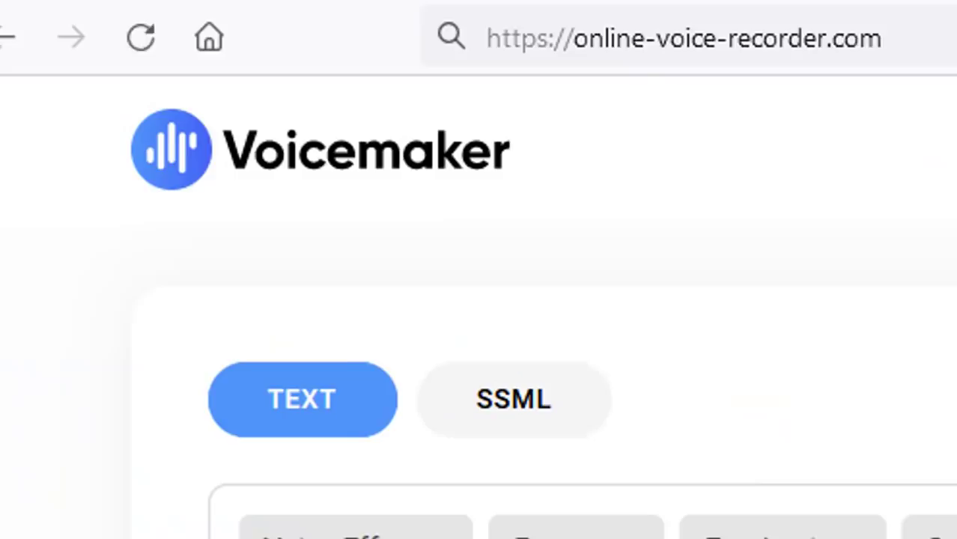
Open online-voice-recorder.com and record a voice-over of about 21 seconds using Jack Mic (Realtek High Definition Audio).
key(Return)
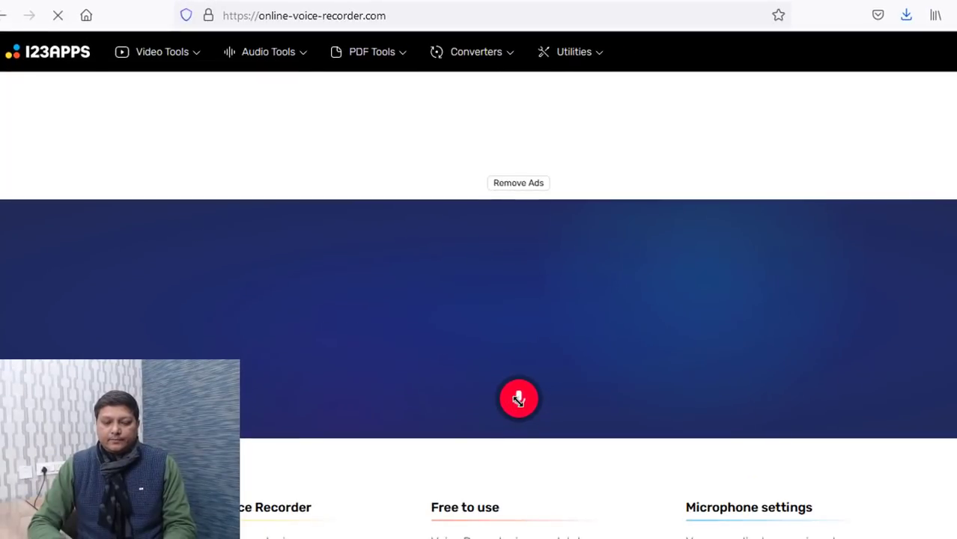
click(518, 399)
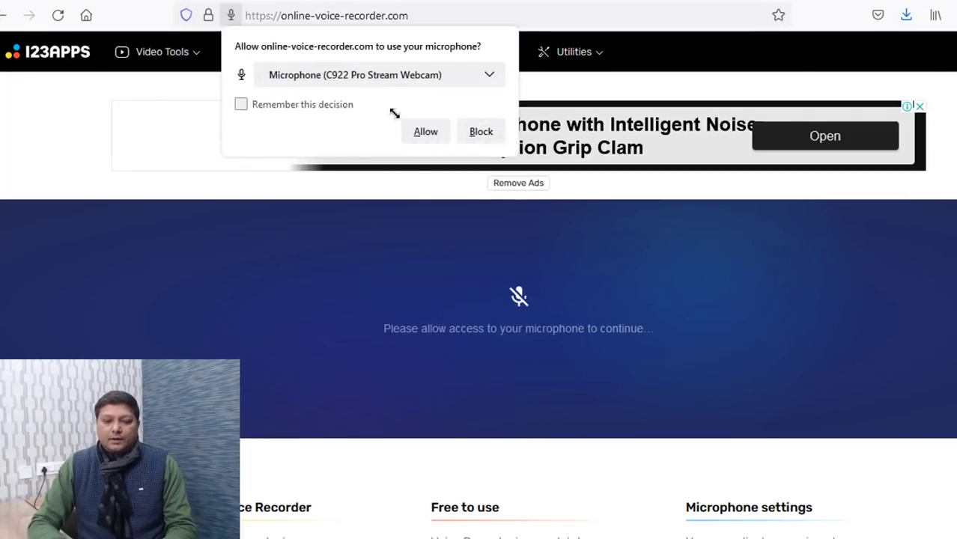
click(363, 75)
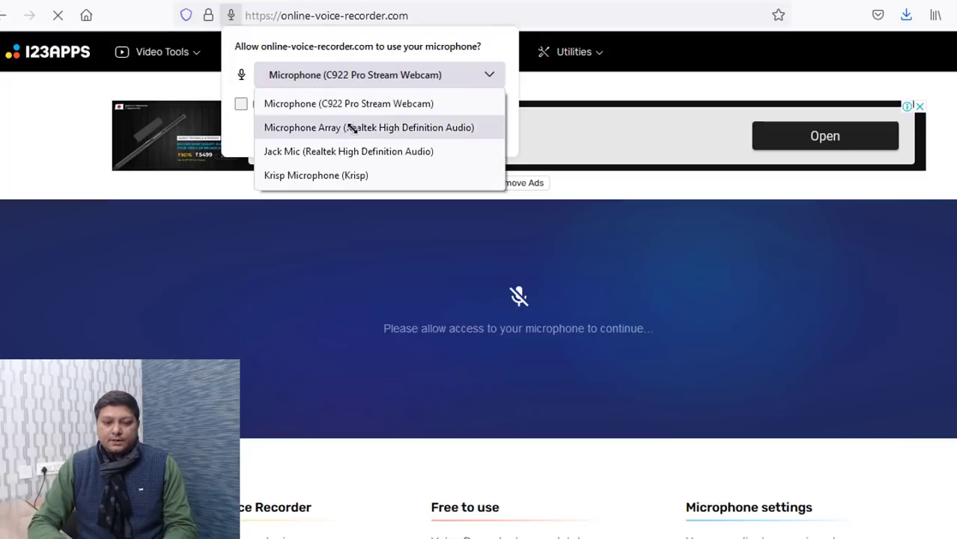
click(348, 152)
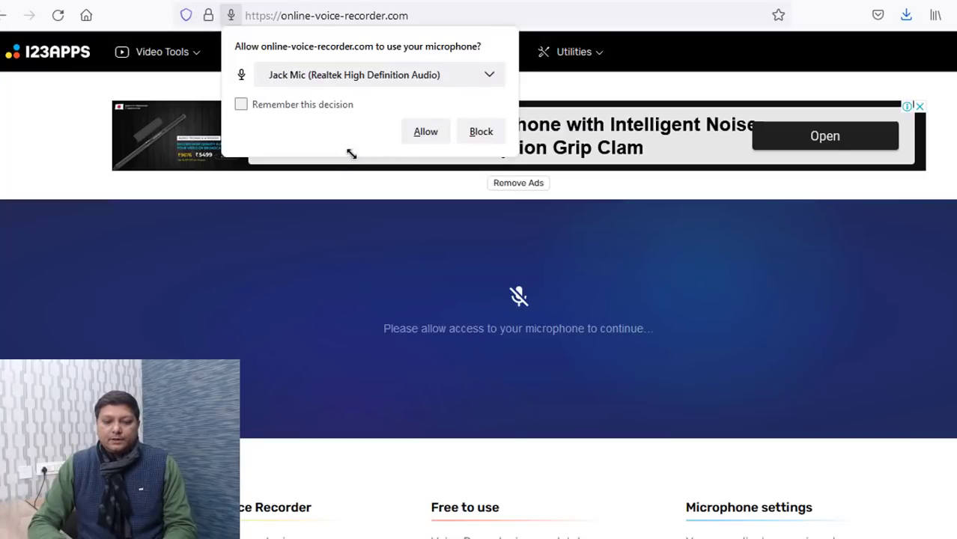
click(429, 132)
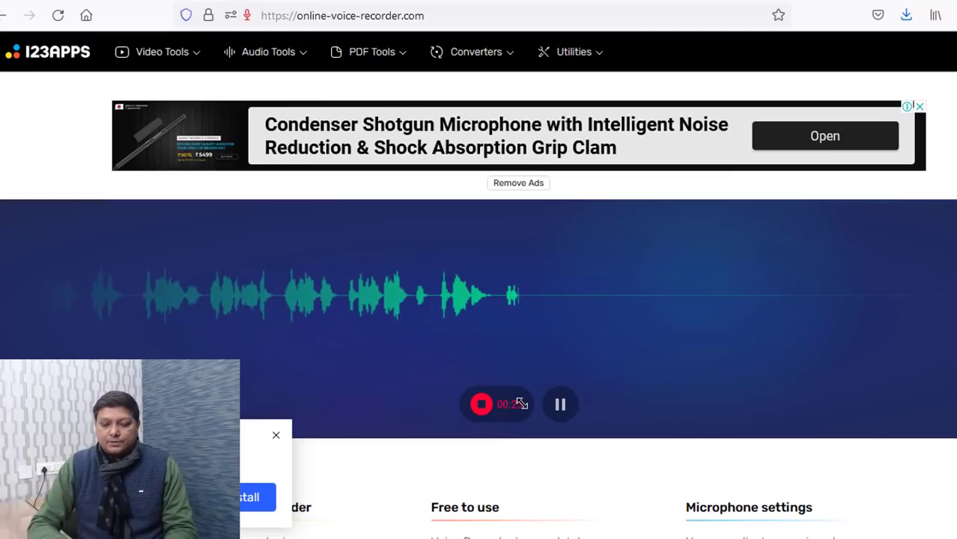
click(482, 404)
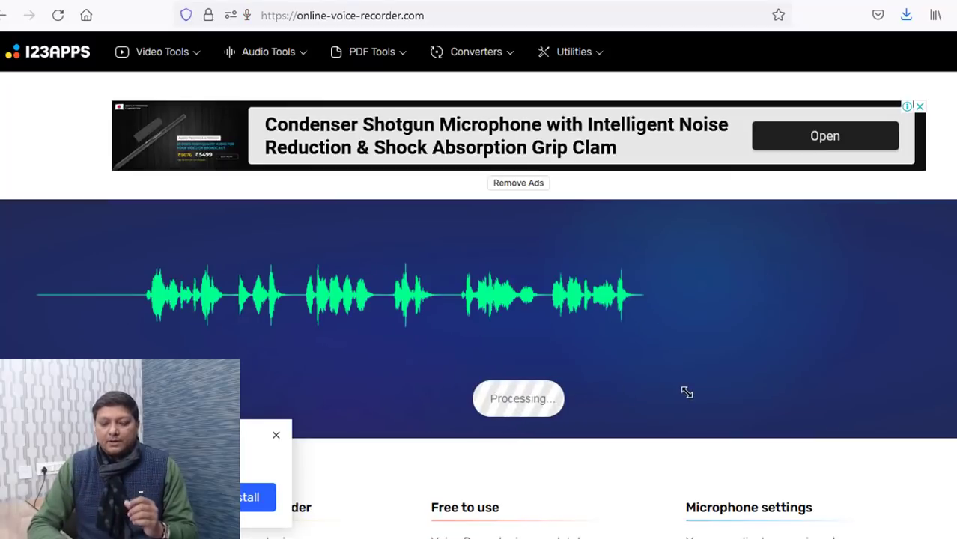
Save the voice recording as an MP3 file in the Downloads folder.
click(928, 397)
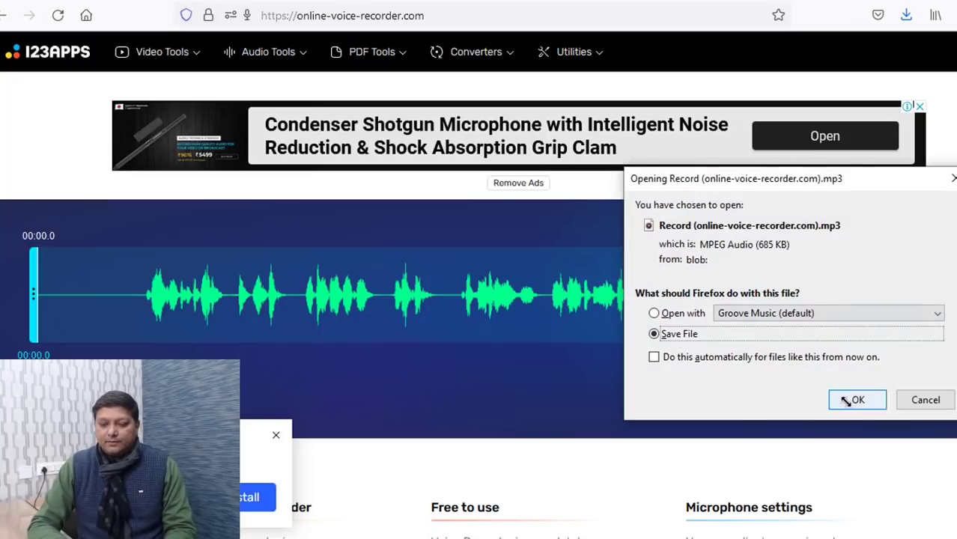
click(853, 399)
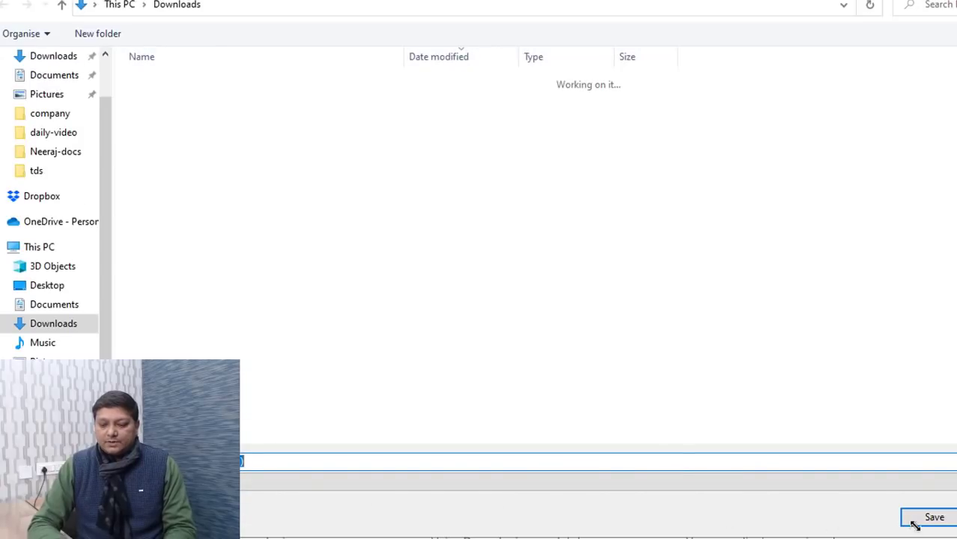
key(Return)
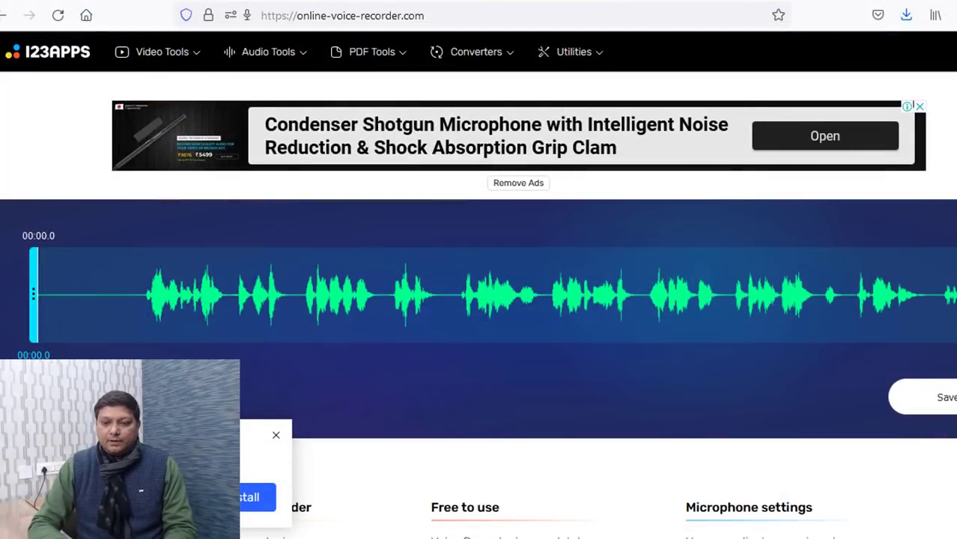
Switch back to the Canva design and delete the audio track beneath the video pages.
key(ctrl+Tab)
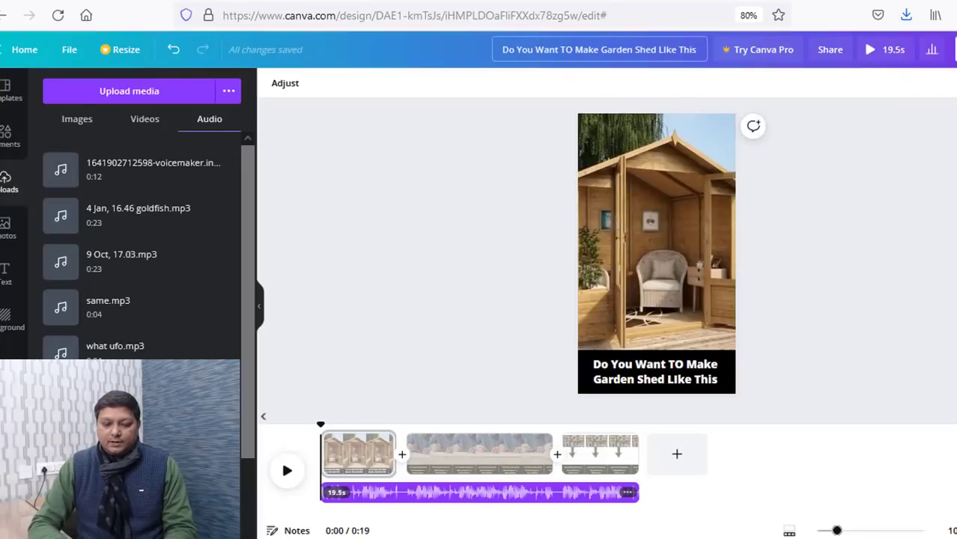
click(378, 489)
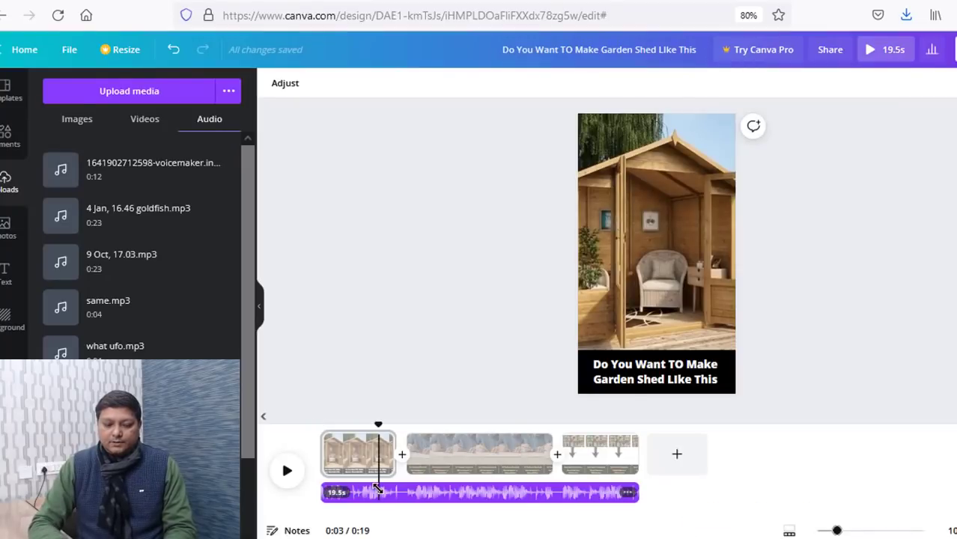
key(Delete)
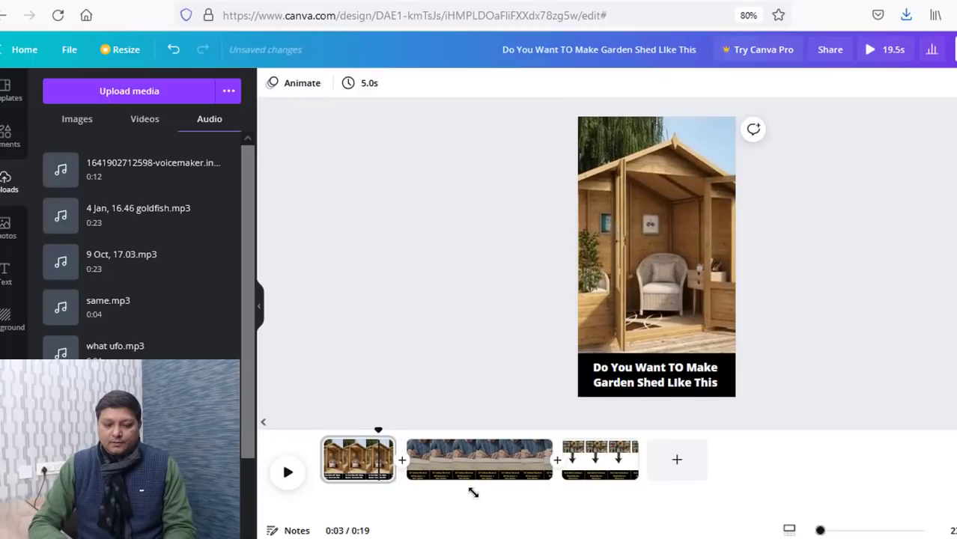
Upload the recorded voice-over MP3, place it beneath the video pages from 0:00, and preview the video.
click(107, 84)
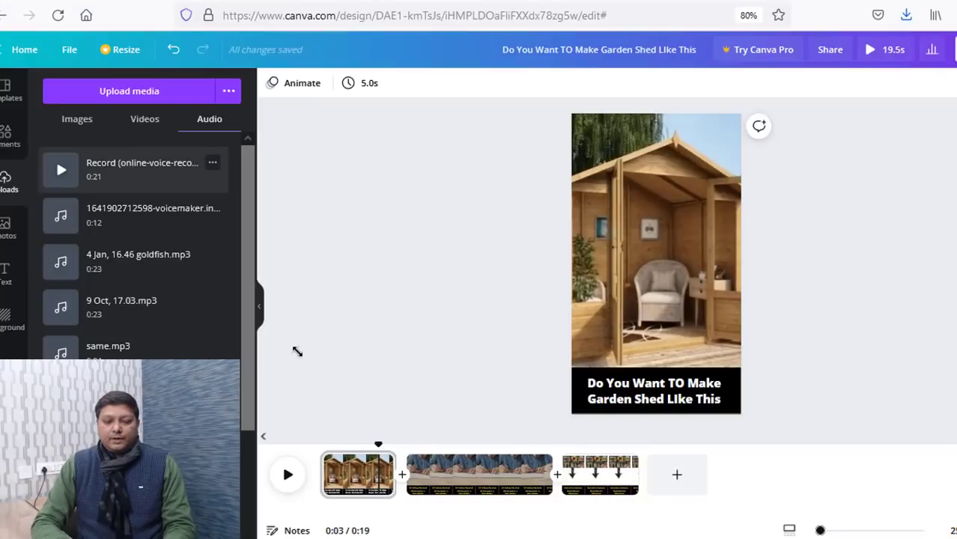
drag(373, 446, 298, 444)
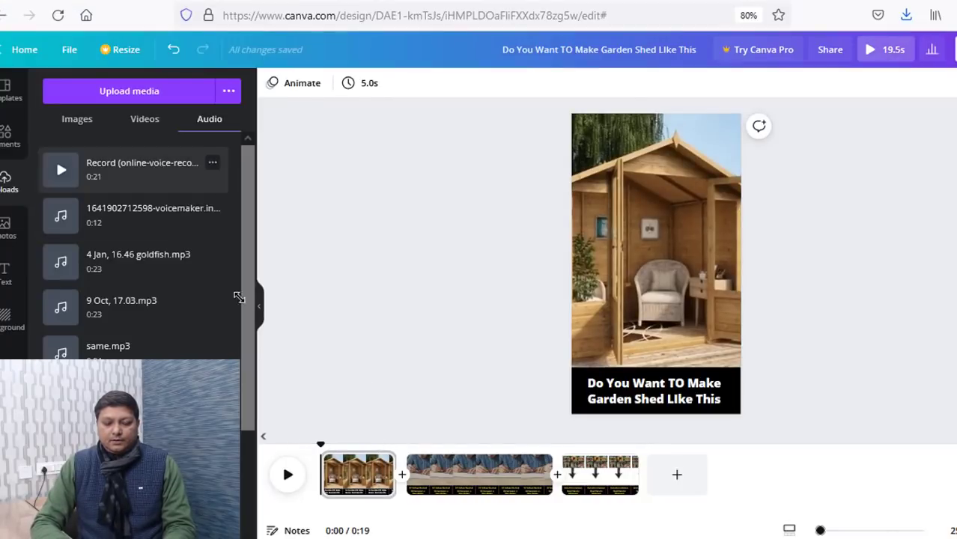
drag(173, 184, 356, 509)
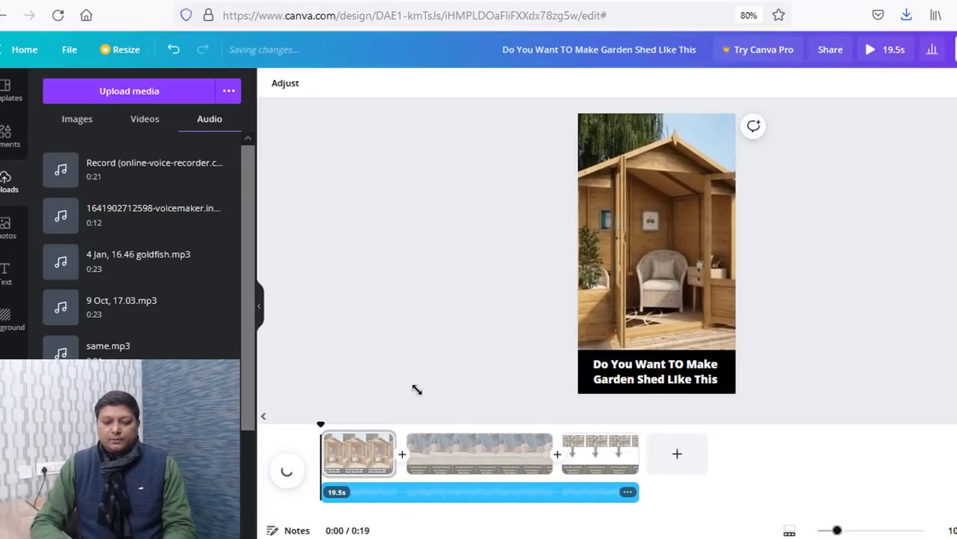
key(ctrl+alt+p)
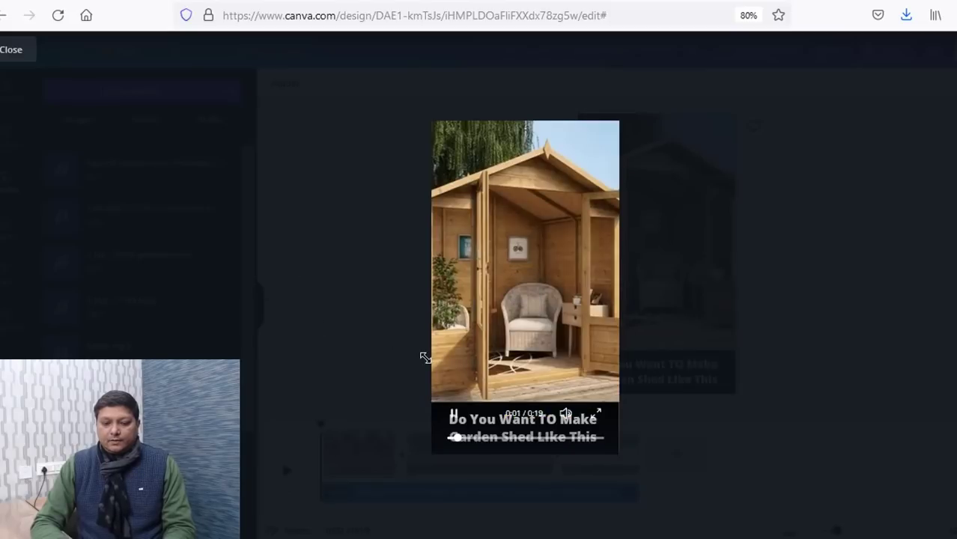
Close the Canva preview and, in the YouTube Studio upload, title the video "DIY Garden Shed Planst #shorts #diyshedplans".
key(Escape)
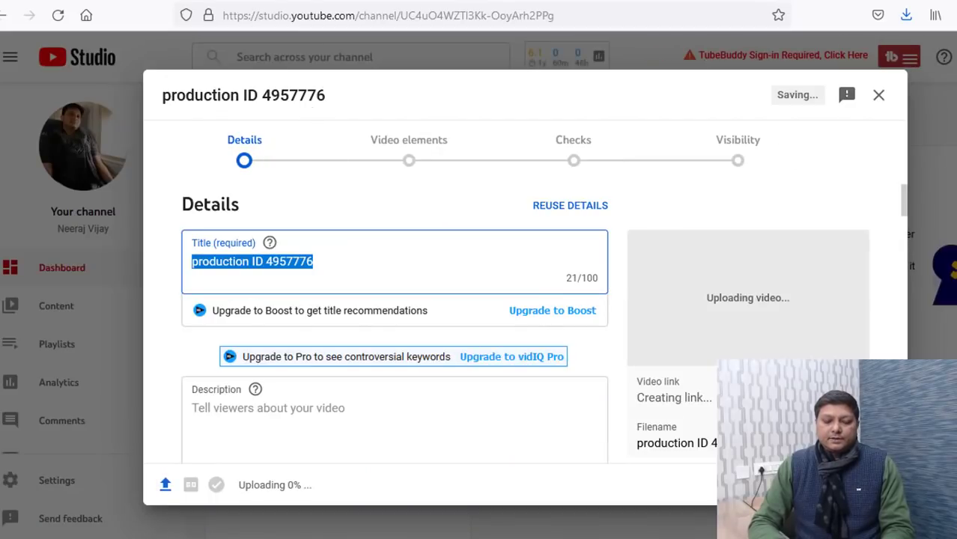
key(ctrl+Tab)
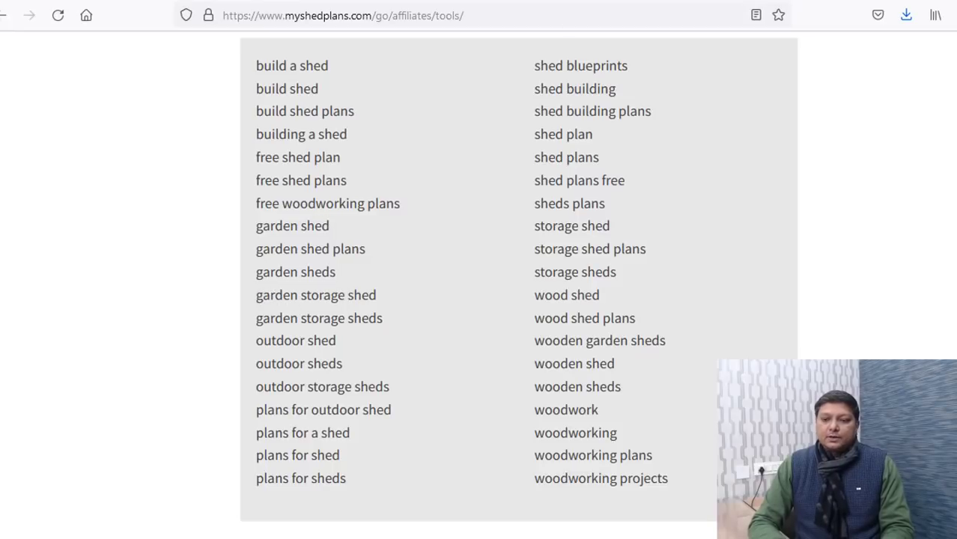
key(ctrl+shift+Tab)
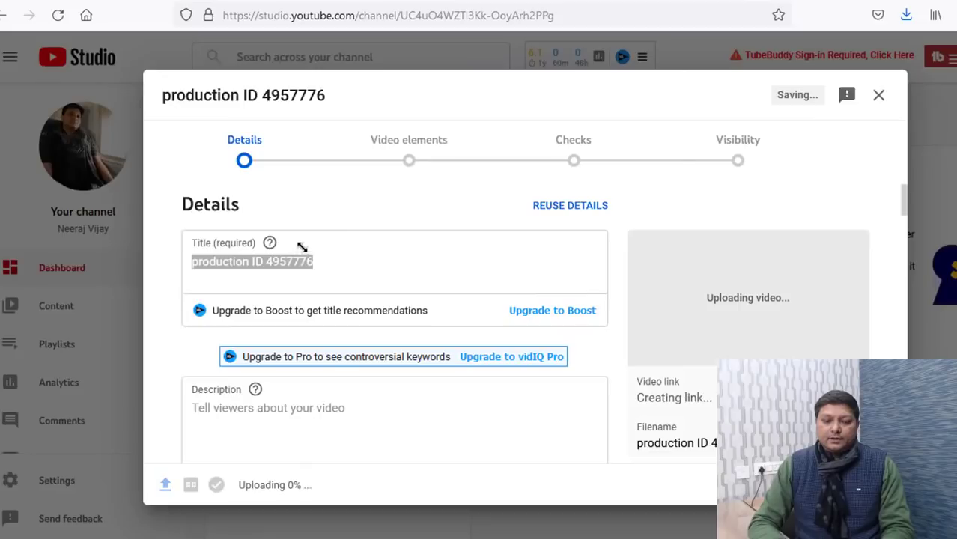
text(DIY)
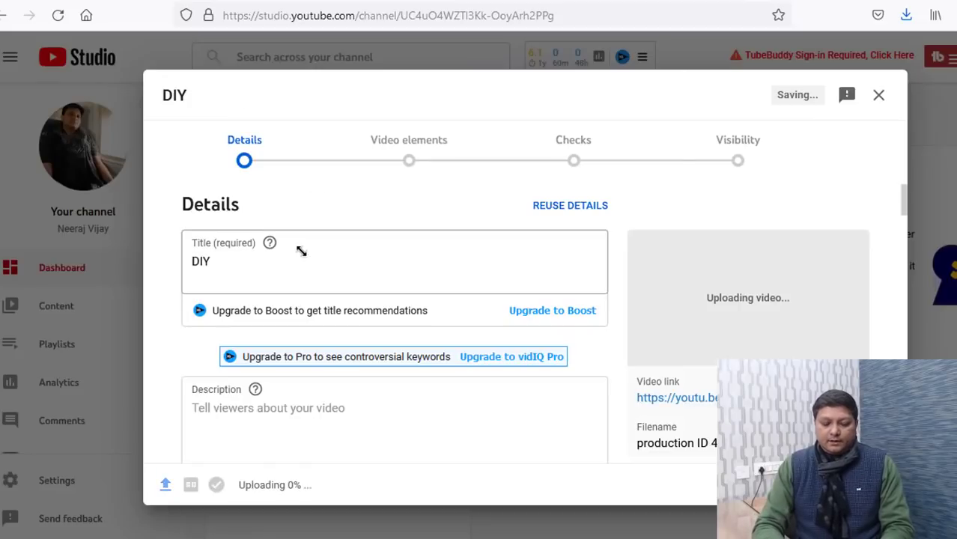
text( Garden)
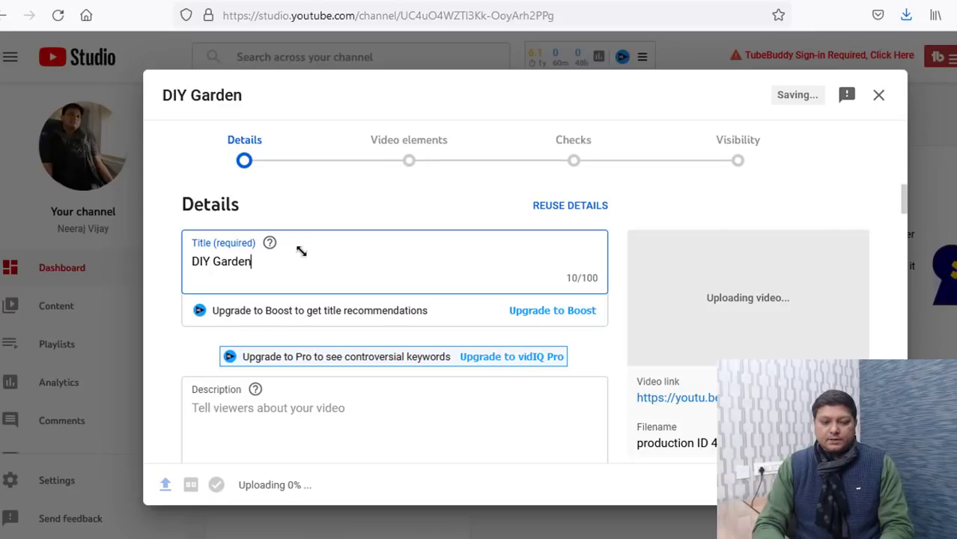
text( Shed)
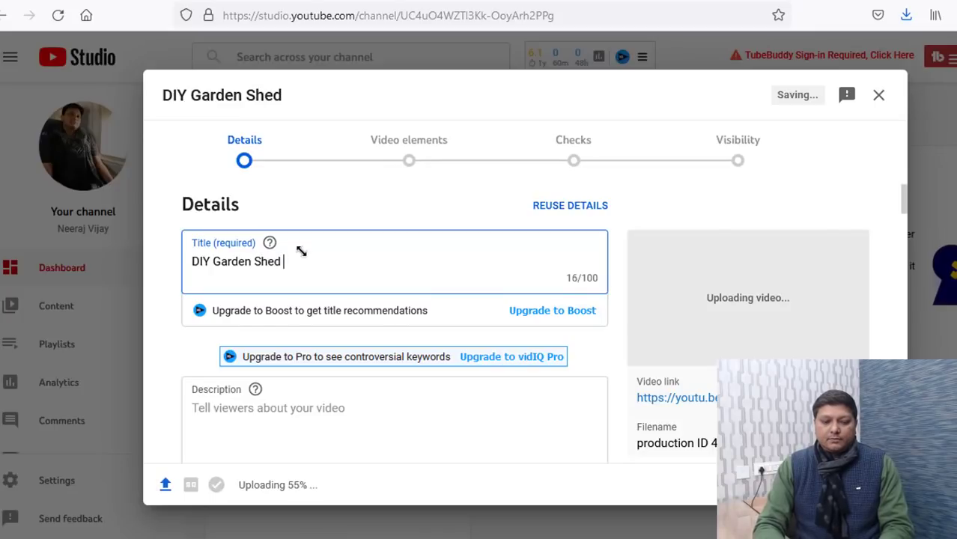
text( Planst )
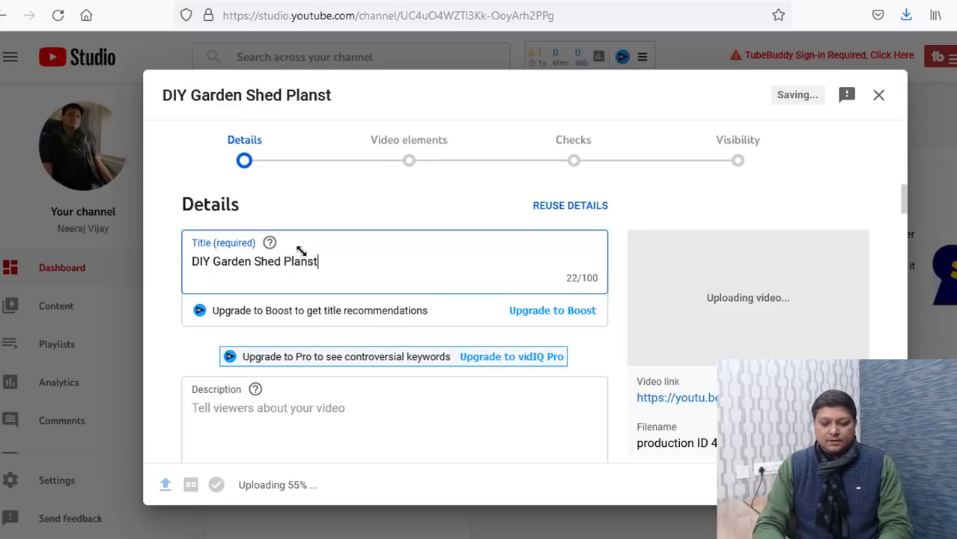
text(#shor)
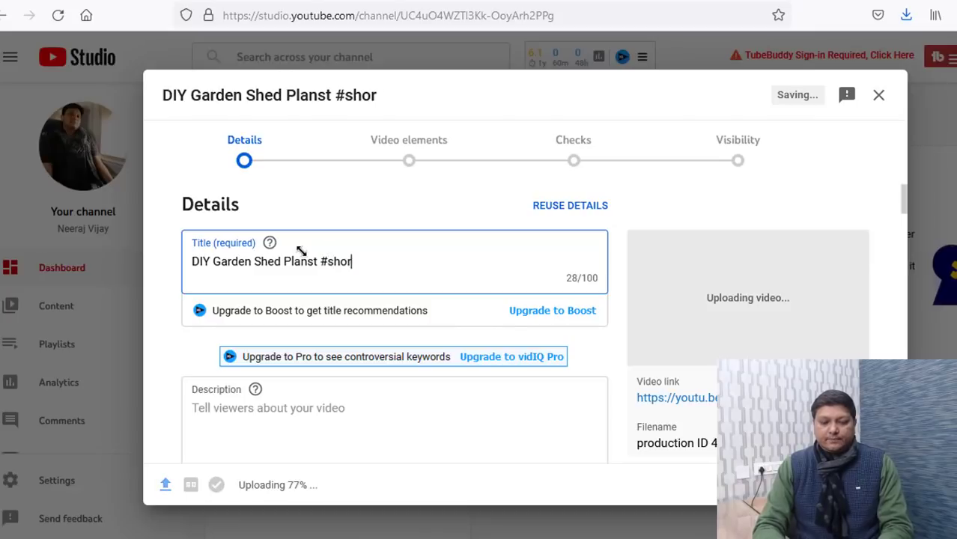
text(ts #)
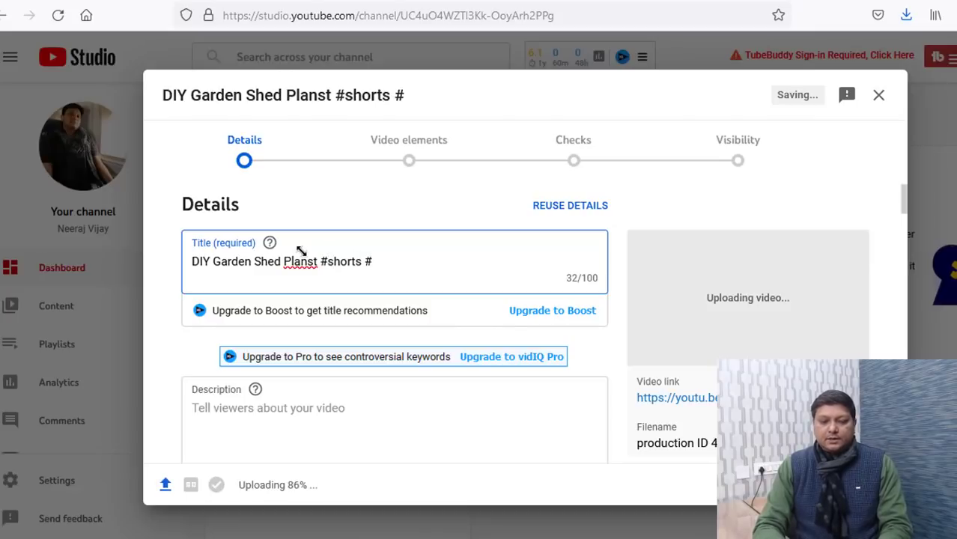
text(diy)
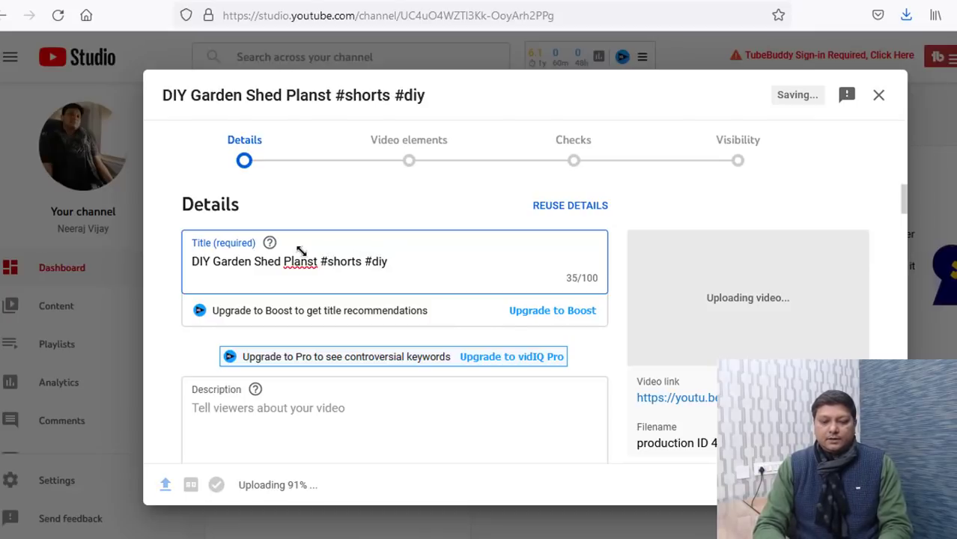
text(shedpalns)
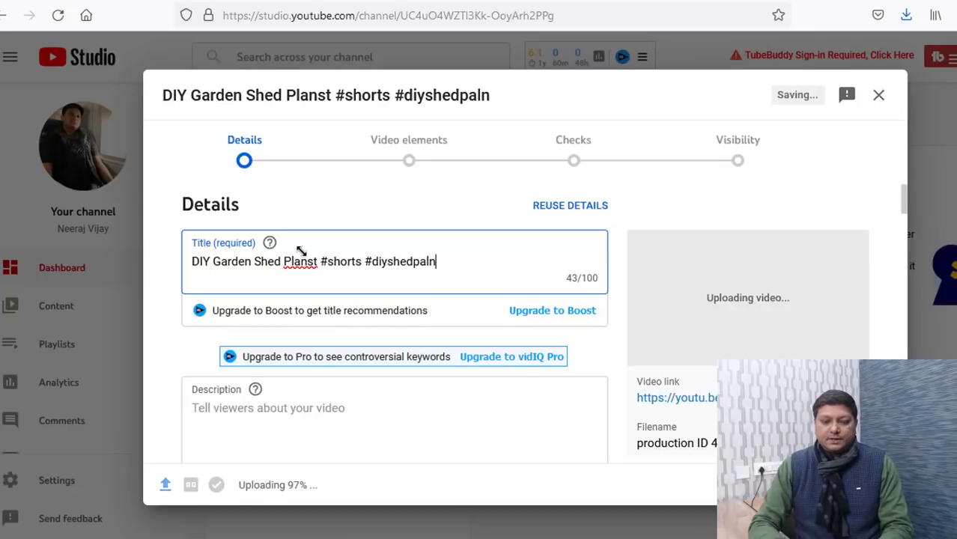
key(BackSpace)
key(BackSpace)
key(BackSpace)
key(BackSpace)
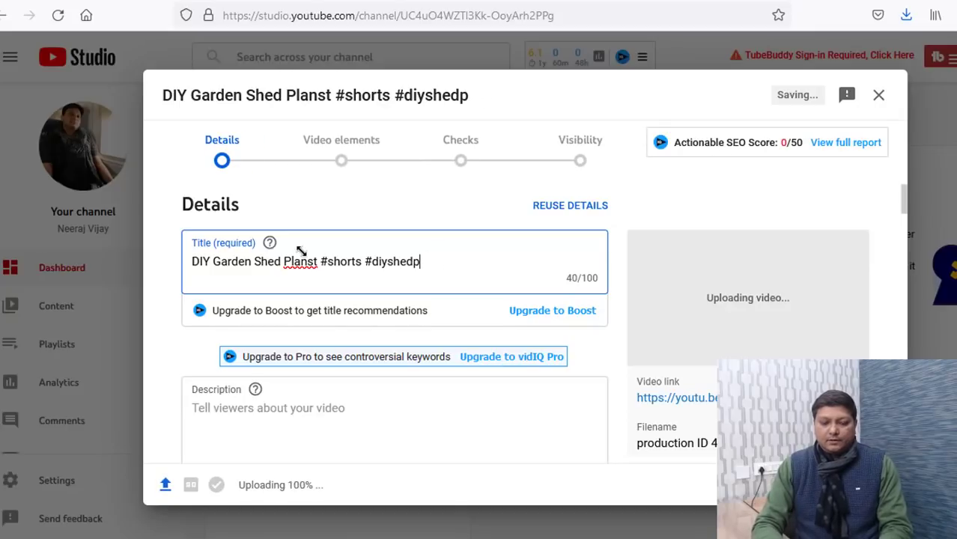
text(lans)
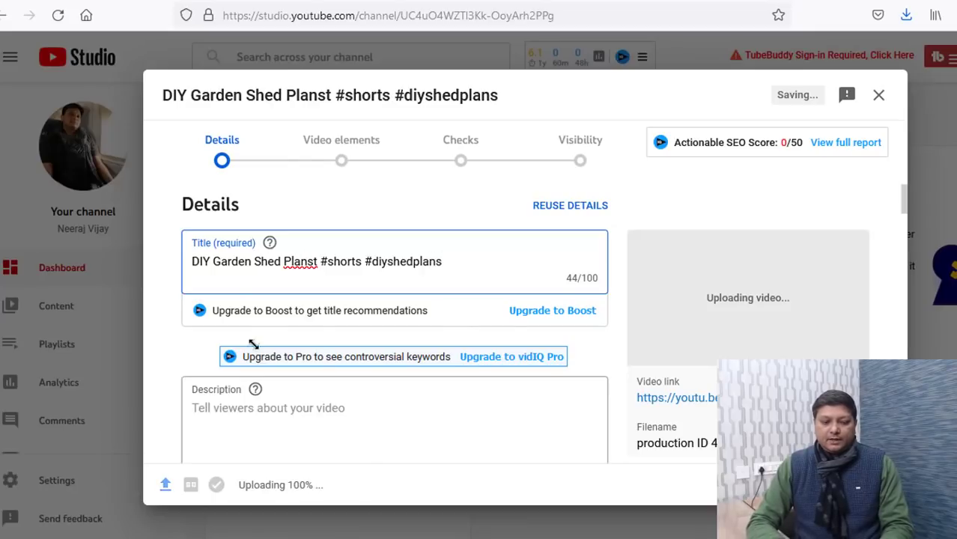
Copy the full video title into the upload's description field.
click(212, 261)
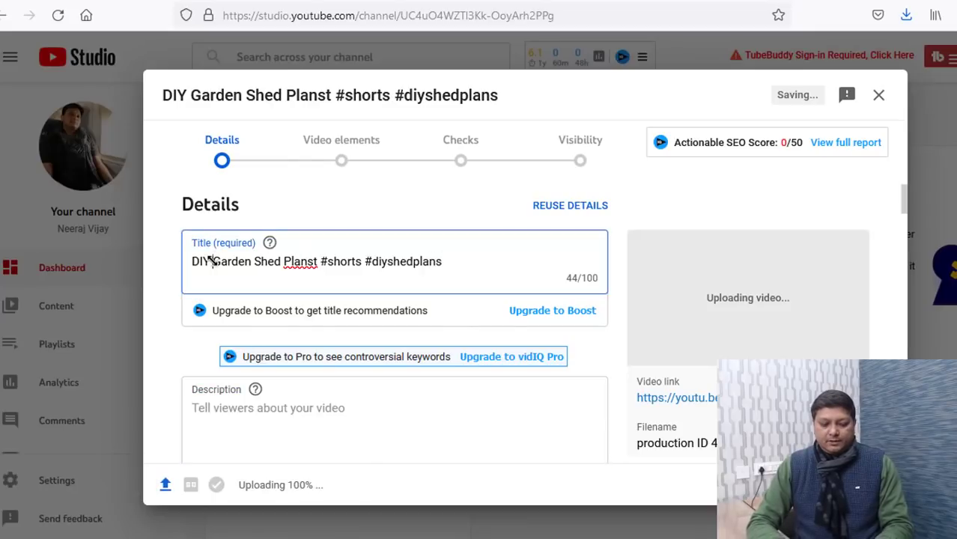
key(ctrl+a)
key(ctrl+c)
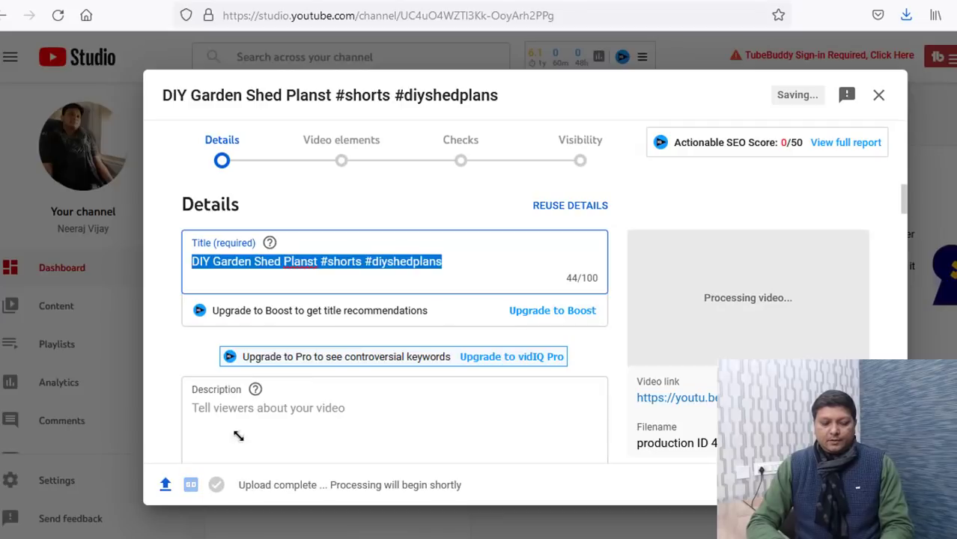
click(221, 397)
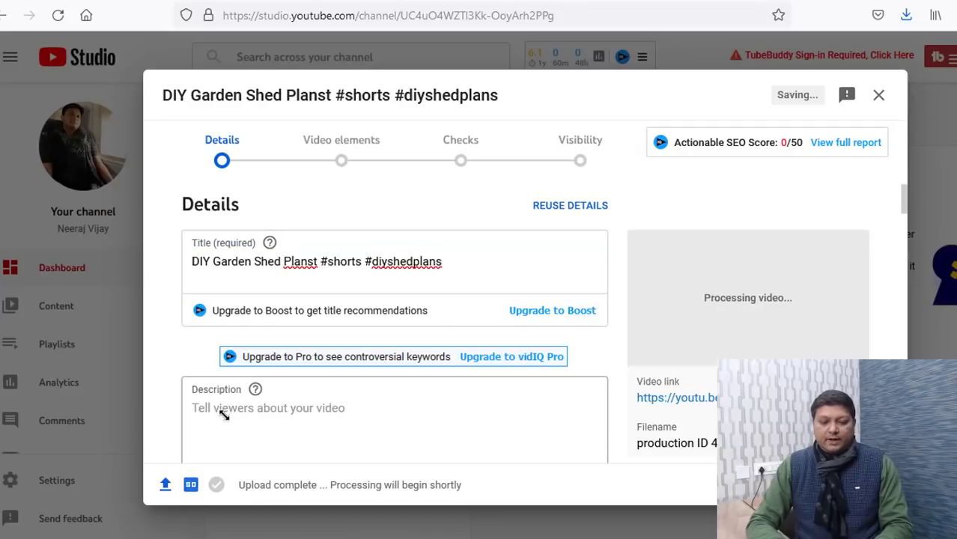
click(222, 407)
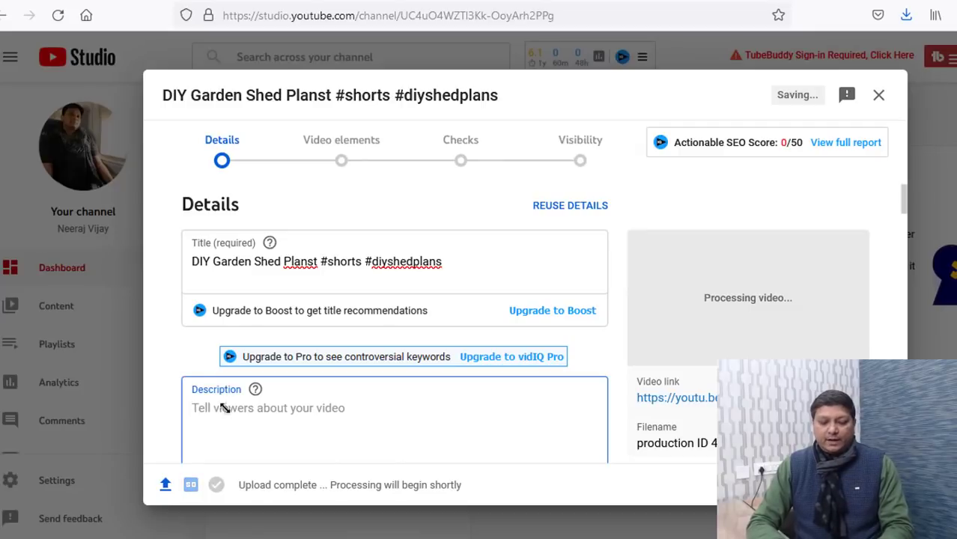
key(ctrl+v)
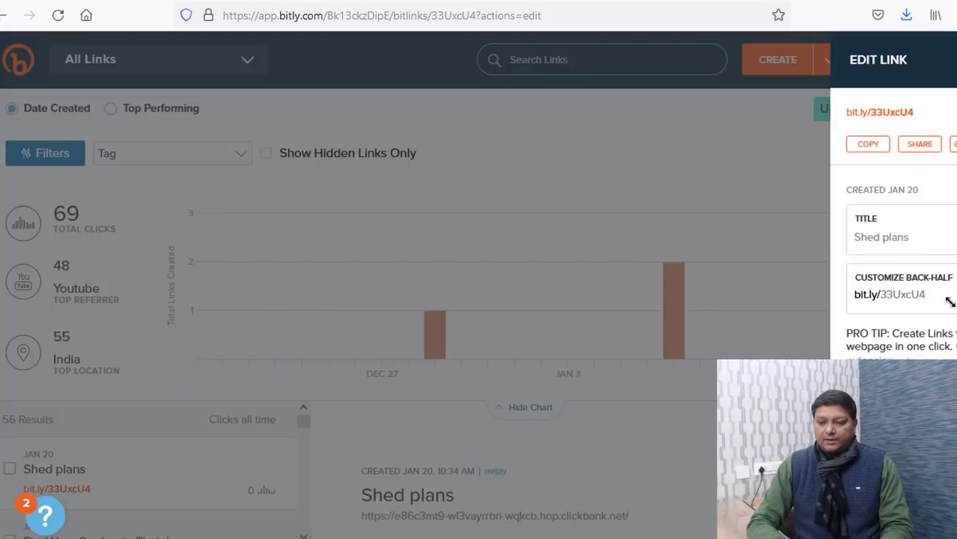
drag(944, 298, 841, 297)
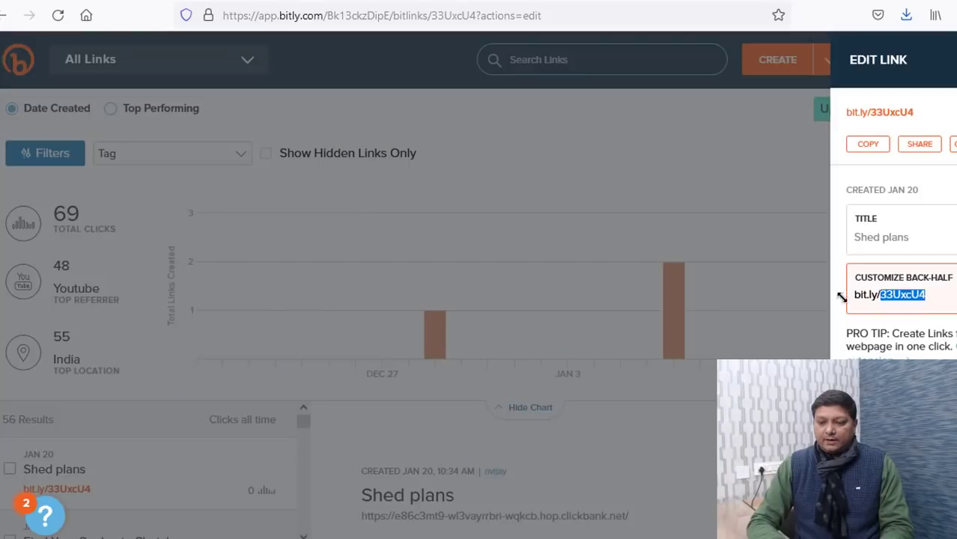
click(864, 142)
key(ctrl+Tab)
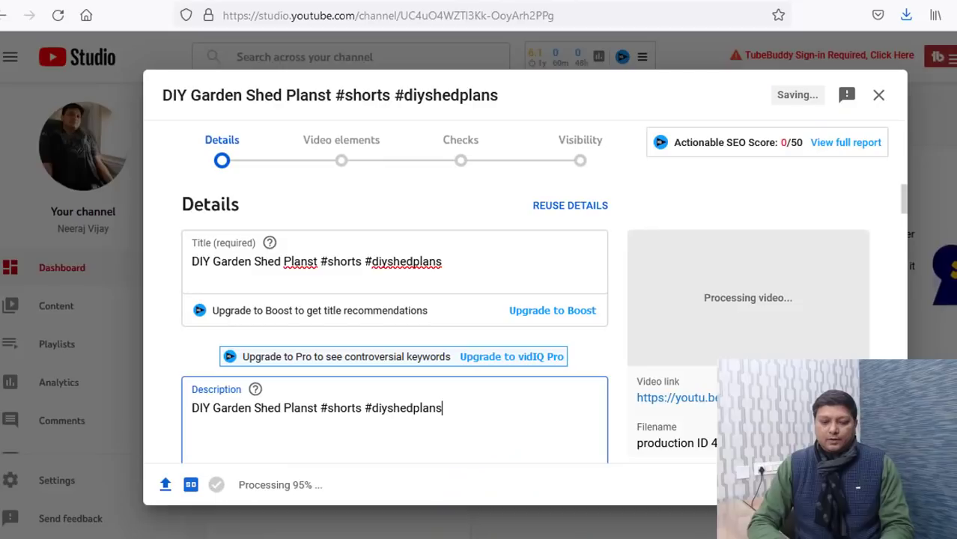
key(Return)
key(Return)
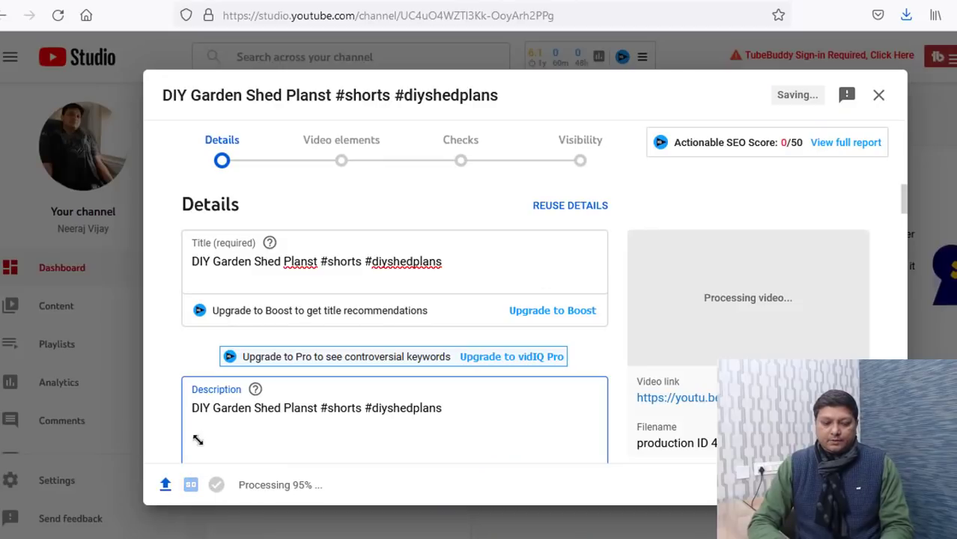
text(Get various shed plans:)
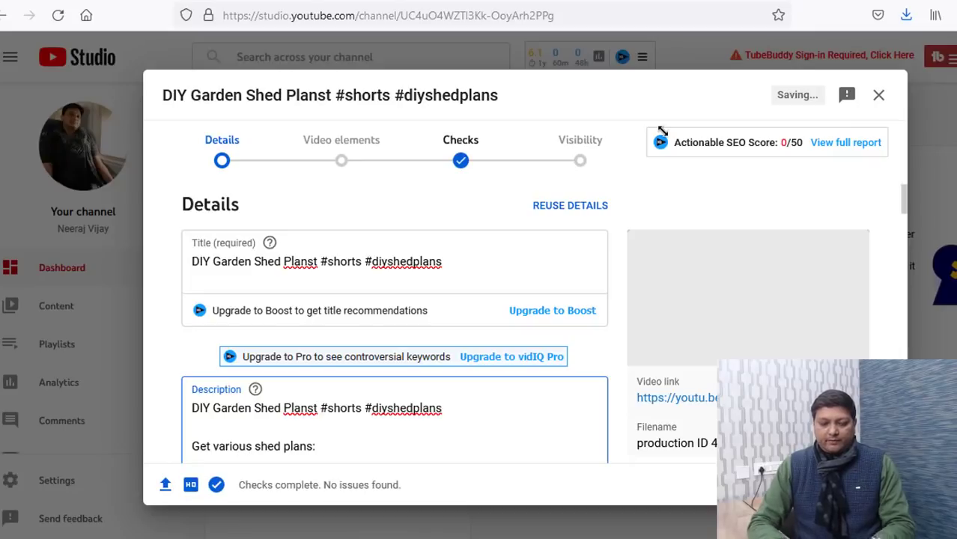
key(ctrl+v)
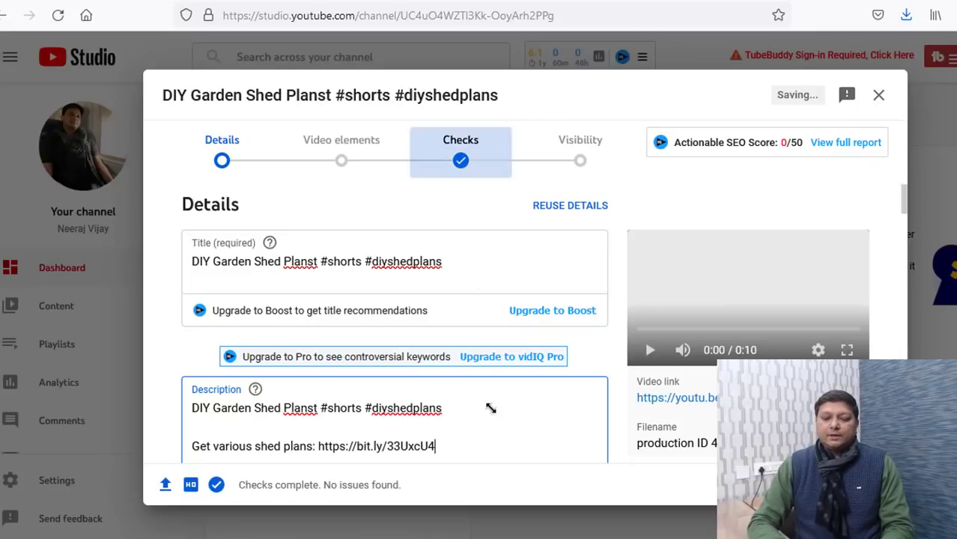
Examine the upload's tag settings and the Google Ads Keyword Planner ideas for "diy shed plans".
drag(902, 199, 897, 346)
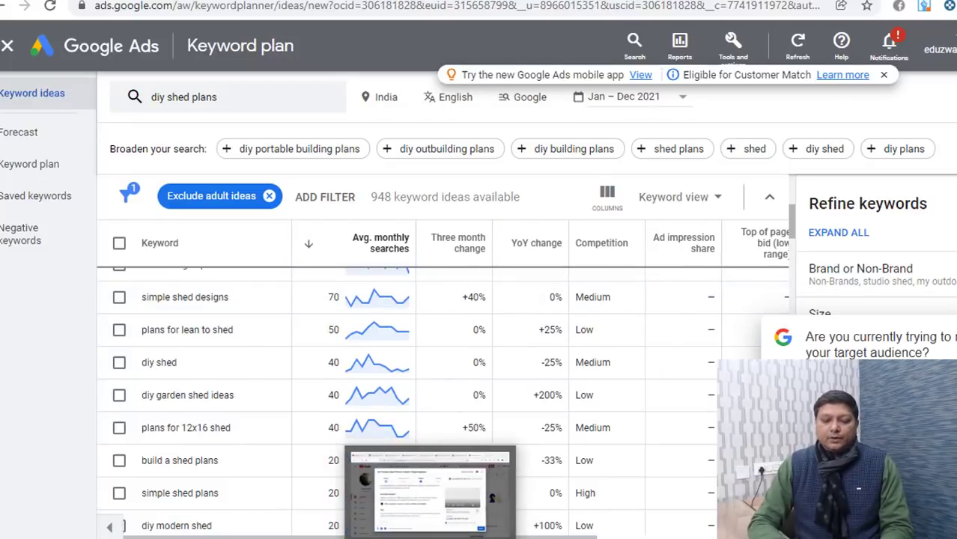
click(543, 507)
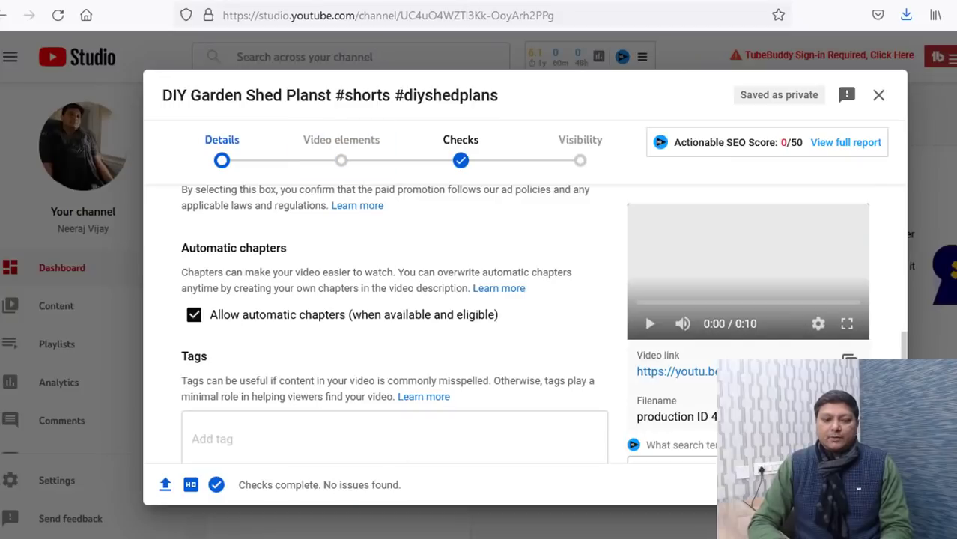
Switch to the YouTube results for "#shorts + shed plans", open the "#shorts DIY Beautiful Shed Design" video, and mute and pause it.
key(alt+Tab)
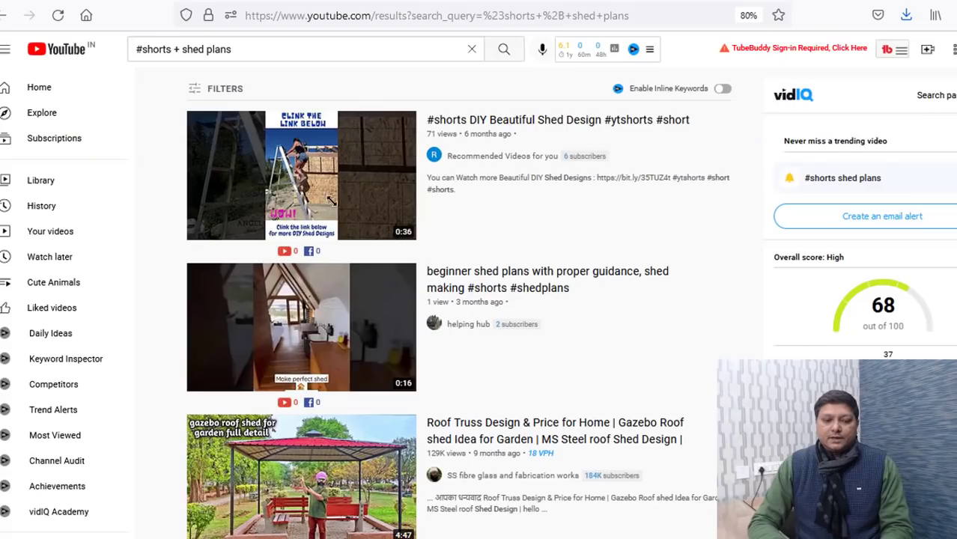
click(472, 122)
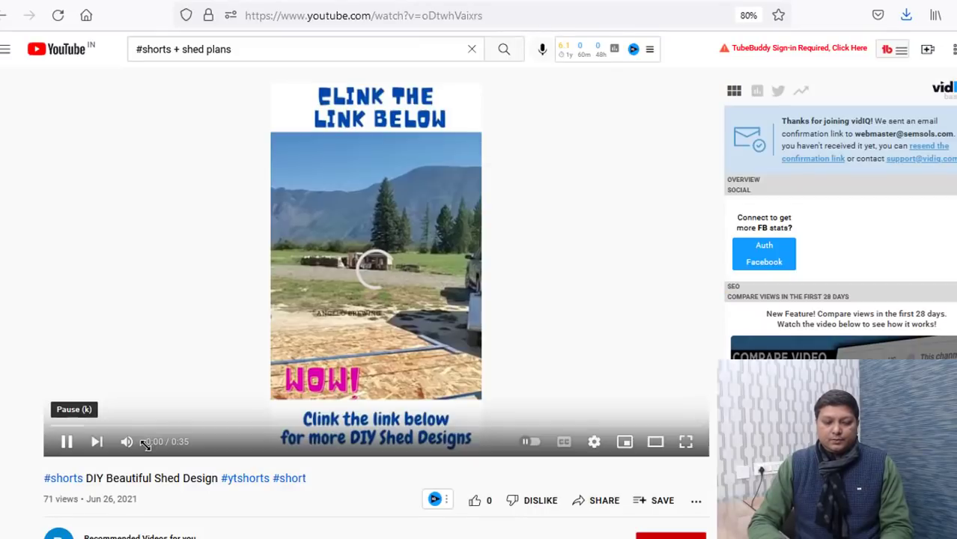
click(127, 442)
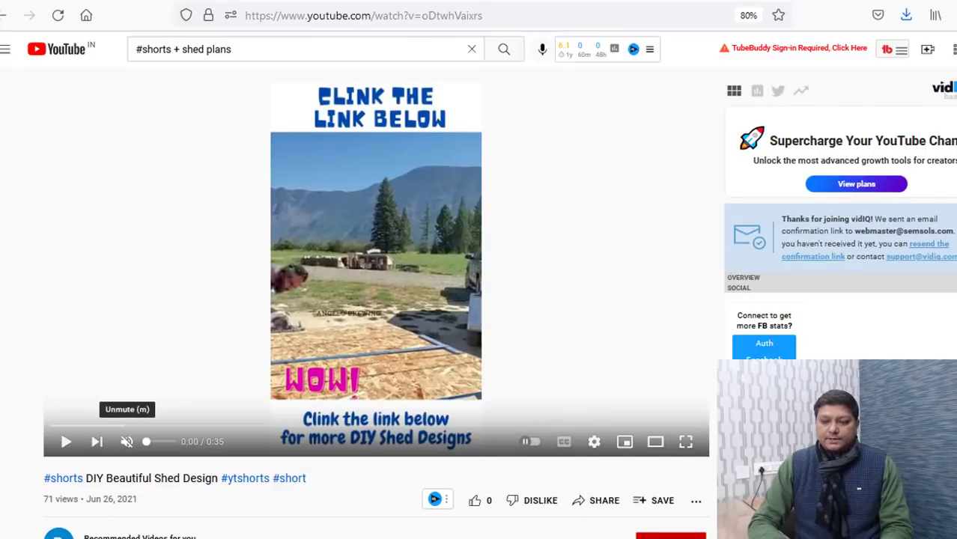
scroll(324, 330, down, 3)
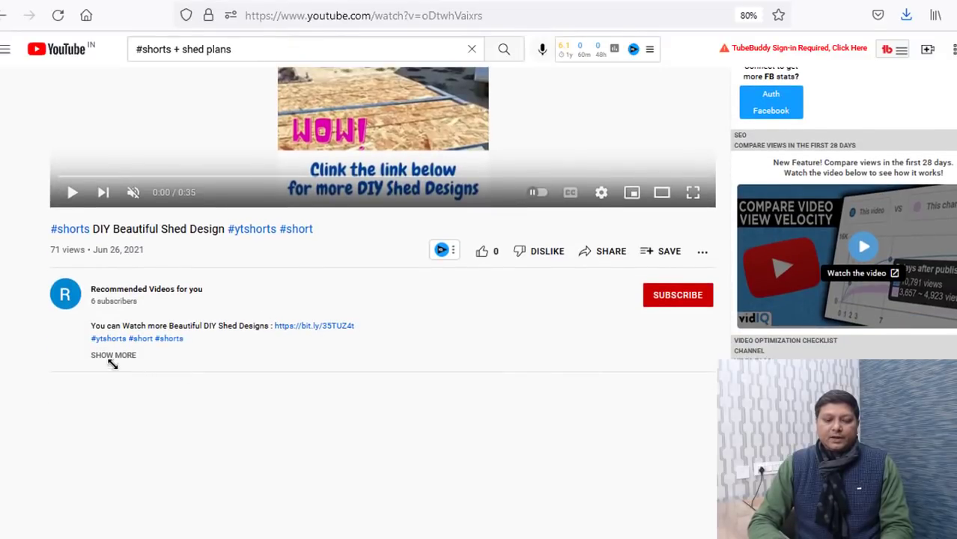
scroll(382, 300, down, 2)
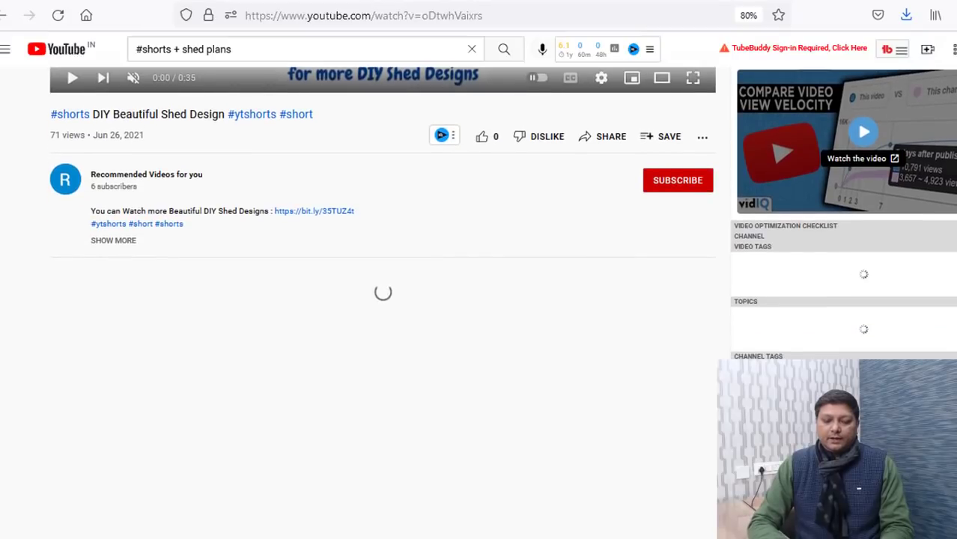
scroll(430, 377, down, 1)
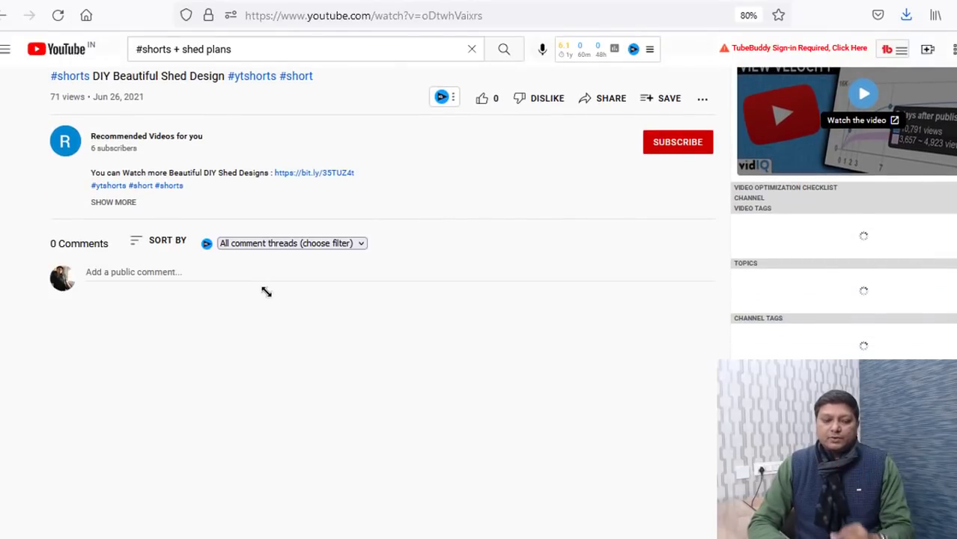
click(209, 271)
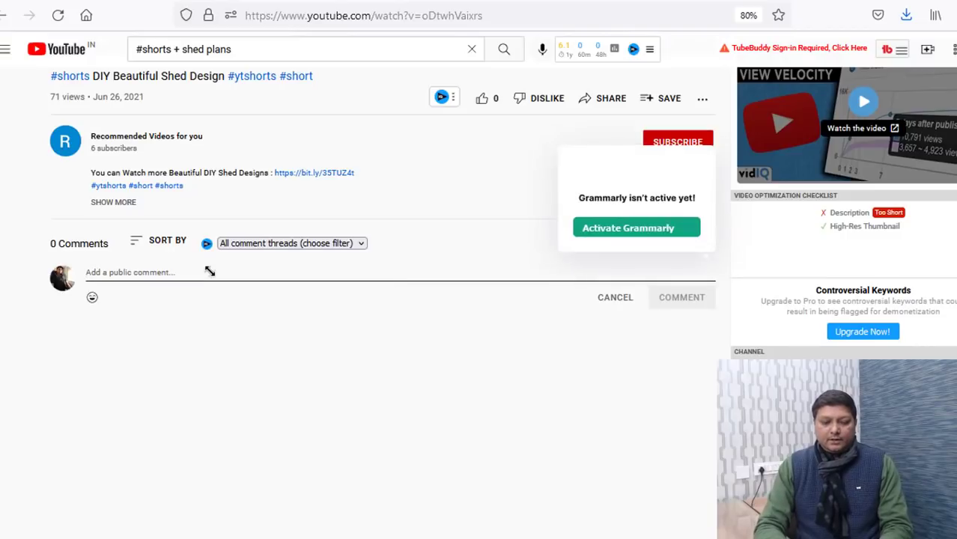
text(various sa)
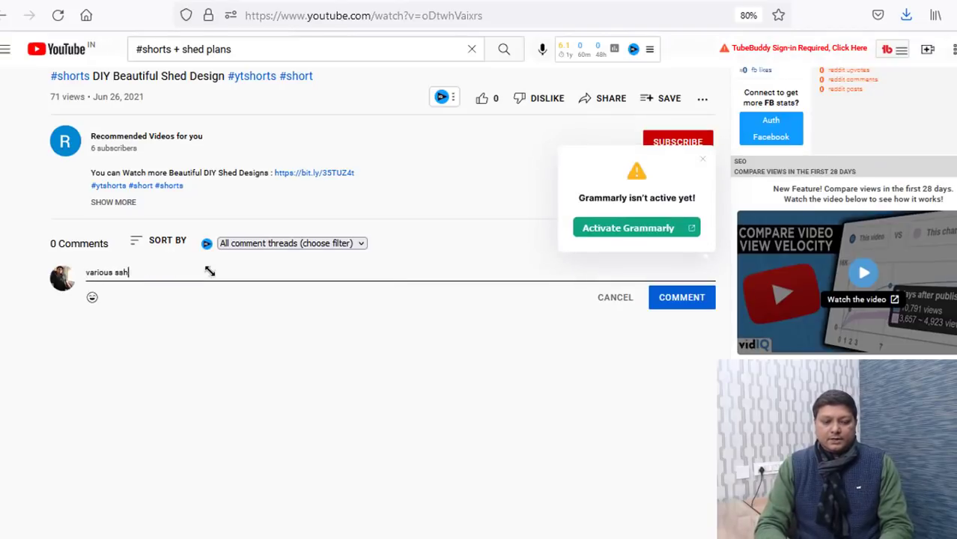
key(BackSpace)
key(BackSpace)
text(he)
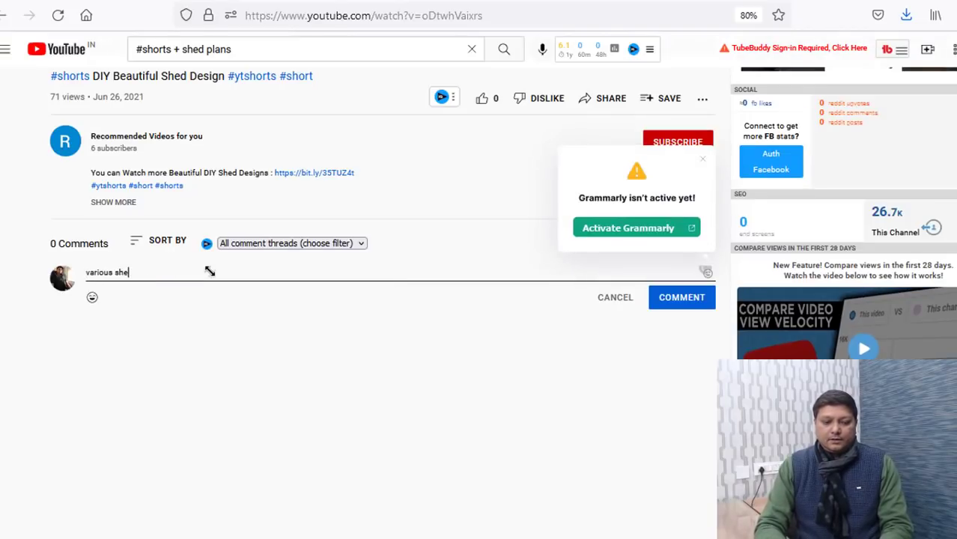
text(d plans)
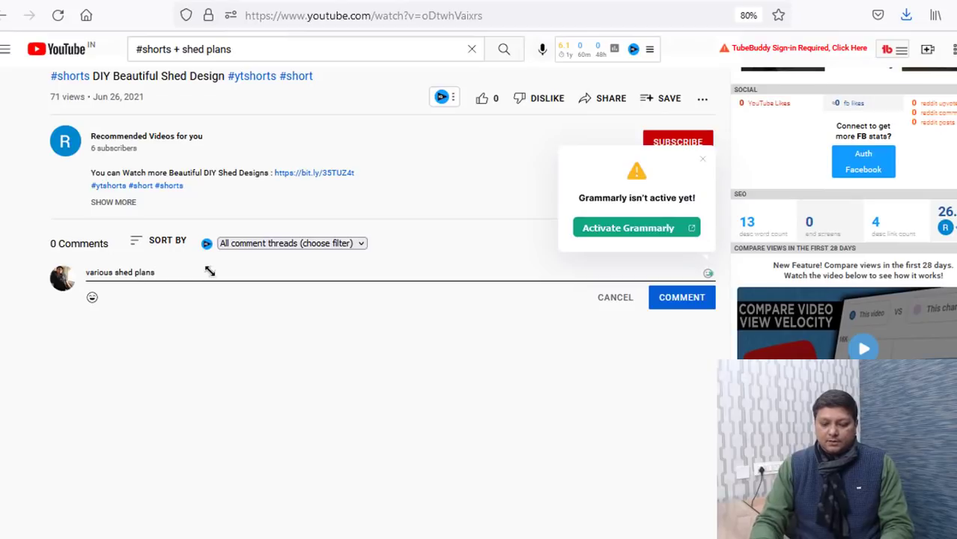
text(:)
key(ctrl+v)
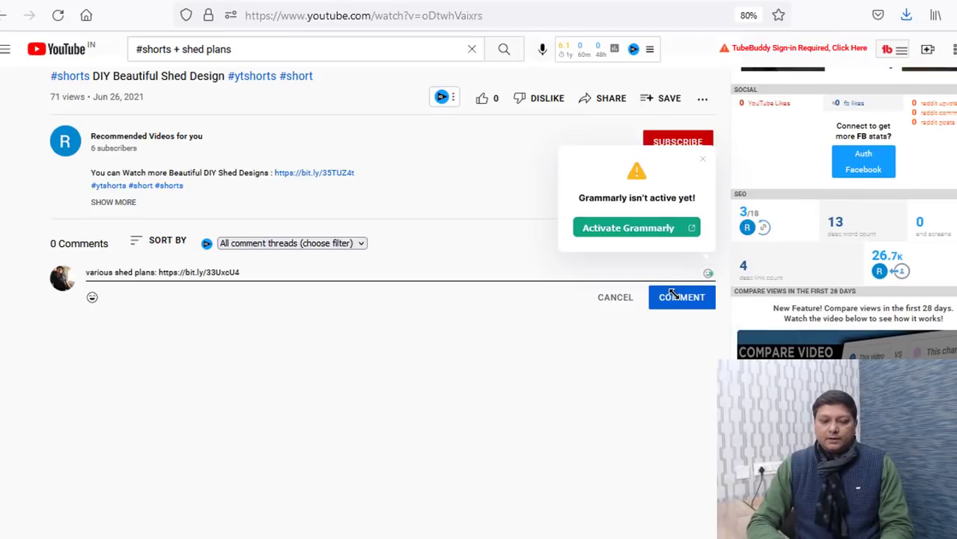
click(673, 294)
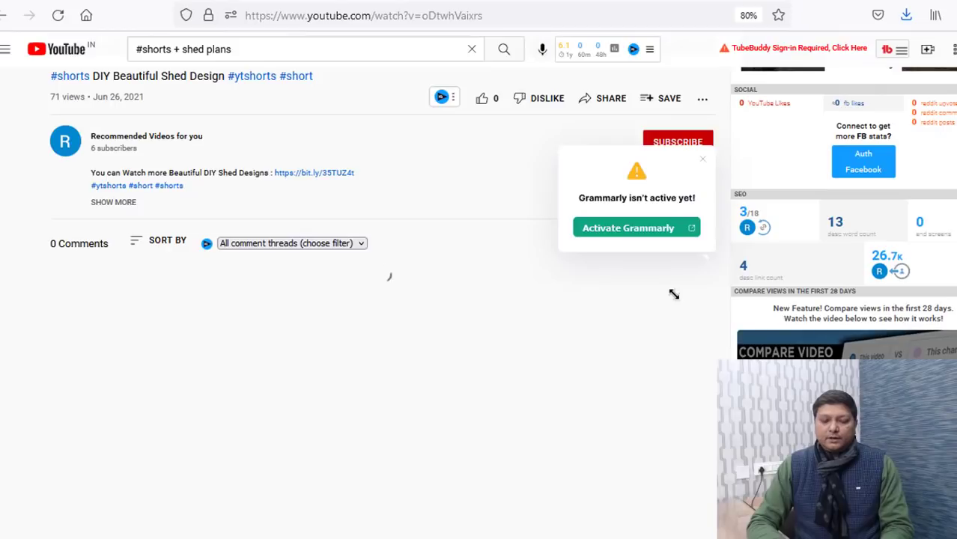